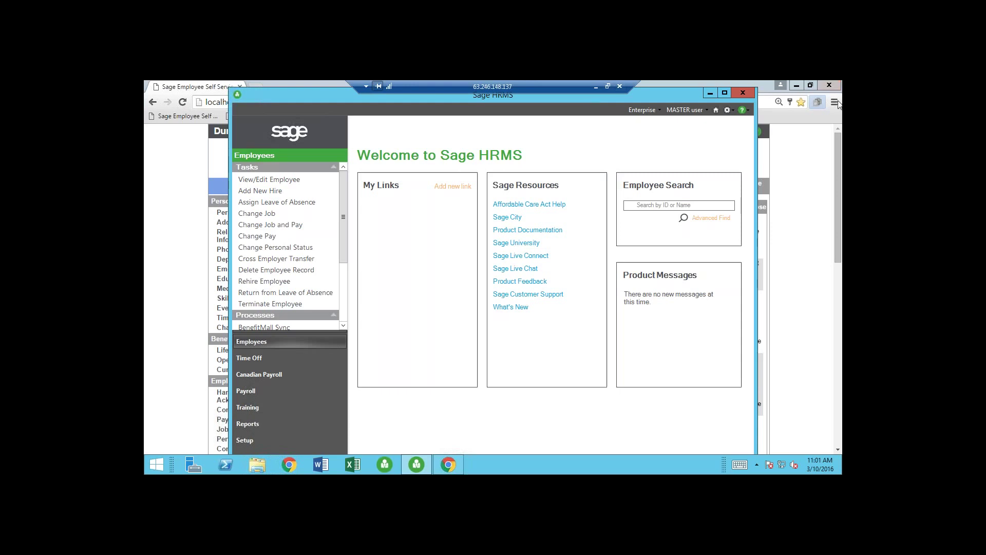
Step: Bring up Employee Find with 47 active employees, leaving the Division filter at All
mouse_move(828, 116)
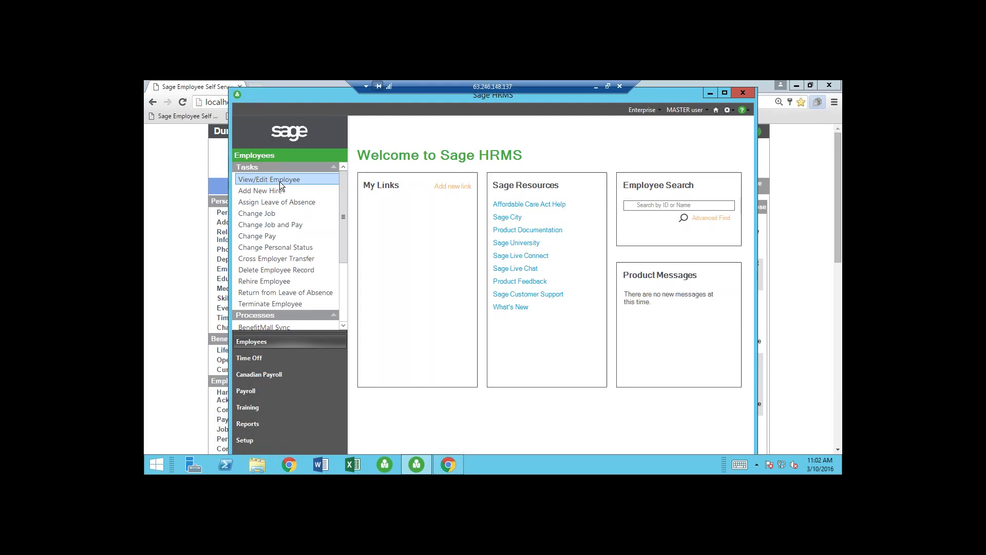
click(279, 181)
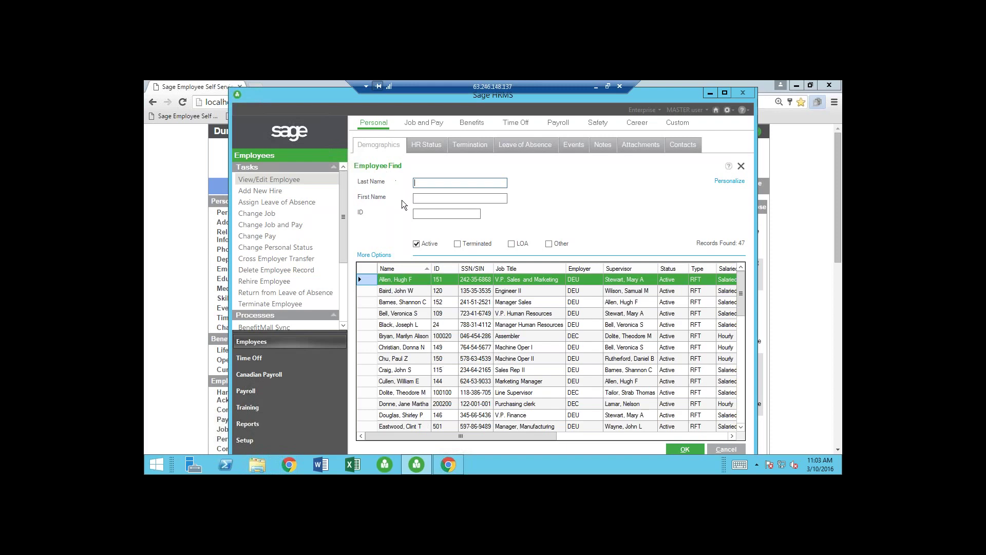
click(378, 255)
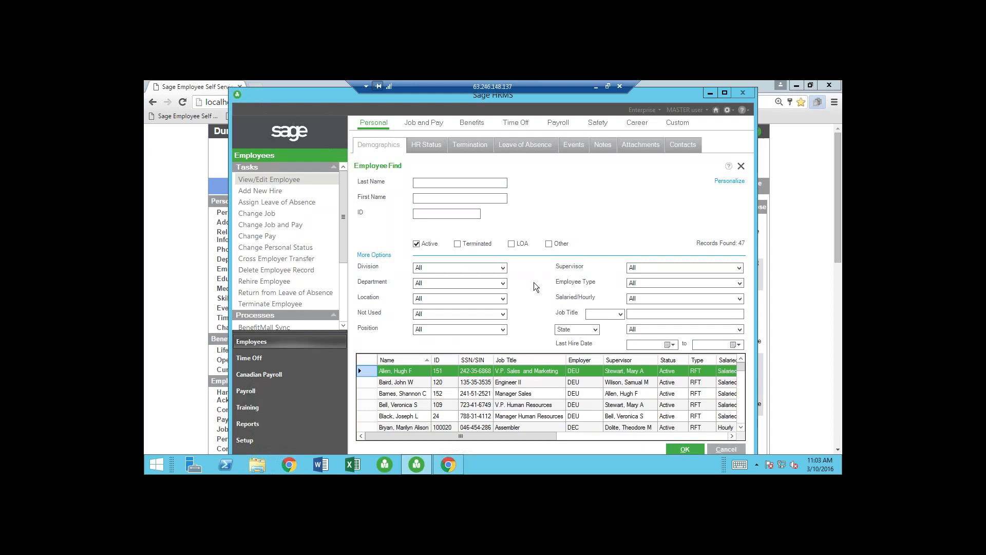
click(503, 268)
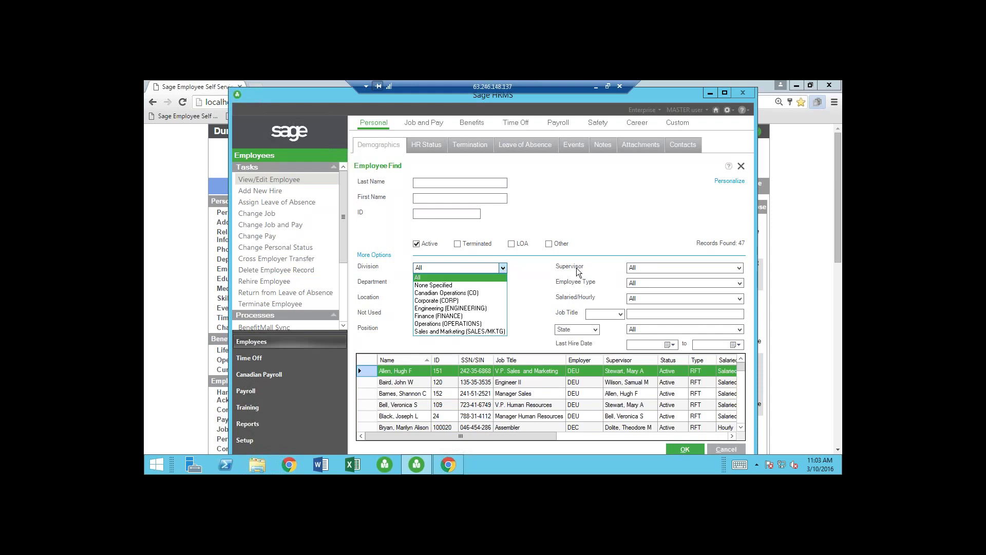
click(739, 269)
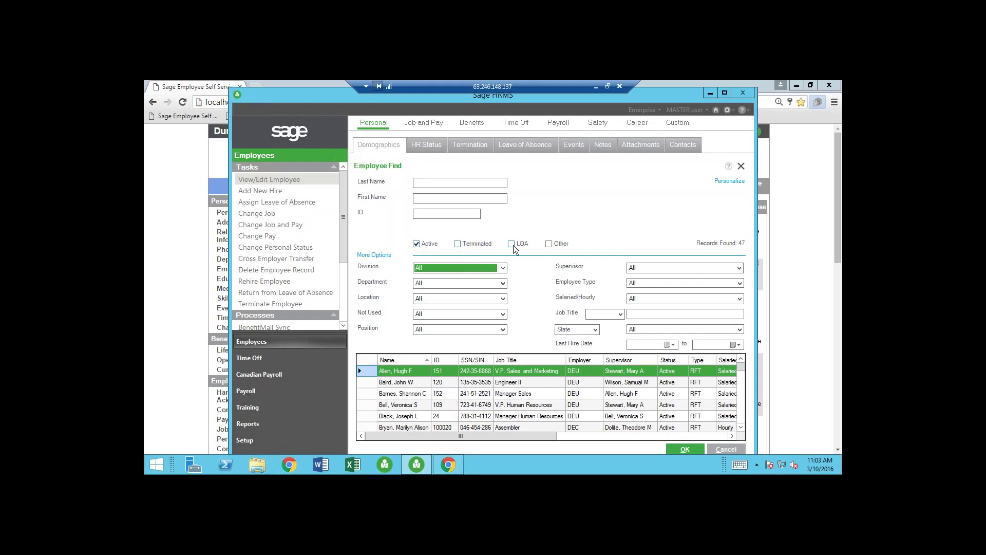
click(376, 255)
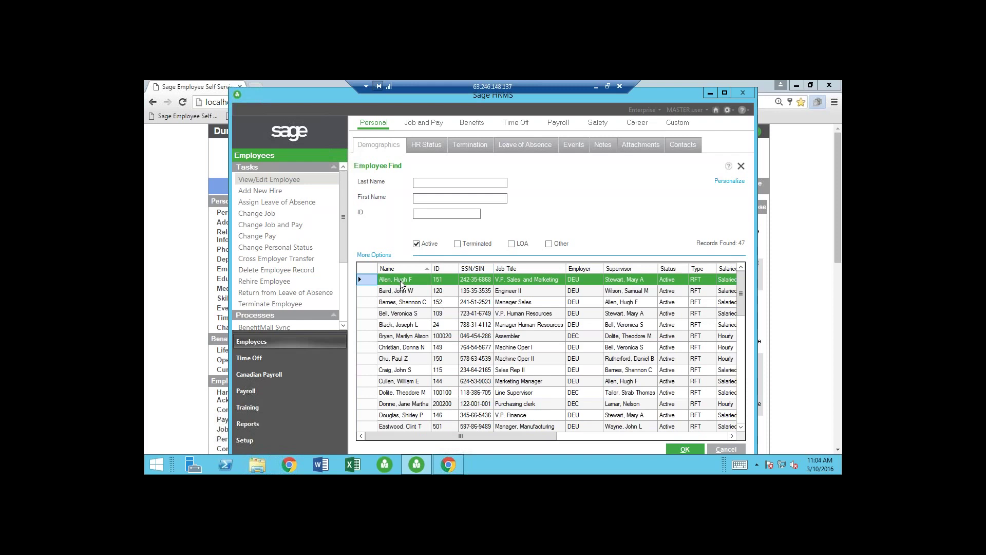
Step: Open the first employee and view Personal, Photo, then HR Status seniority since 05/18/2000
double_click(401, 282)
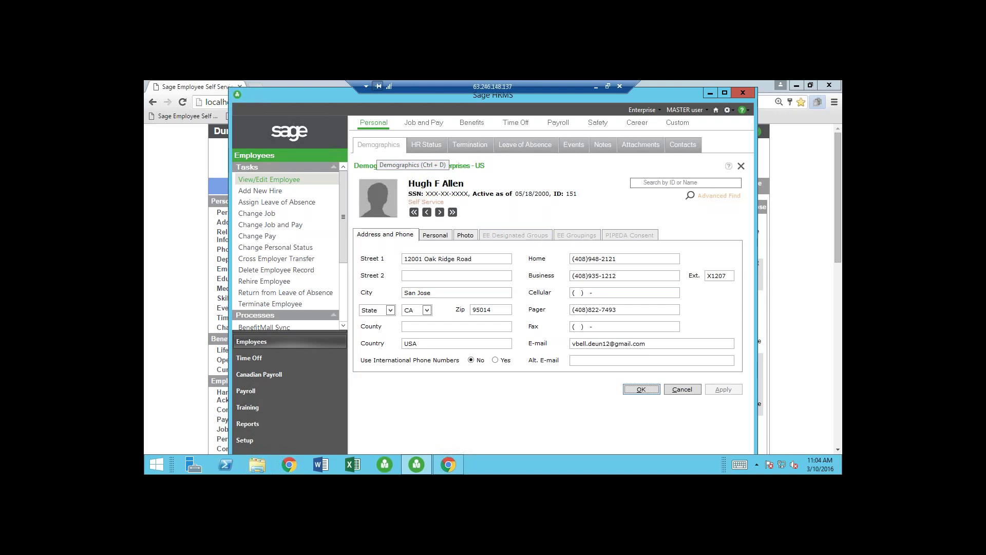
click(445, 235)
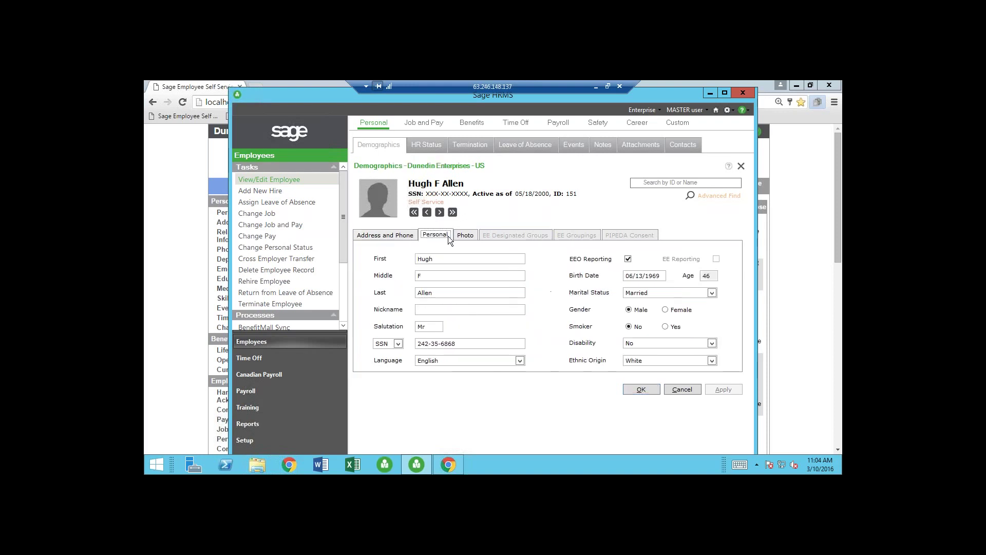
click(467, 236)
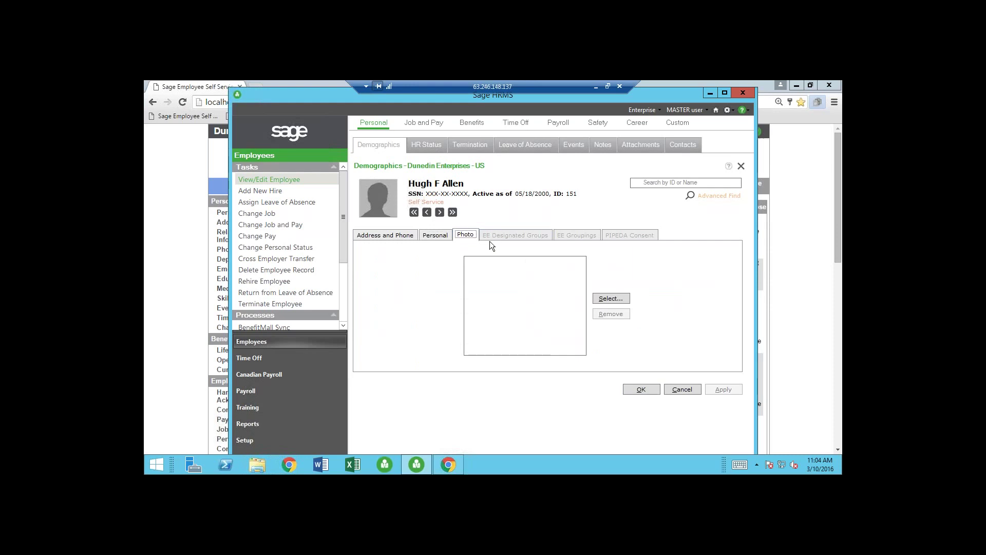
click(437, 149)
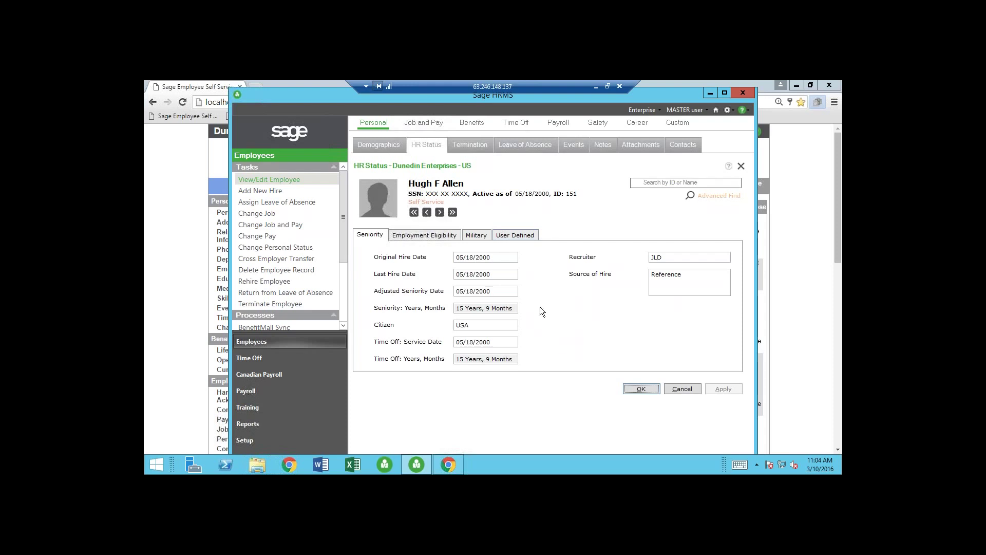
Step: Review Employment Eligibility and Termination data, then view the empty Leave of Absence list
click(431, 236)
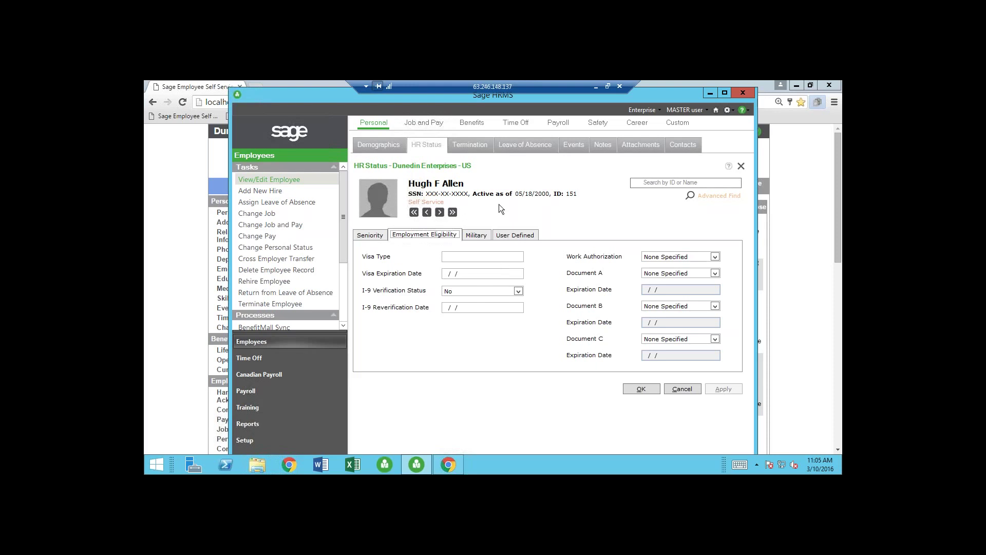
click(470, 146)
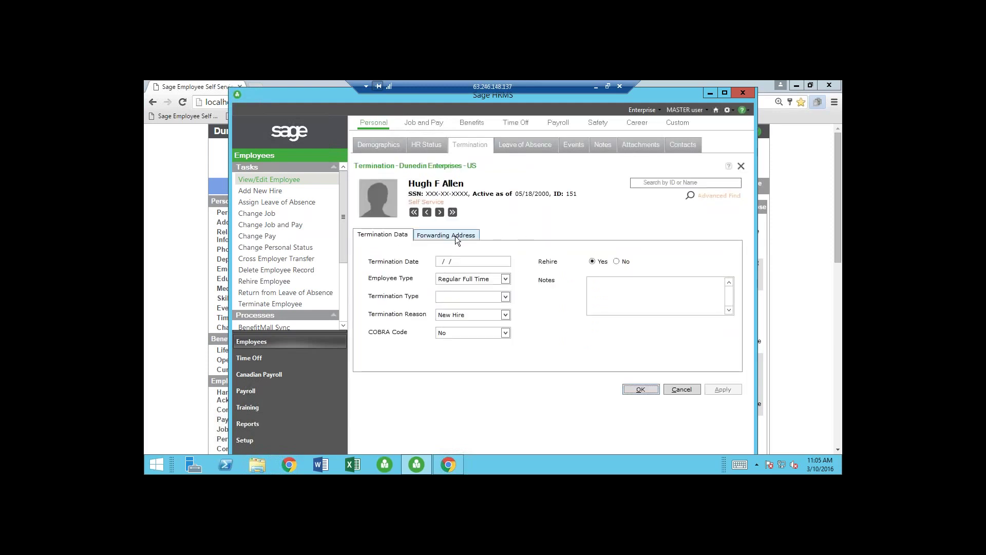
click(531, 149)
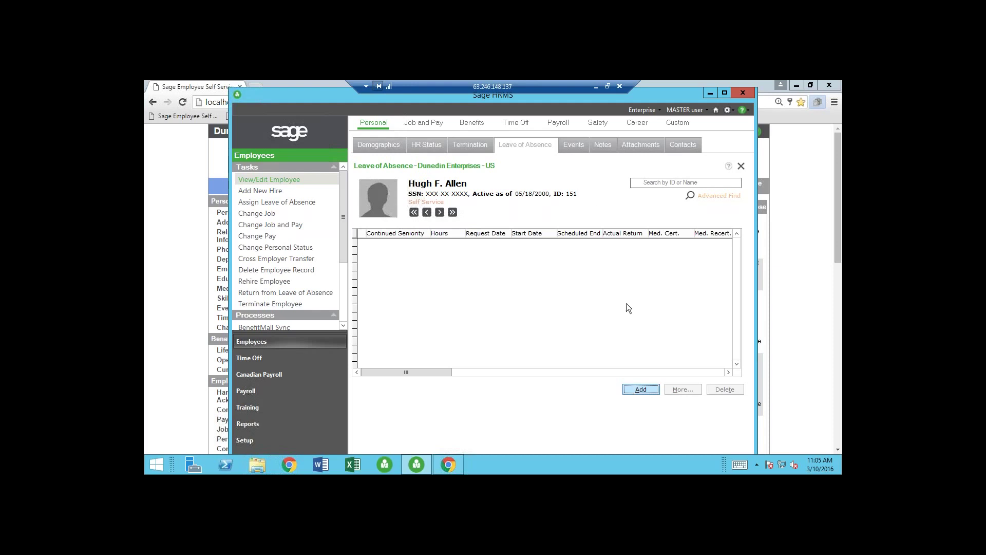
Step: Check the Safety Leader entry under Events, then view the empty Notes list
click(575, 146)
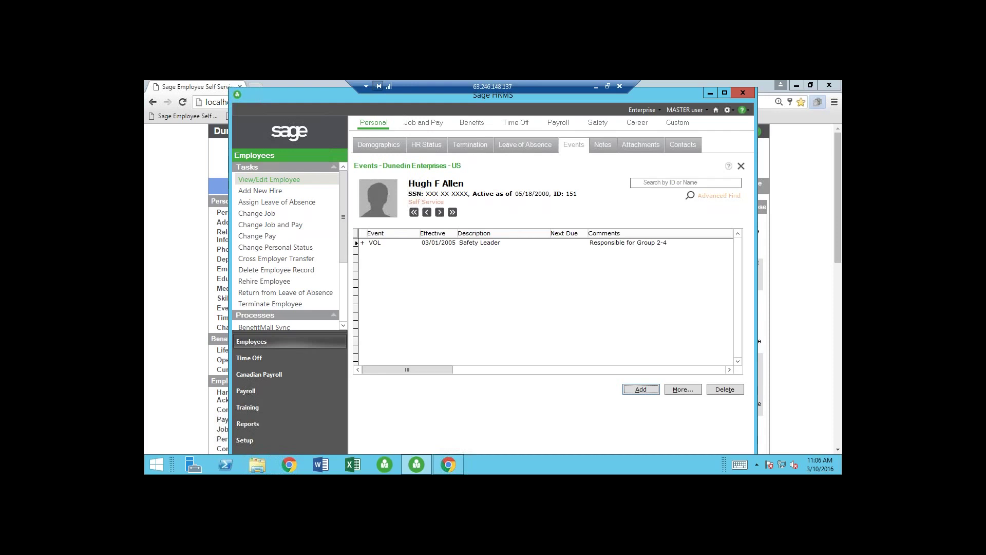
click(602, 147)
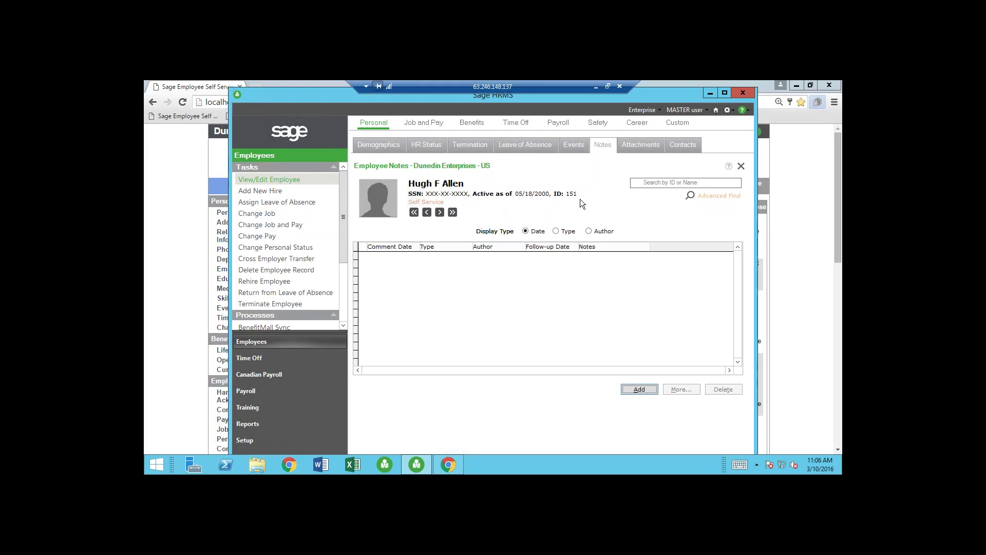
Step: View Attachments and the spouse's Emergency Contacts entry, then switch to Job and Pay
click(637, 145)
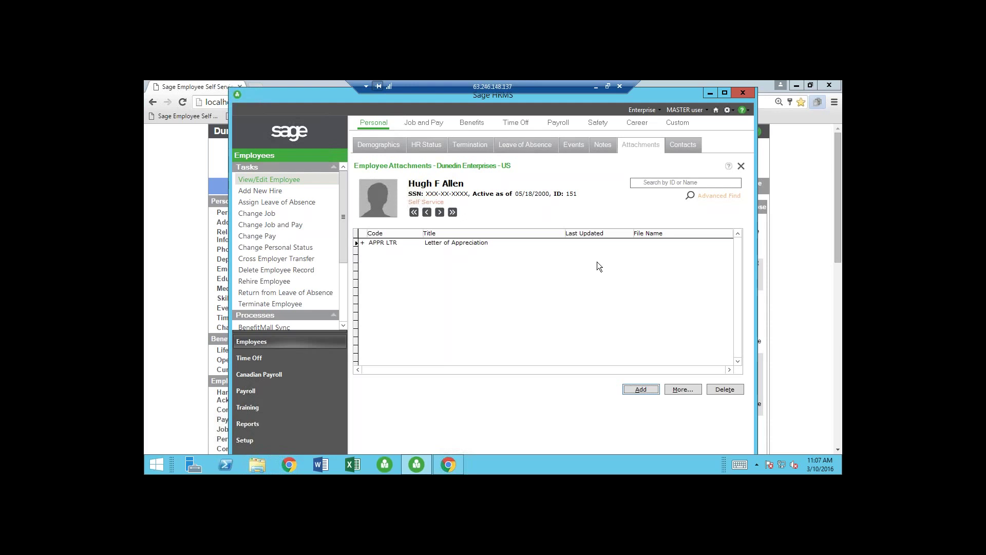
click(684, 147)
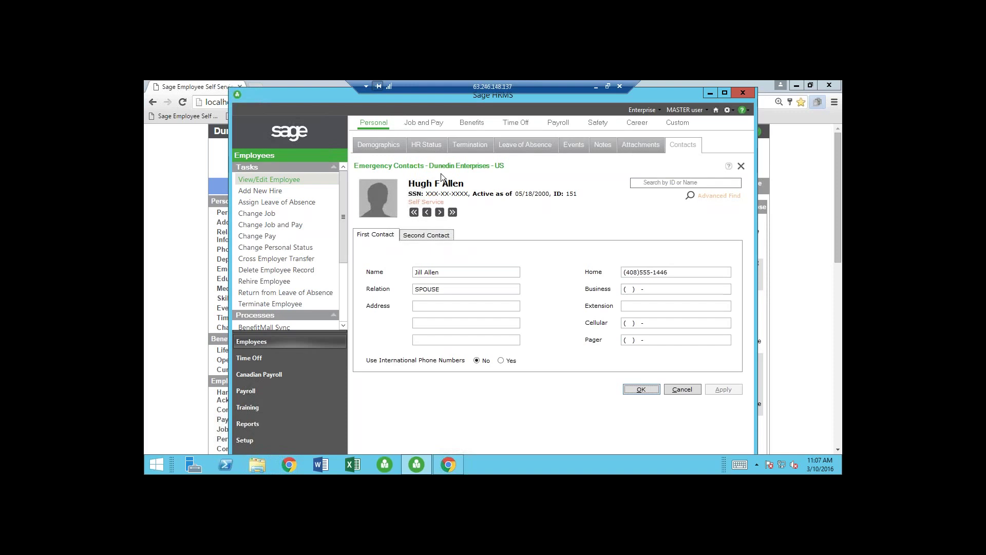
click(415, 124)
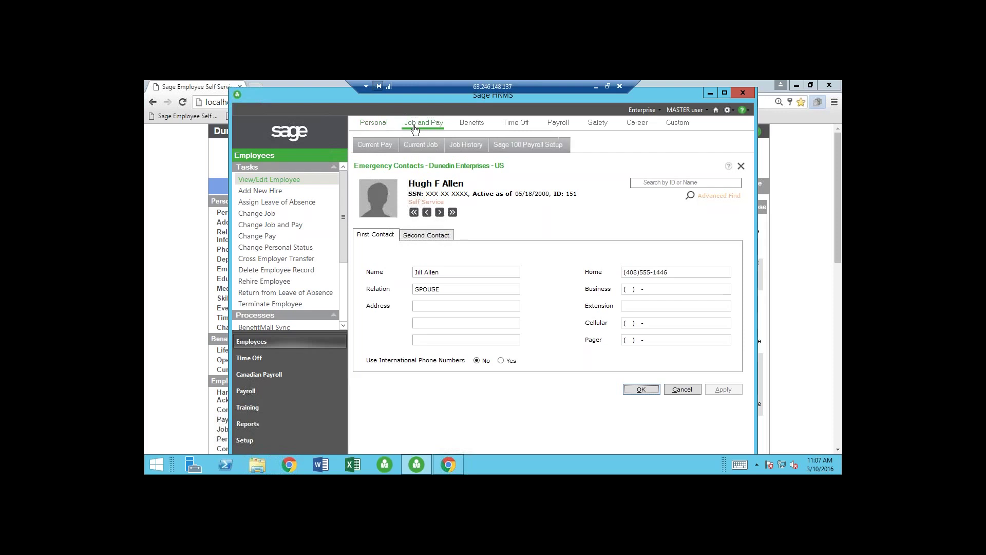
Step: Review Current Pay, Pay and Performance, and MISC5–MISC8 values, then view Current Job (VPSALE)
click(385, 148)
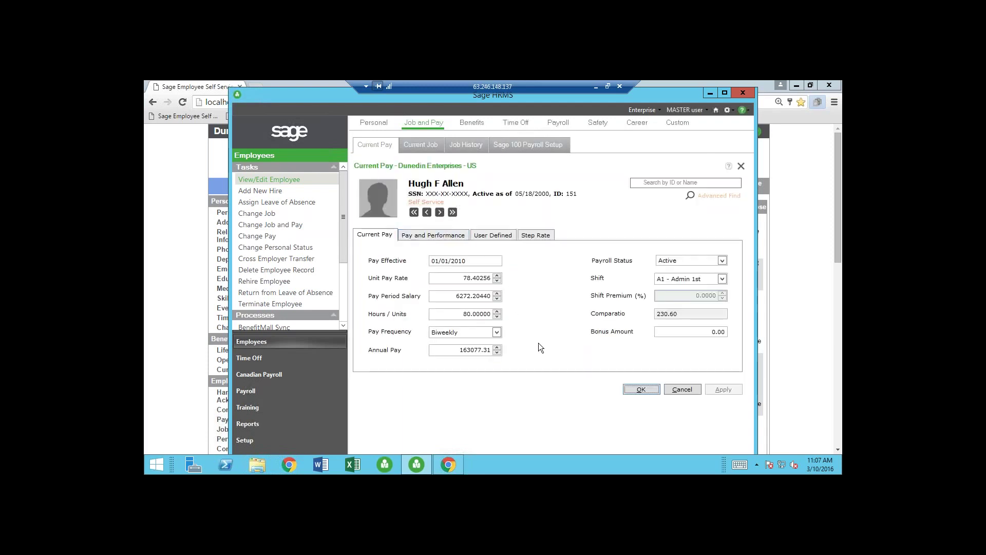
click(447, 237)
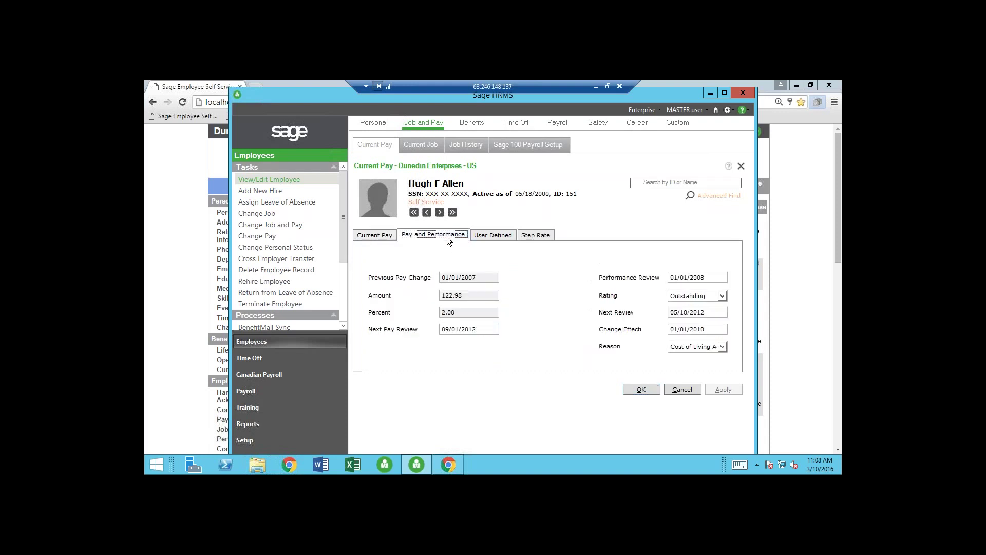
click(506, 237)
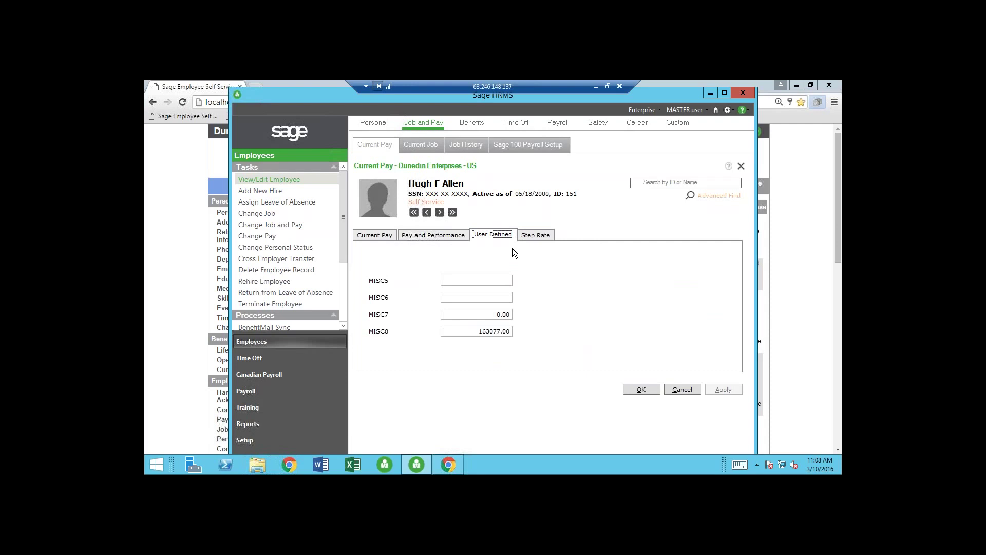
click(419, 147)
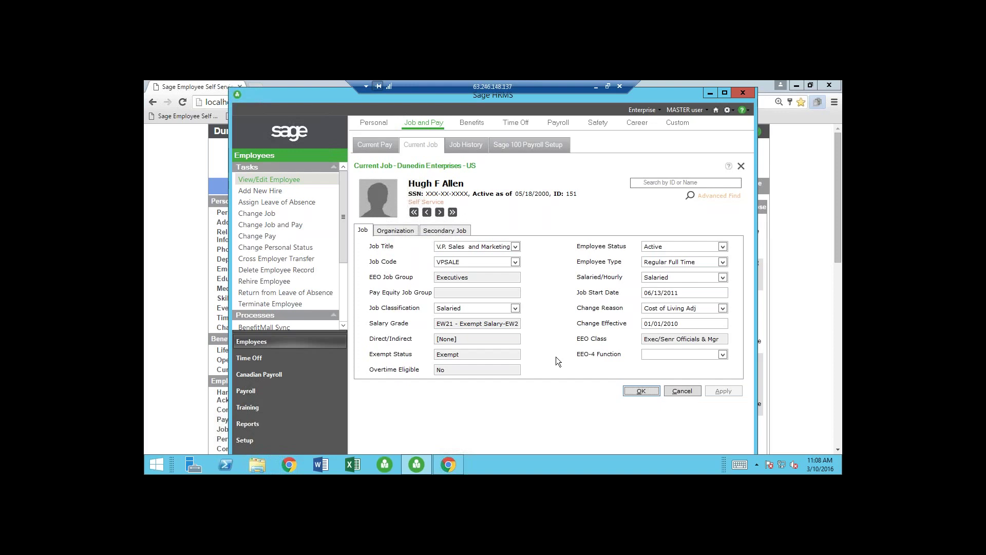
Step: View Organization: Sales and Marketing division, Sales department, San Francisco location
click(395, 232)
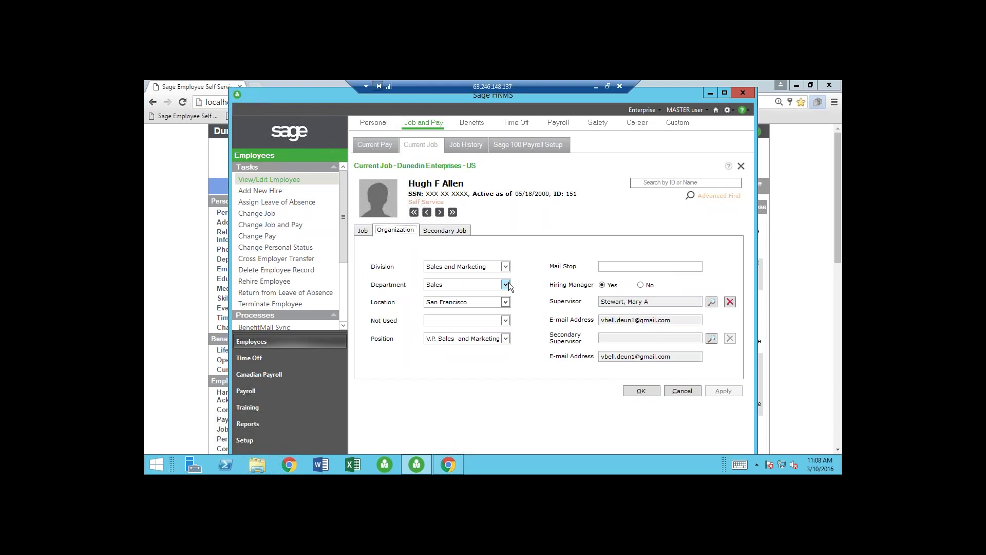
Step: Check the Division choices, then view Job History from 05/18/2000 new hire to 02/23/2010
click(505, 268)
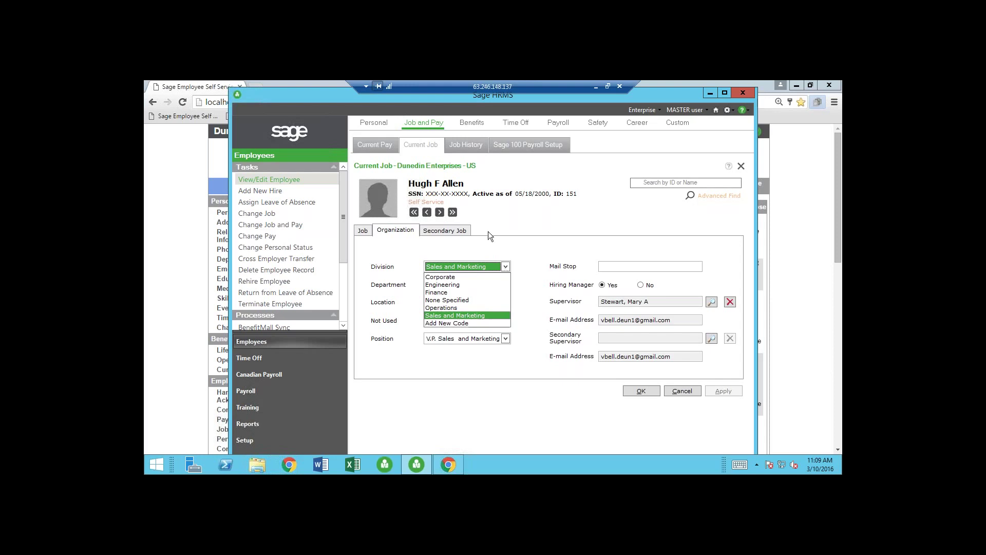
click(473, 149)
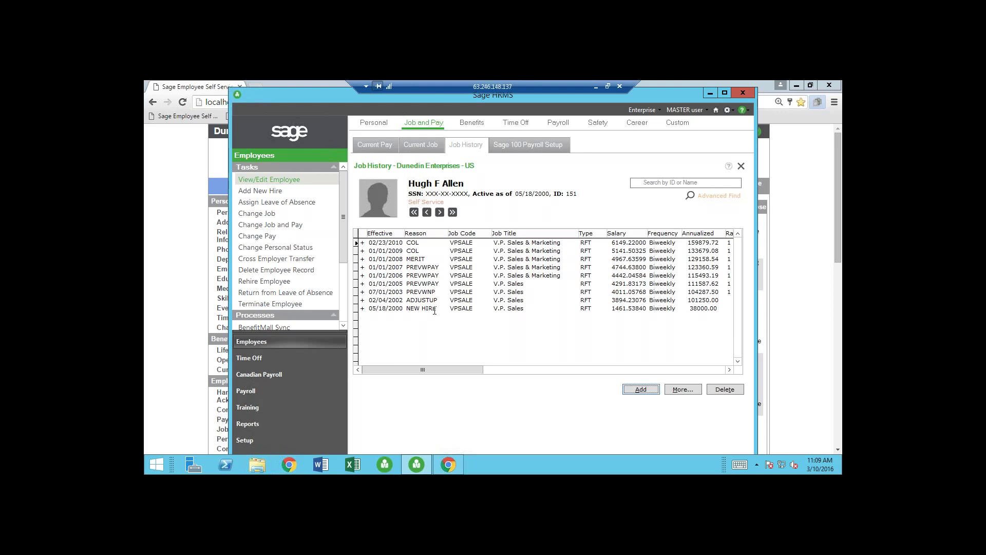
Step: View the Sage 100 Payroll Setup page with Biweekly salaried pay of 6272.20440
click(529, 146)
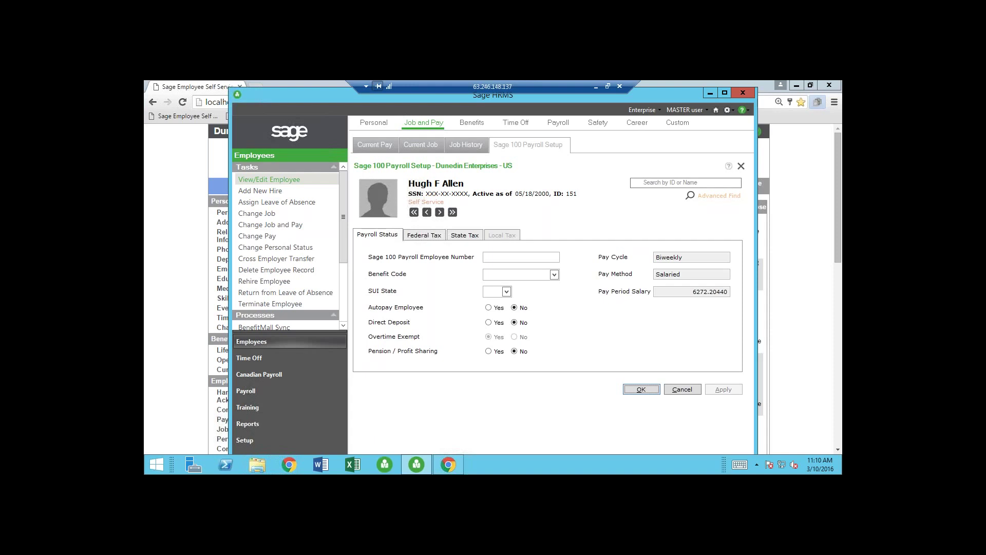
Step: Switch to the Benefits section with Insurance, Savings, Dependents and Wellness pages
click(466, 124)
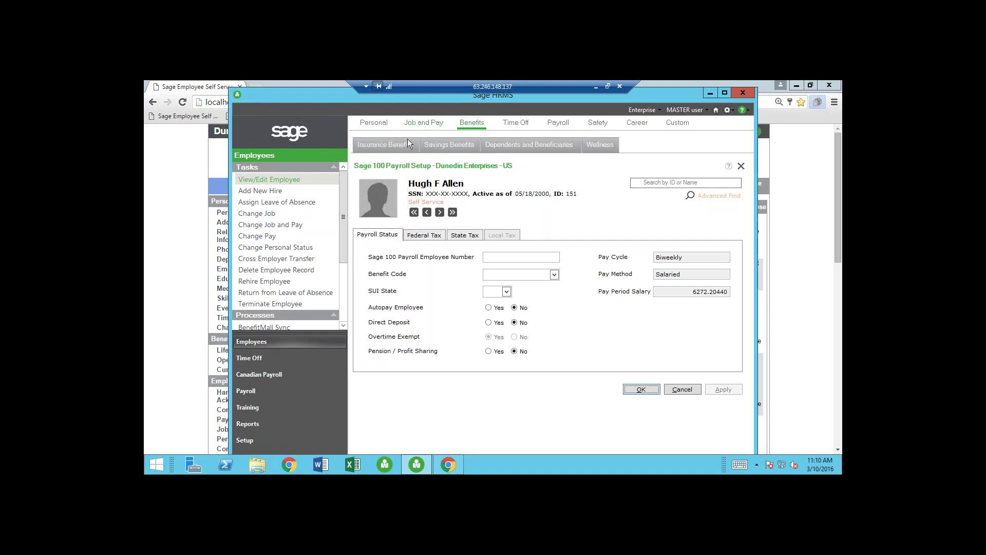
Step: Open the HMO Medical plan record from the employee's Insurance Benefits list
click(393, 149)
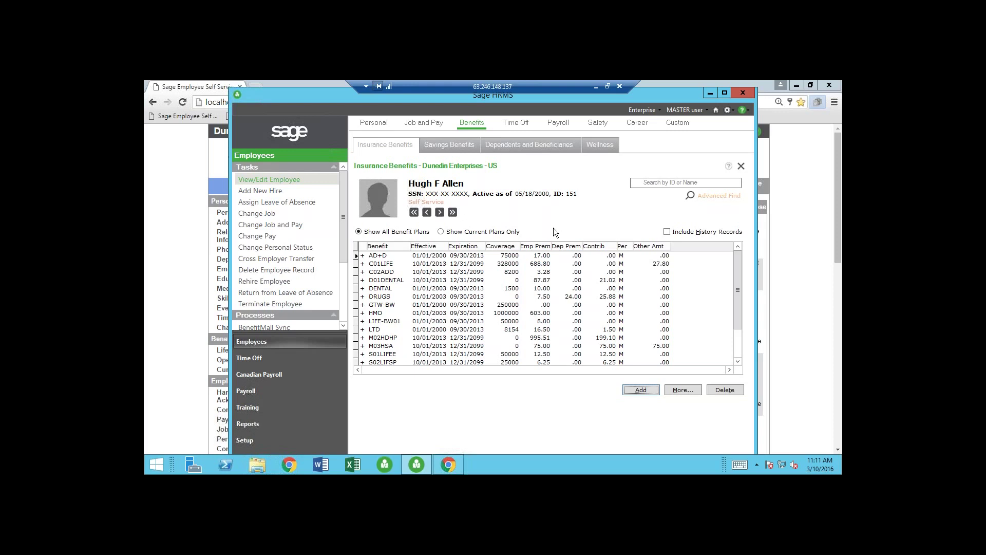
click(363, 313)
double_click(364, 313)
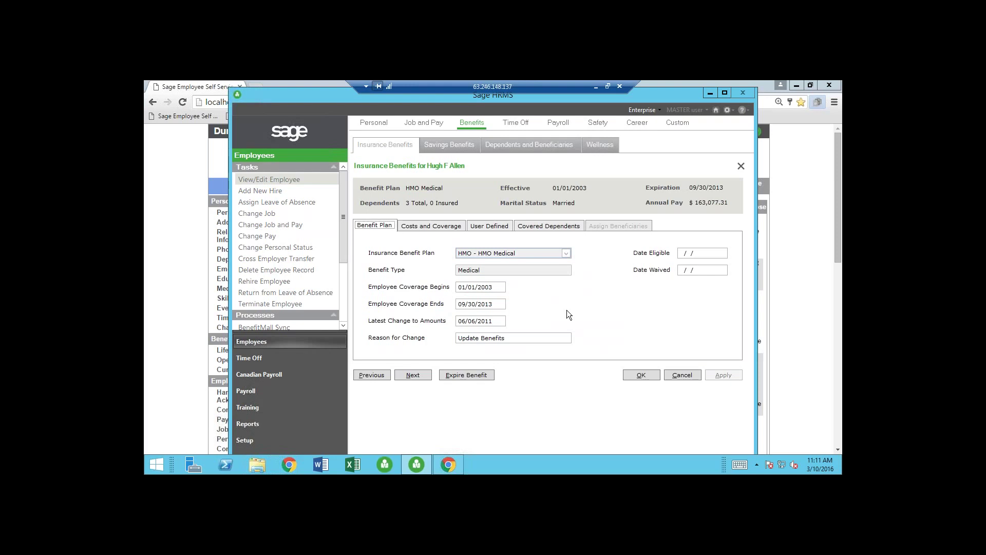
Step: Review the HMO plan's costs, coverage and covered dependents, move to the next plan, then close the details
click(423, 226)
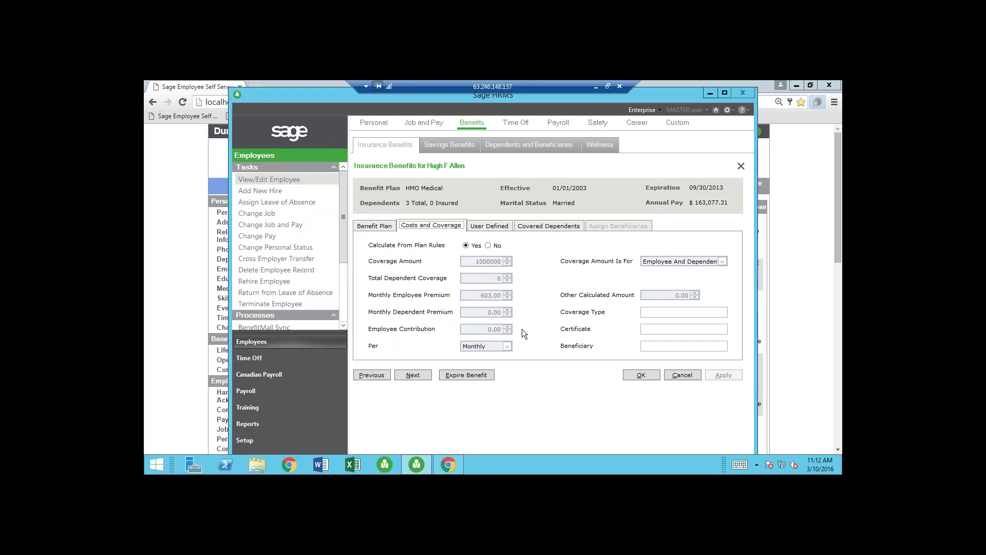
click(535, 230)
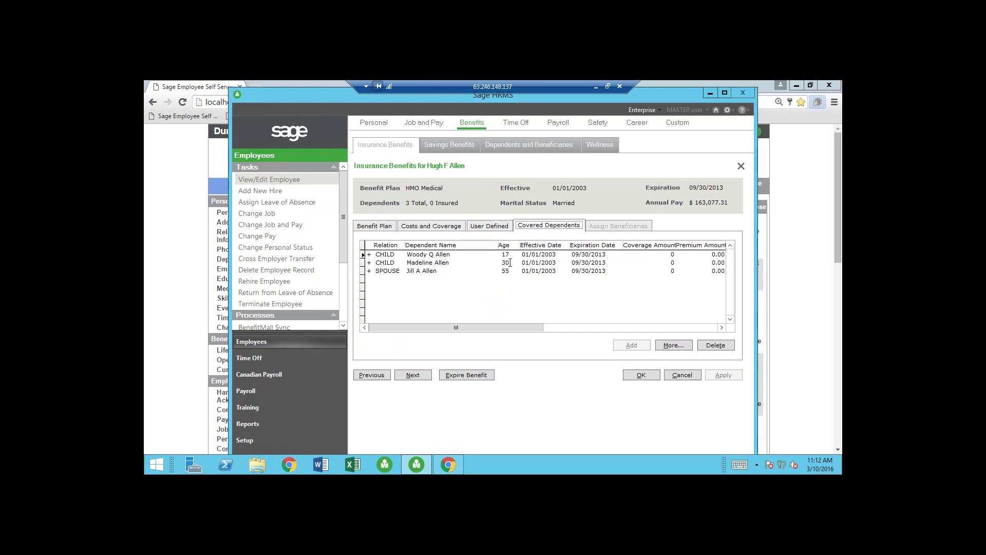
click(426, 227)
click(423, 375)
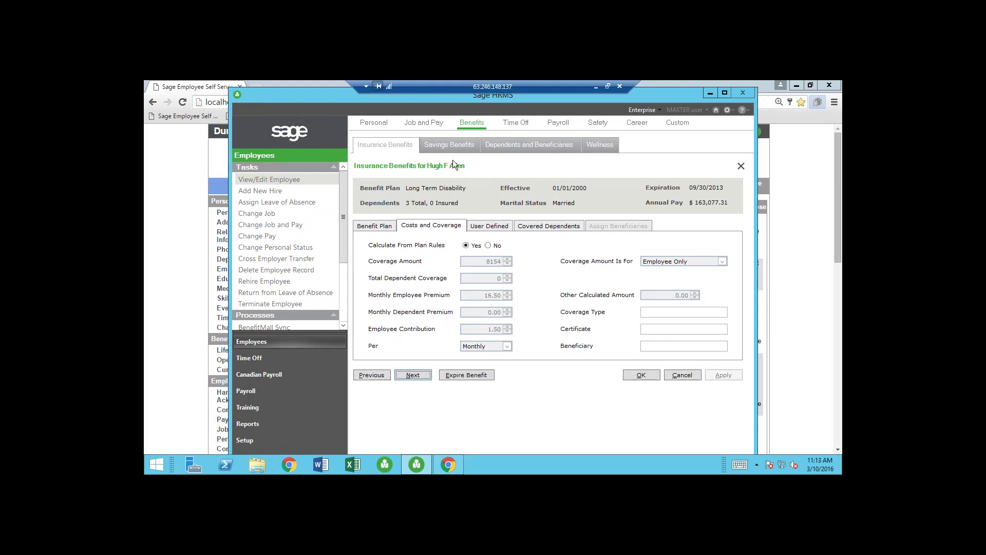
click(739, 165)
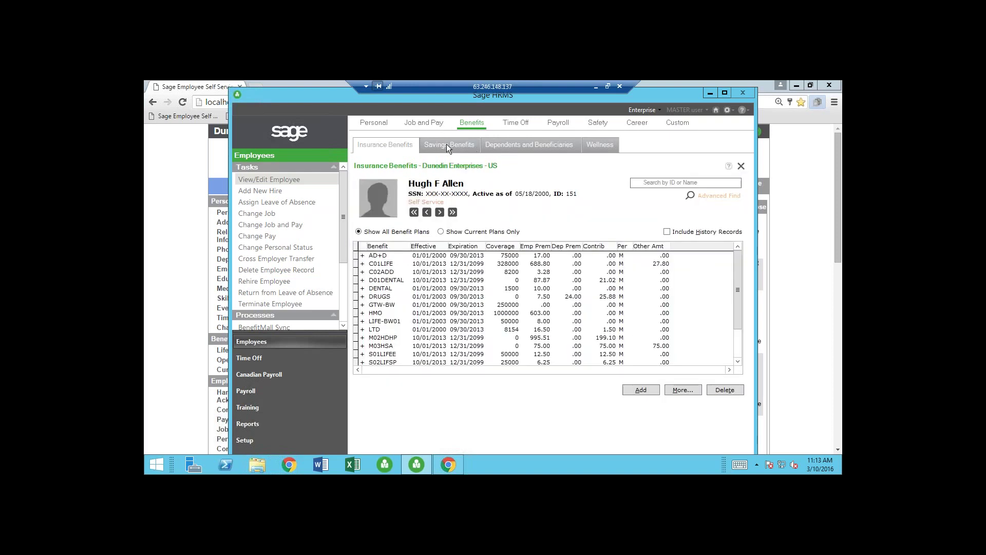
Step: Show the four savings plans (401K CU to R03401CU), then the Dependents and Beneficiaries page
click(446, 145)
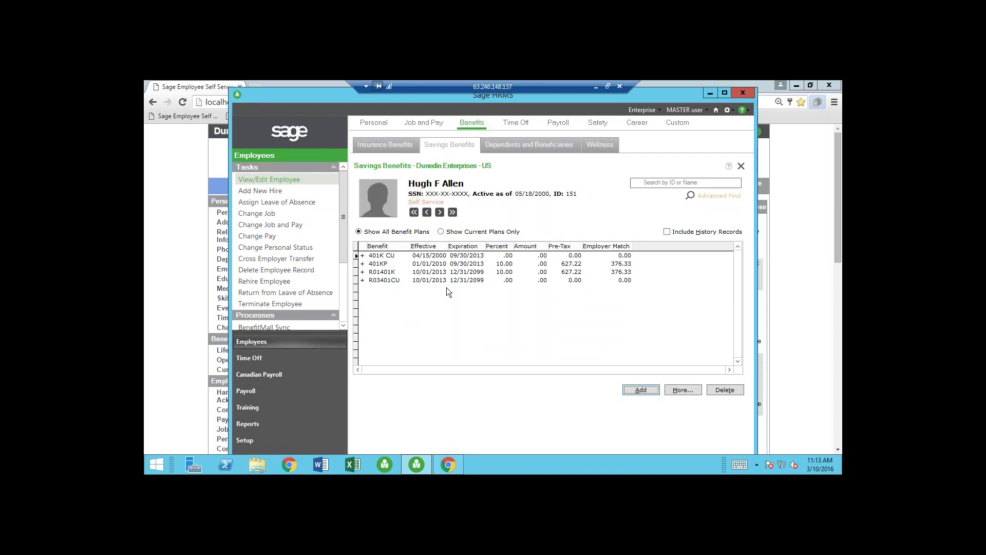
click(525, 146)
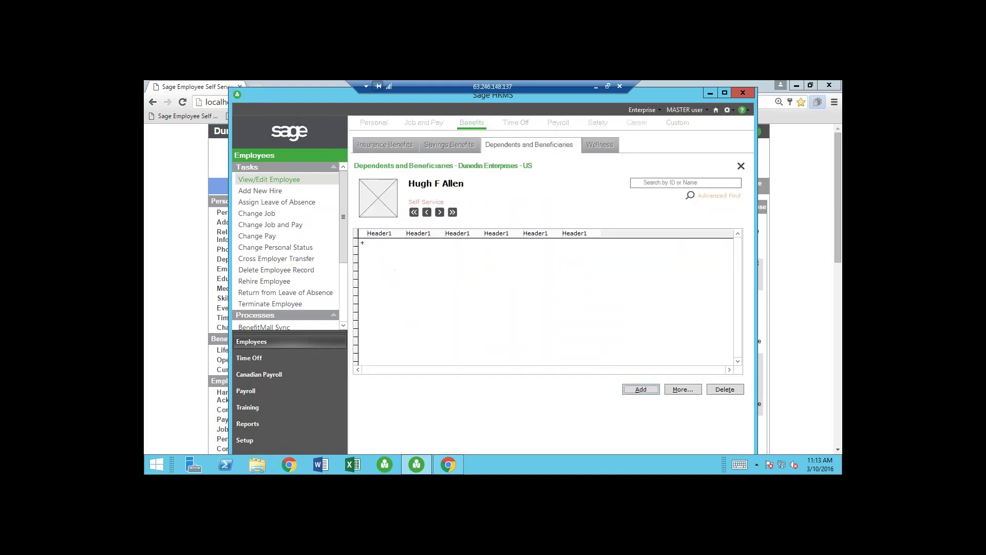
Step: Review the Wellness record's Conditions, Physical Exam and Drug Test pages, then close the record
click(599, 149)
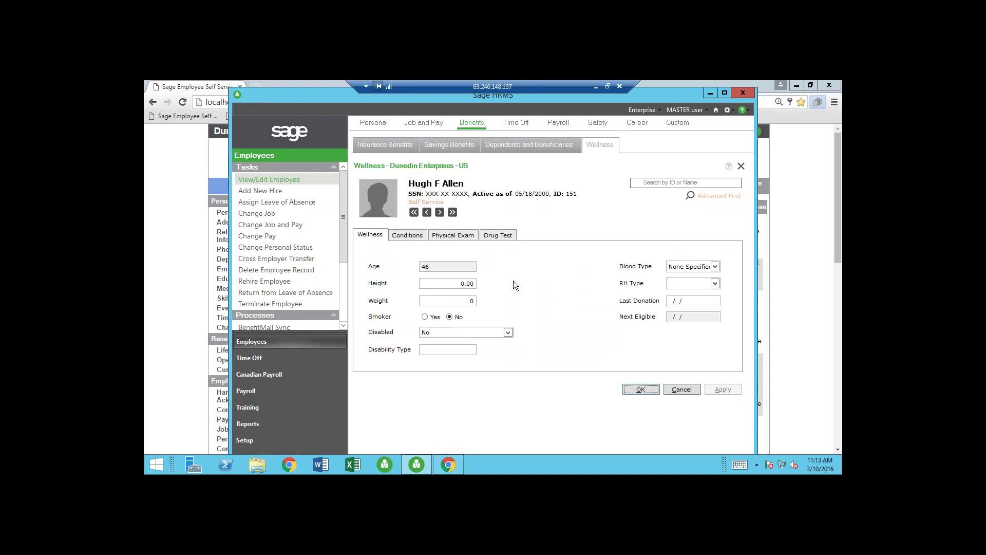
click(407, 236)
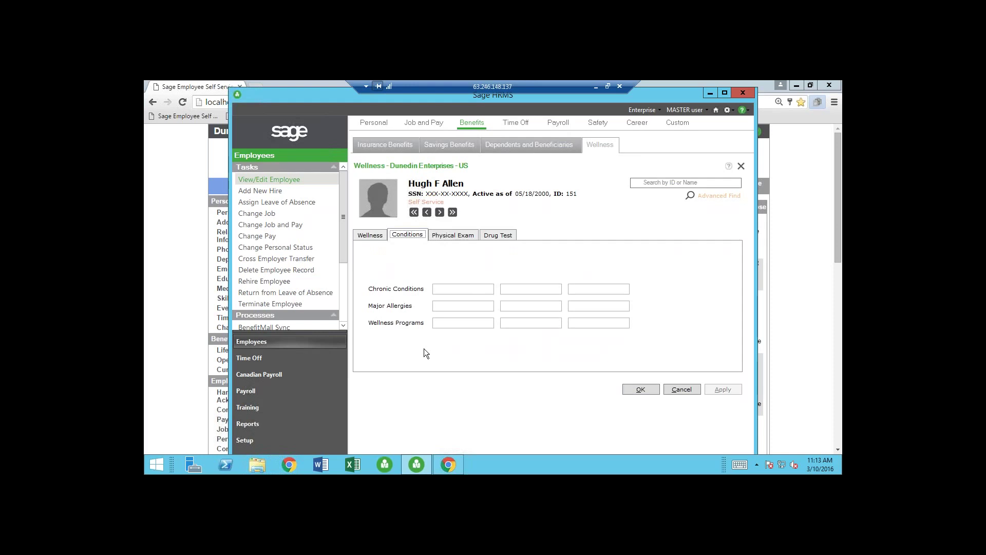
click(446, 236)
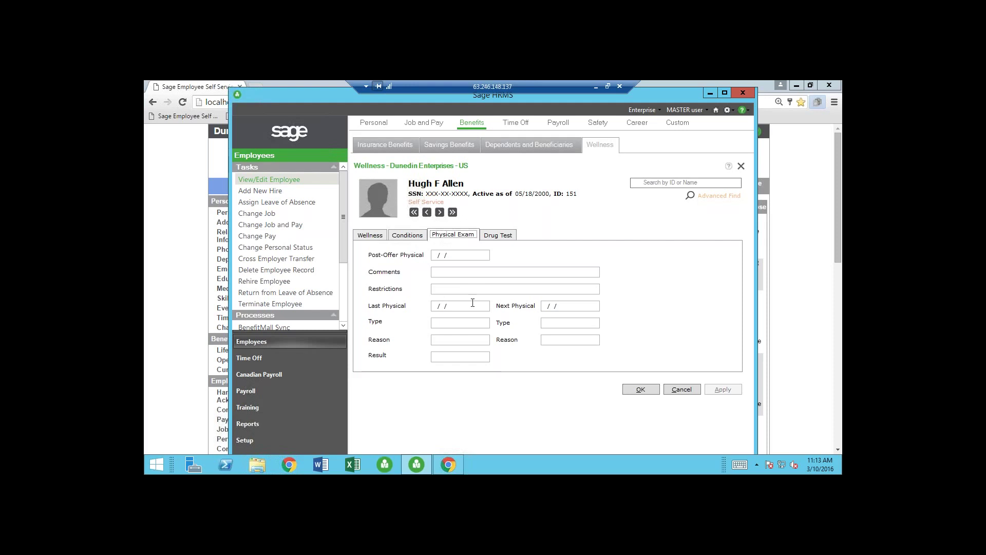
click(500, 239)
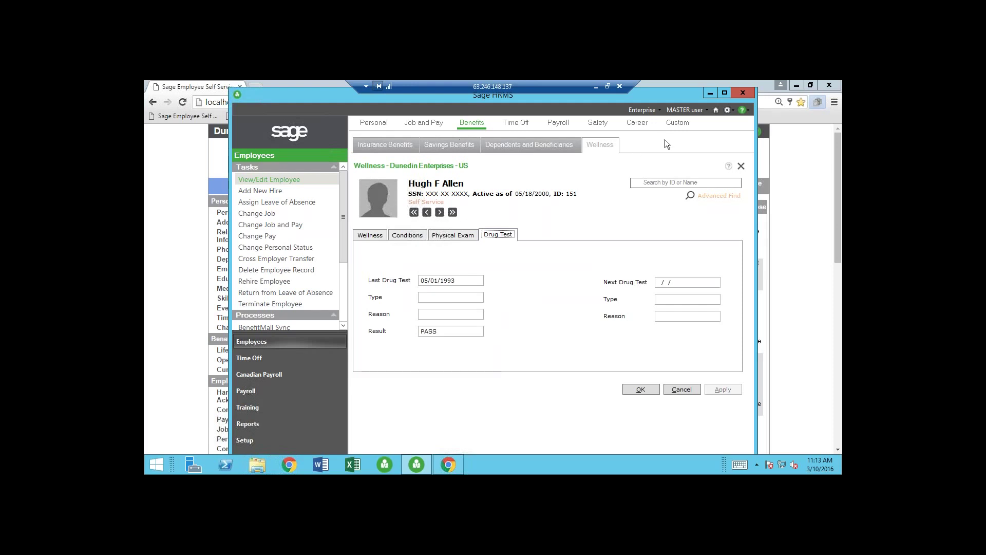
click(741, 166)
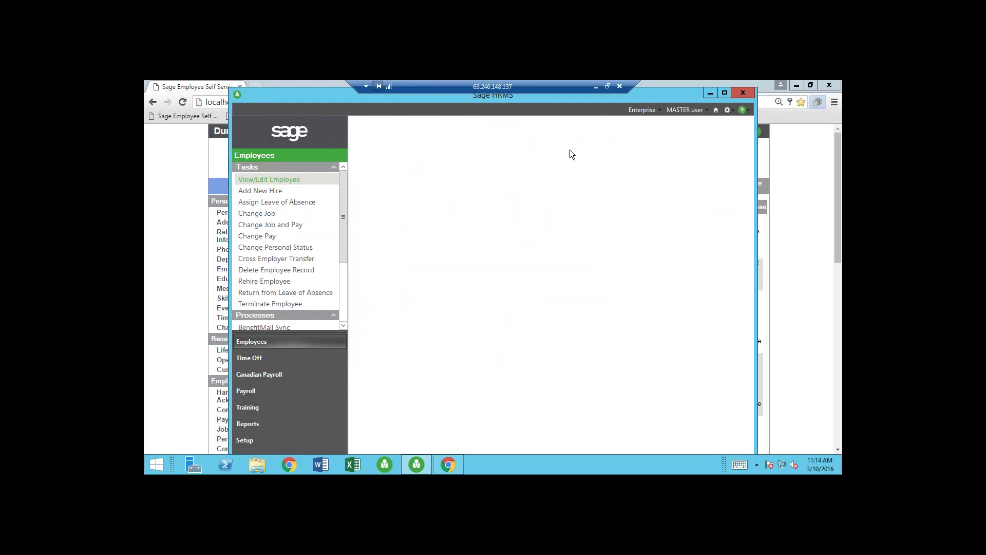
Step: Reopen the employee and show Time Off absence transactions and the Attendance Summary (72 Holiday, 220 Illness, 292 Vacation hours)
click(273, 181)
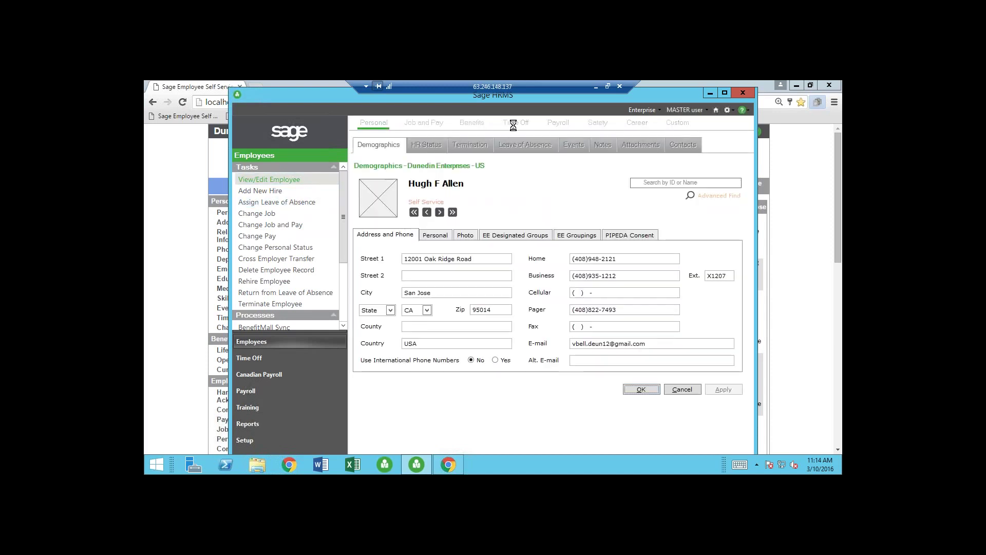
mouse_move(516, 123)
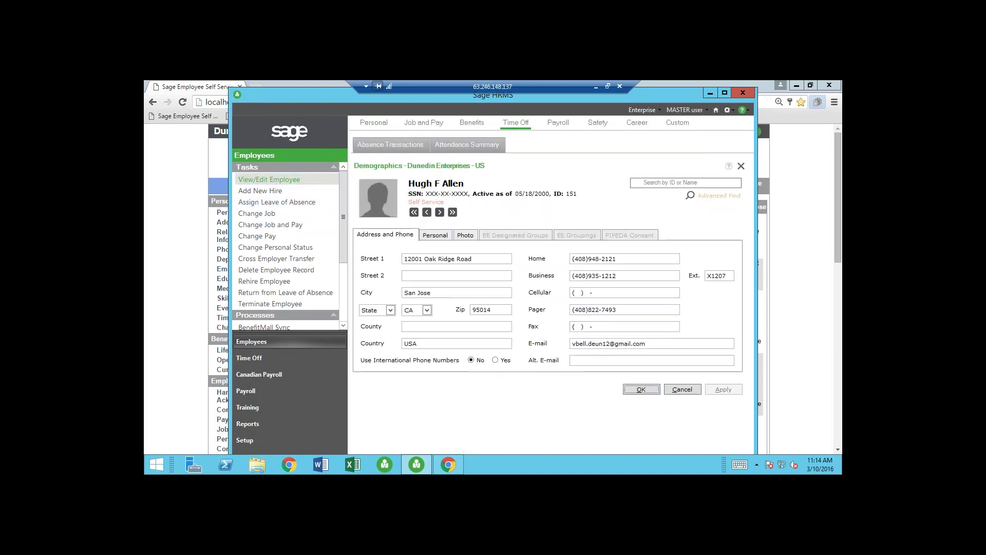
click(396, 148)
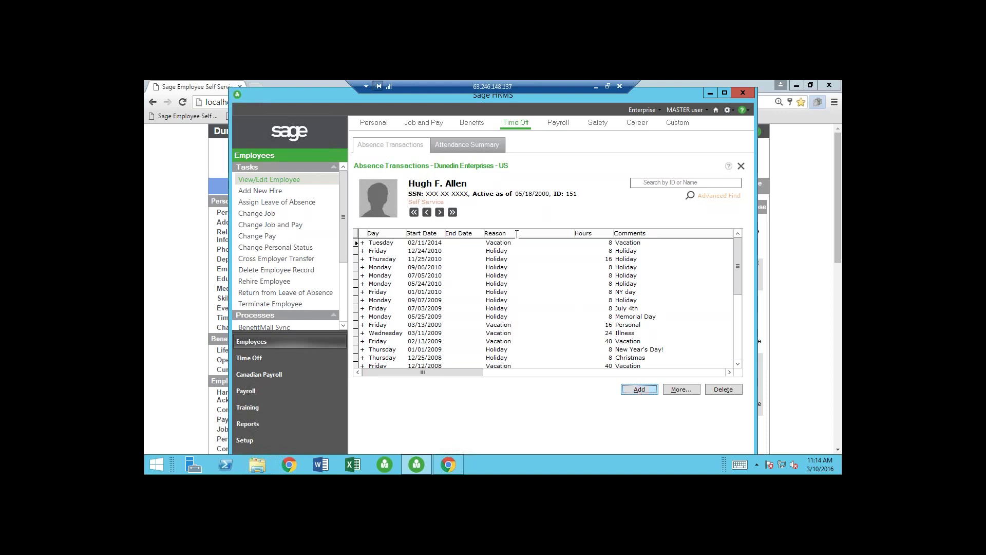
click(479, 147)
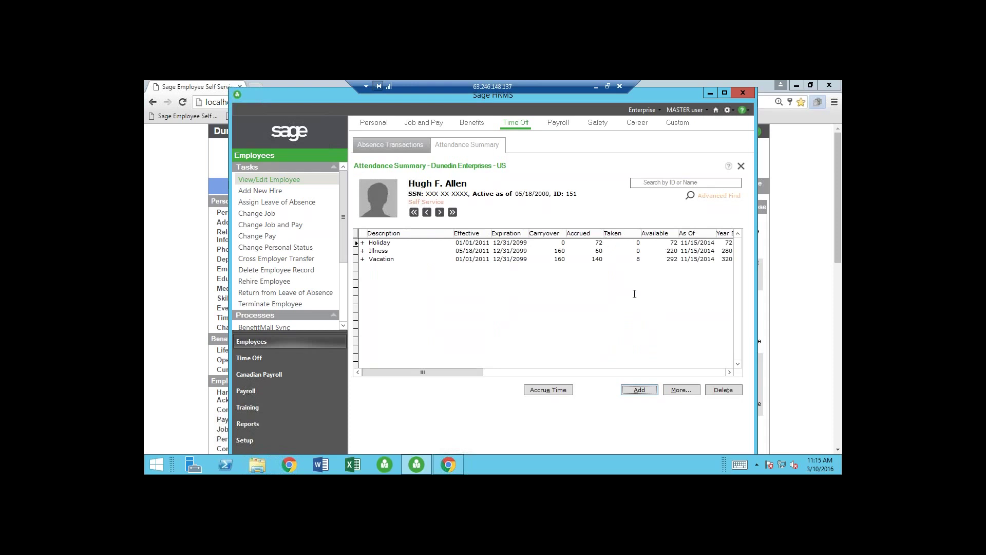
Step: Scroll the Attendance Summary grid right and back left, then close the employee record
click(517, 371)
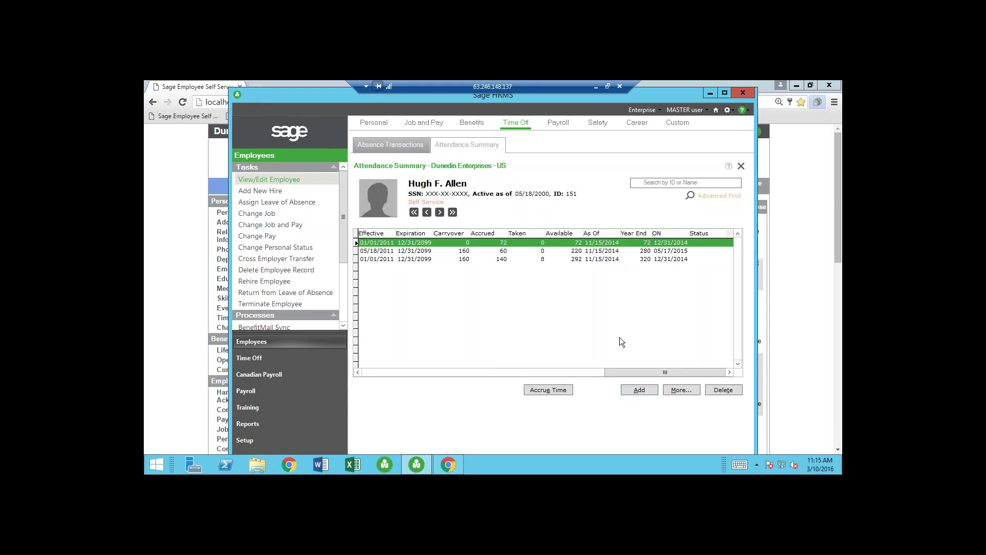
click(366, 372)
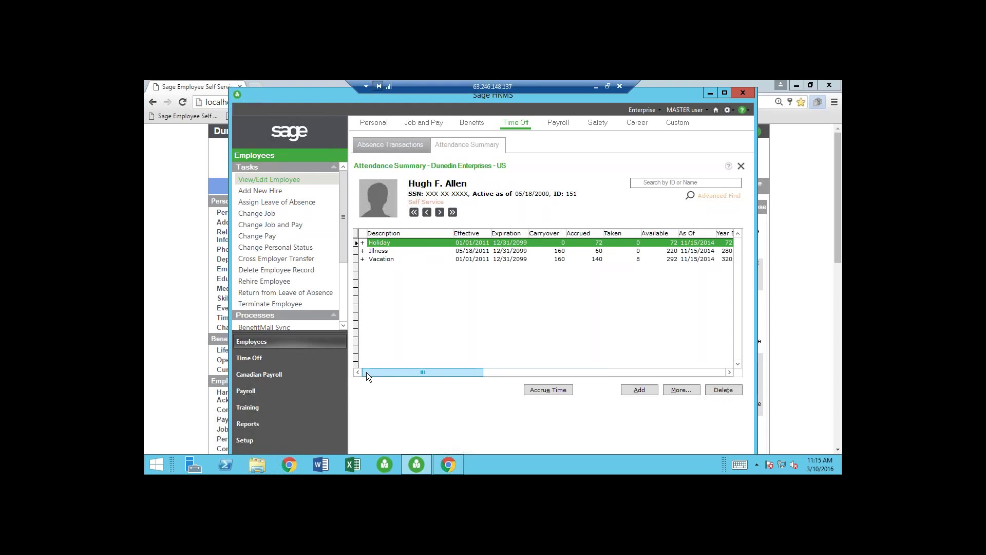
click(742, 165)
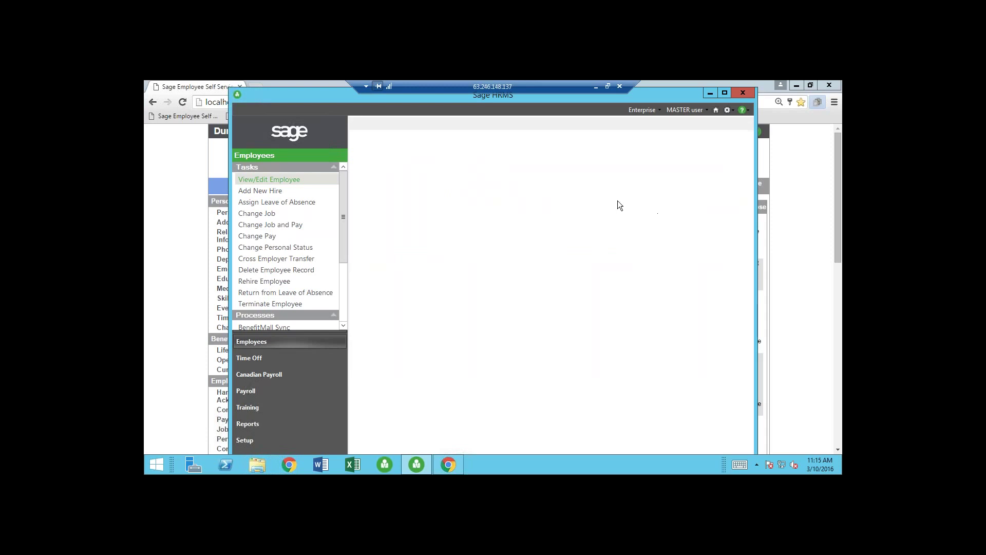
Step: Reopen the employee and select the 02/15/2011 injury on the Safety OSHA list
click(293, 178)
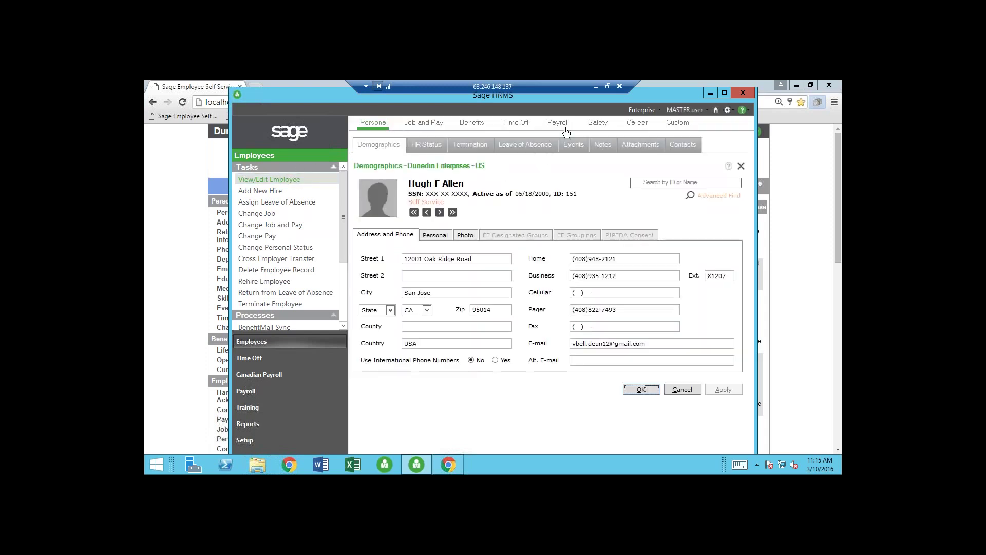
click(592, 126)
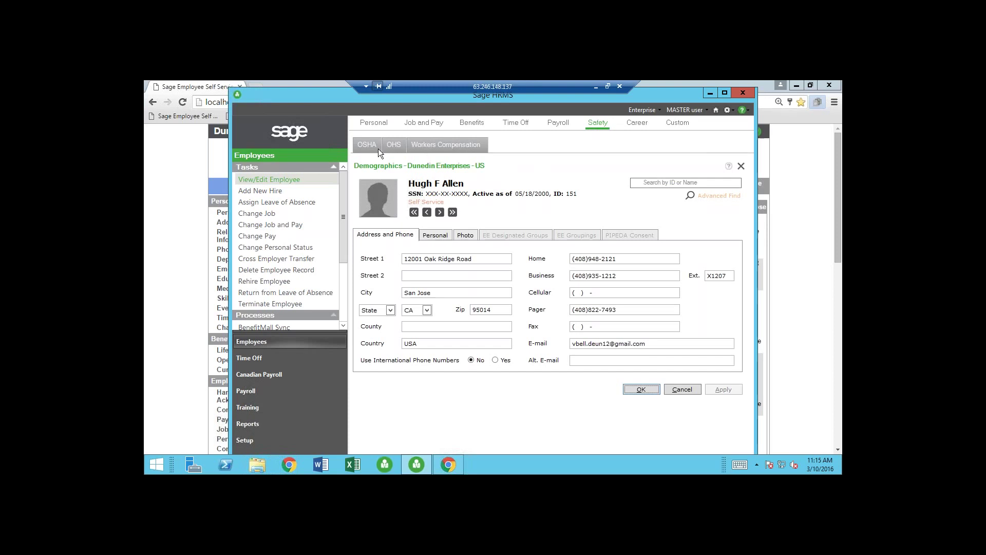
click(376, 148)
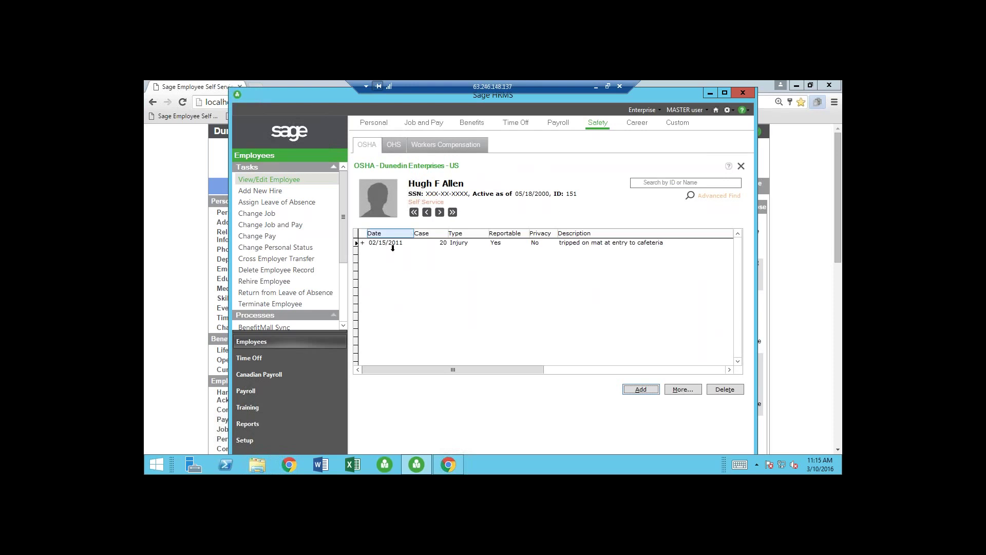
click(369, 244)
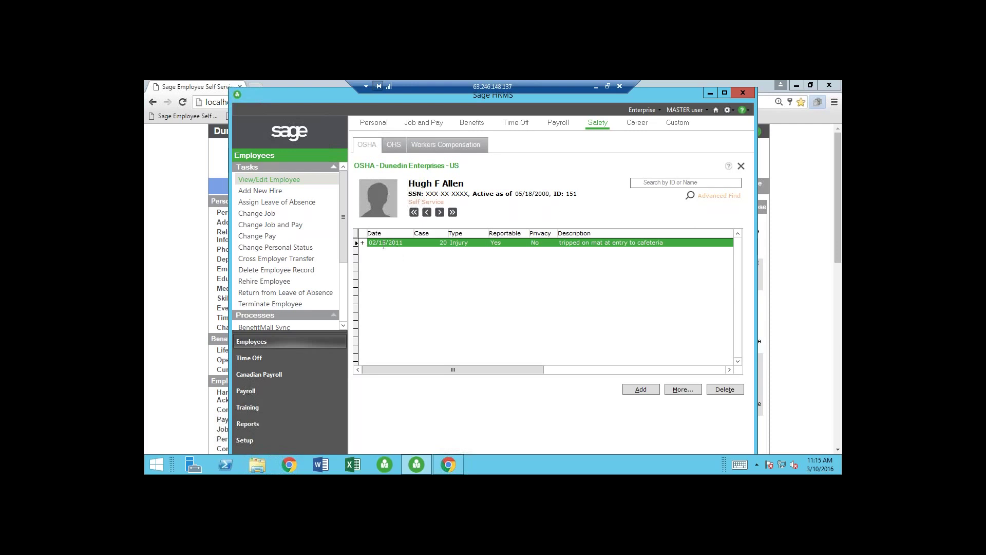
Step: Open the case 20 OSHA Incident form and check the Injury Description choices, keeping Sprained
double_click(431, 243)
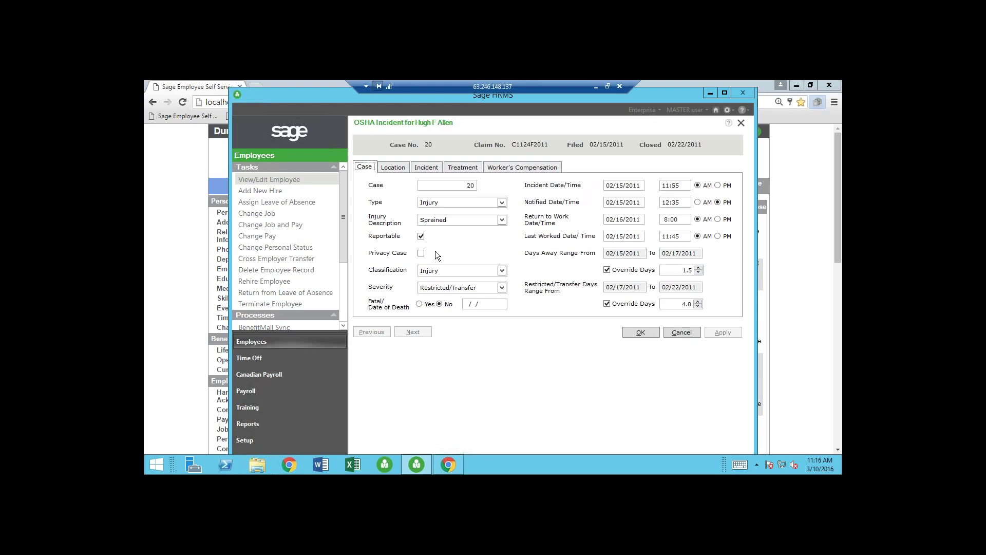
click(502, 220)
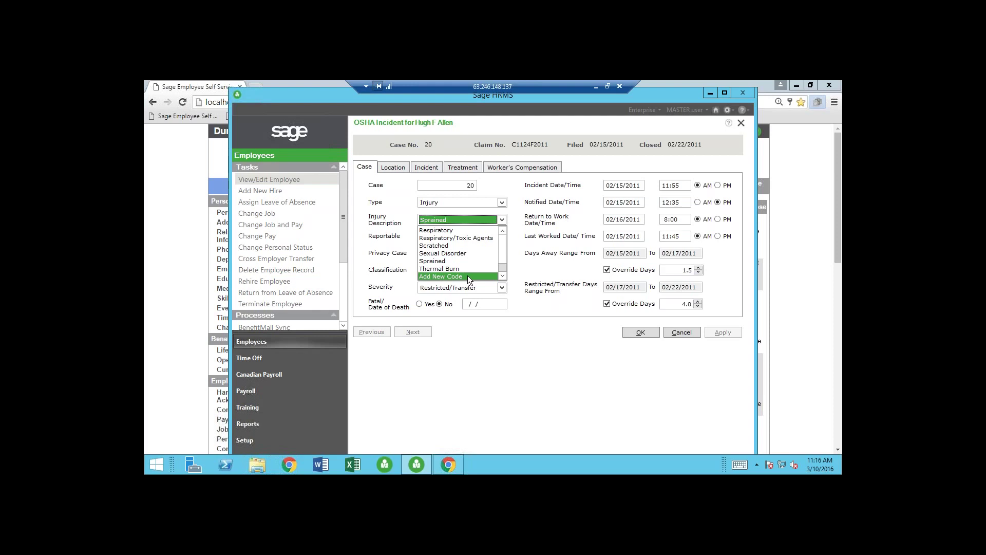
click(512, 221)
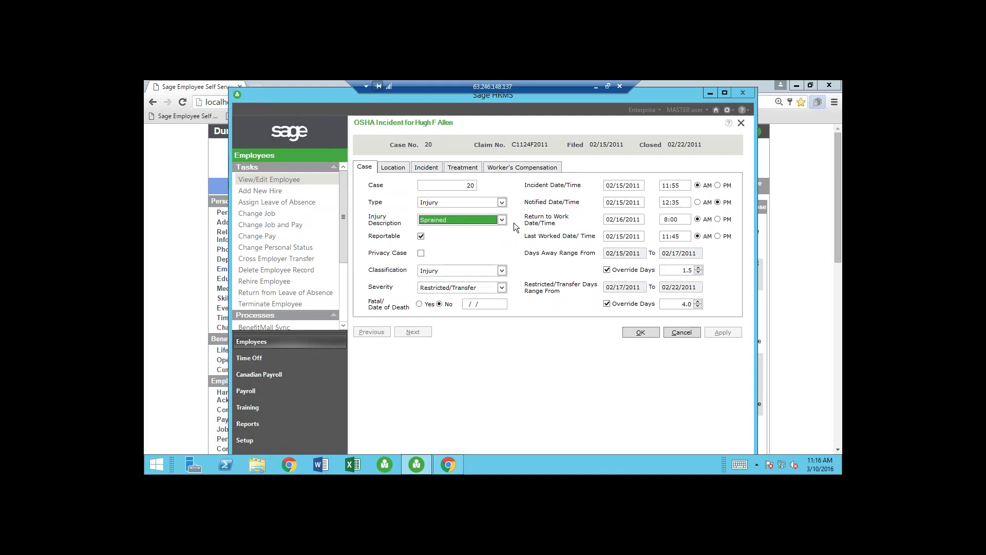
Step: Review the incident's Location, Incident, Treatment and Worker's Compensation tabs, then close the form
click(398, 168)
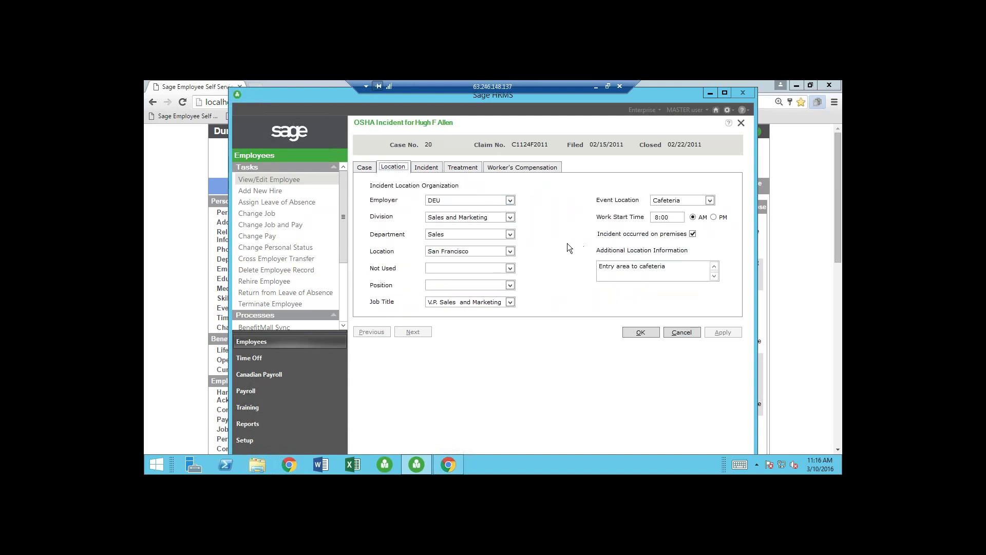
click(423, 168)
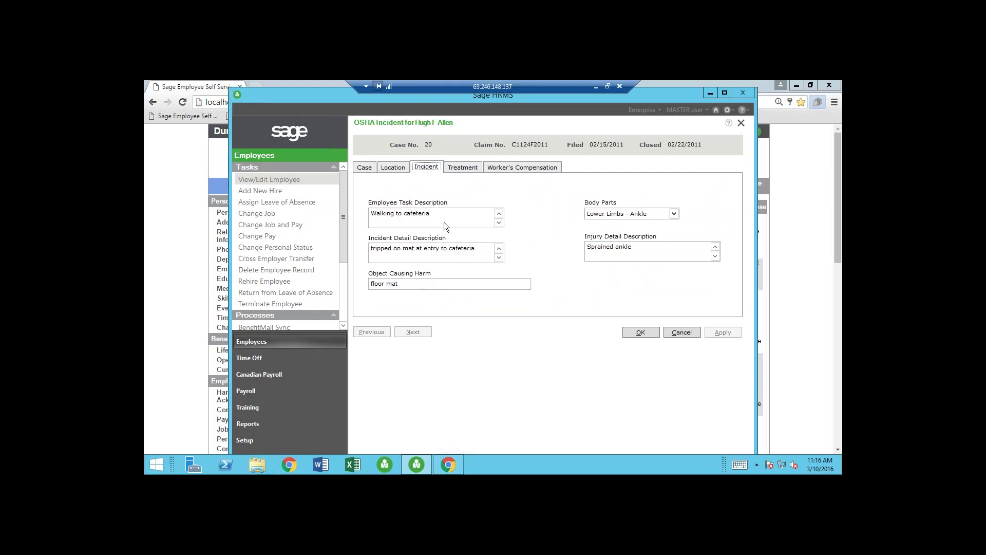
click(473, 168)
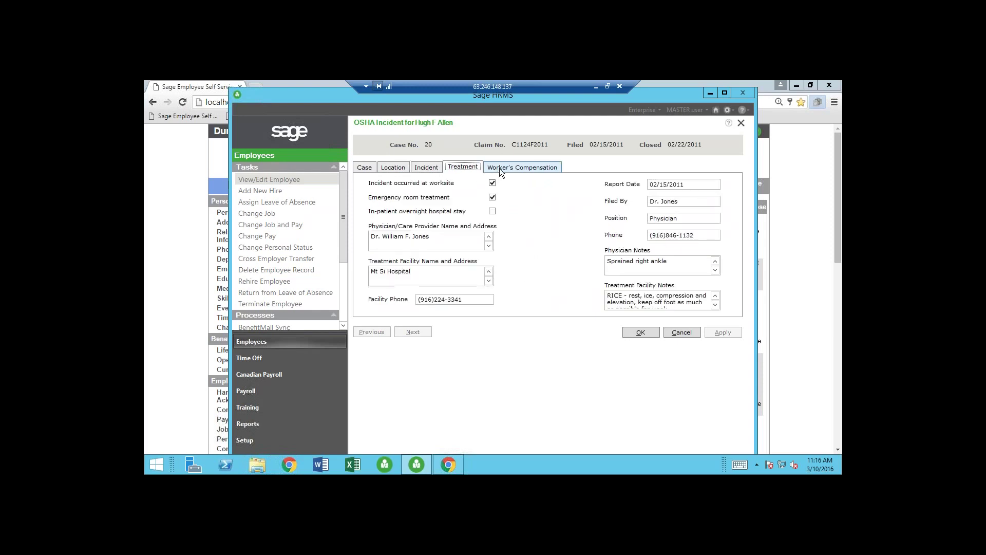
click(499, 168)
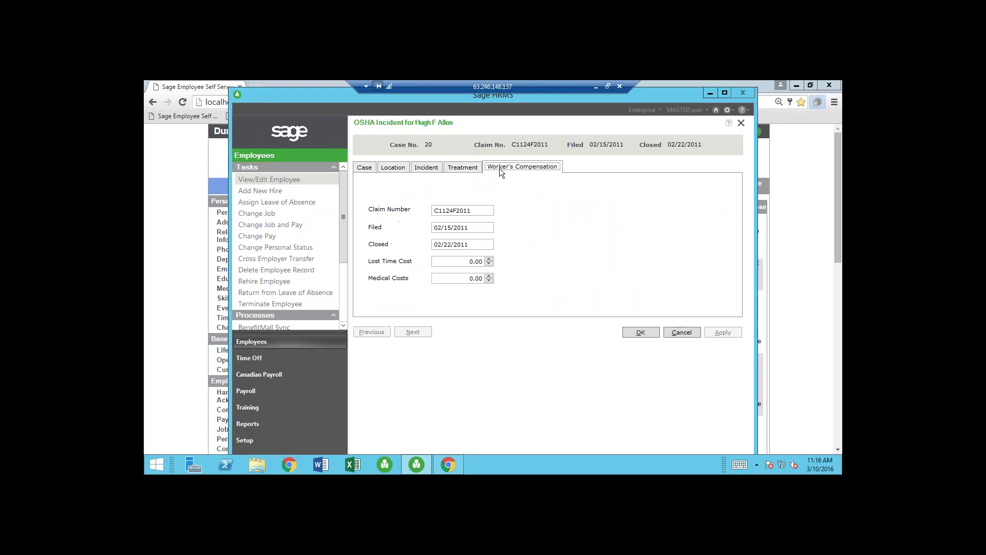
click(740, 123)
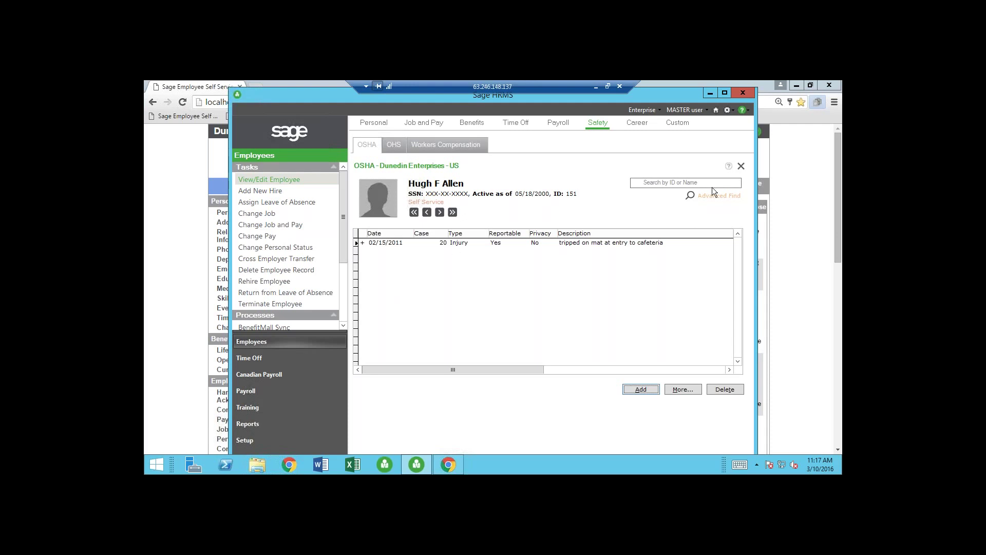
Step: Close the Safety page, reopen the employee, and show the Career and then the Custom sections
click(741, 167)
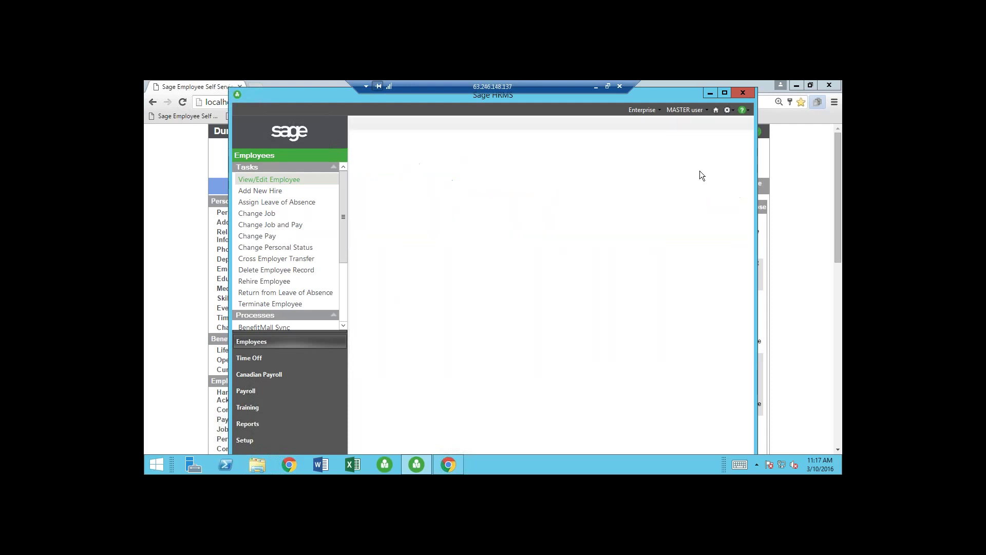
click(290, 179)
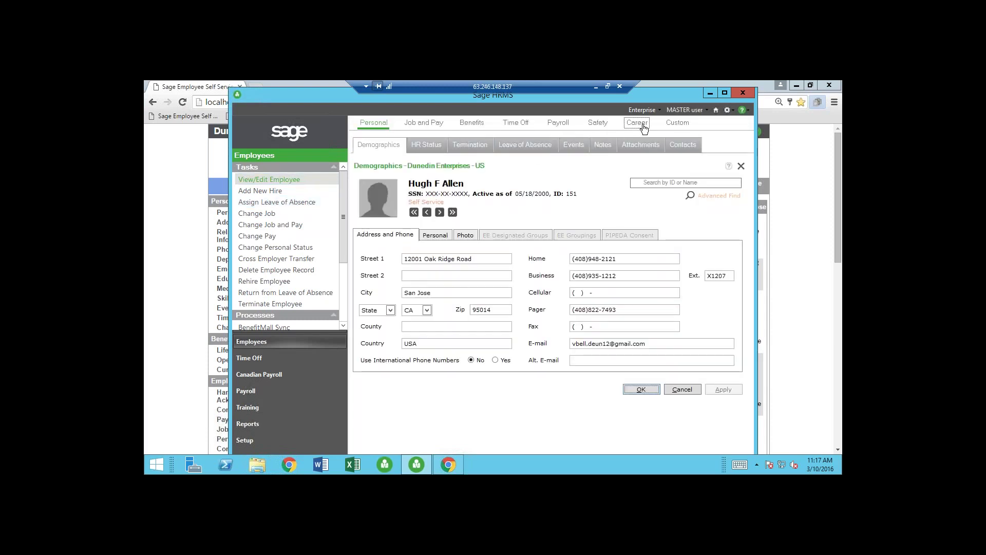
click(638, 126)
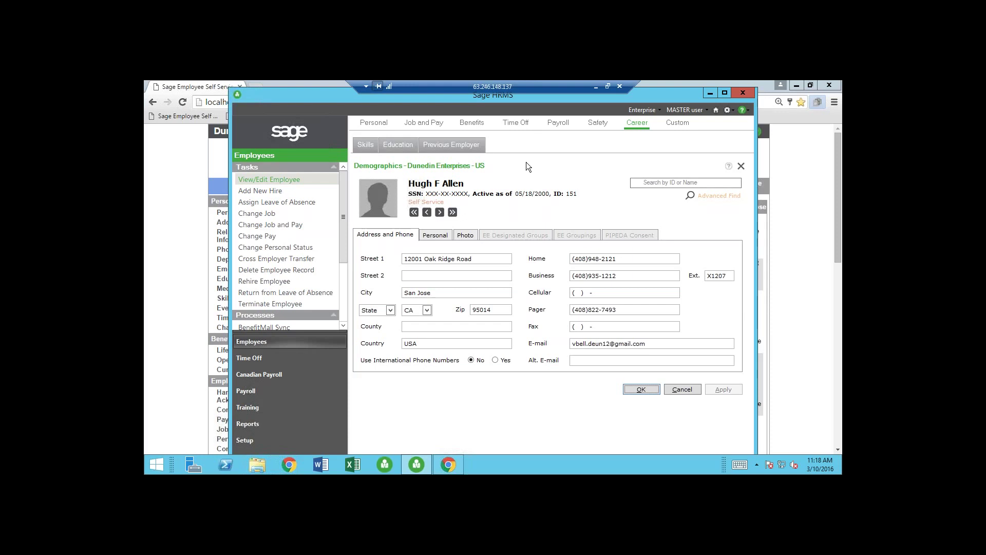
click(670, 127)
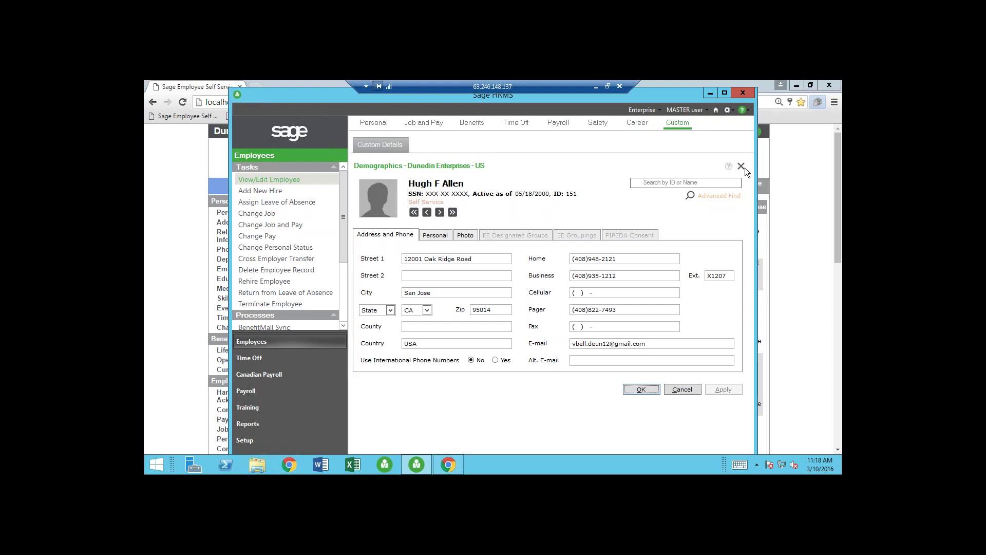
Step: Open the Company Property entry from the Custom Details list to see the cell phone record
click(398, 150)
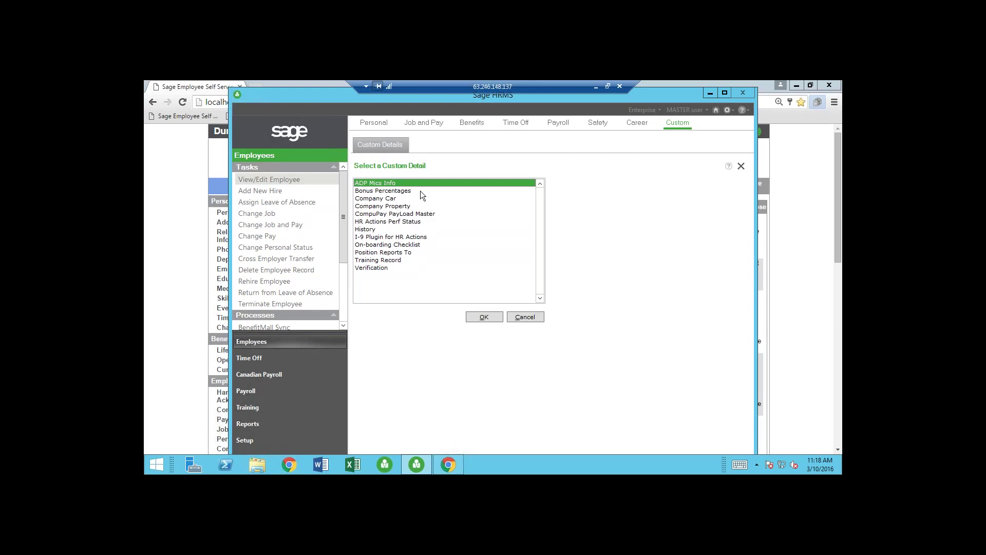
double_click(390, 208)
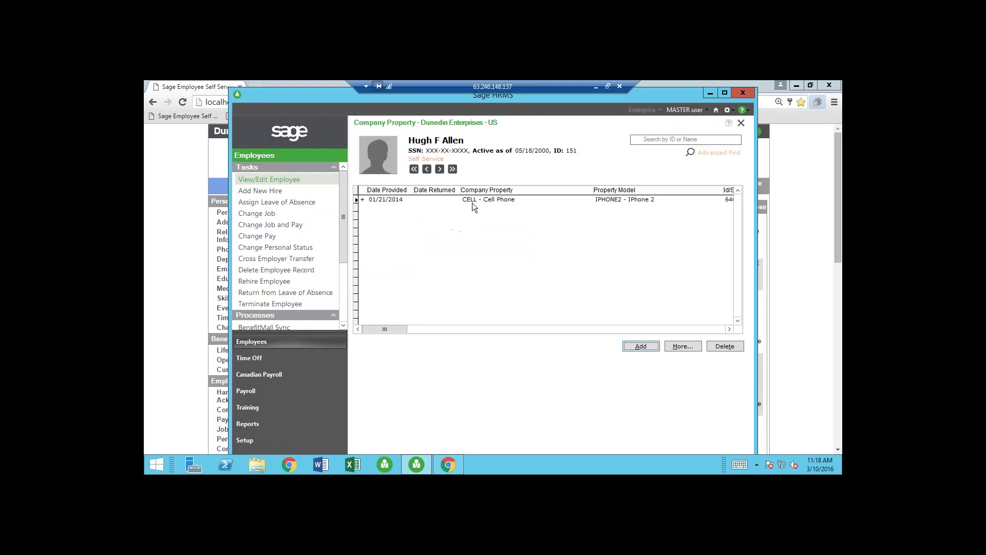
Step: Inspect the cell phone property record and its property type list, then close it unchanged
click(362, 201)
double_click(362, 201)
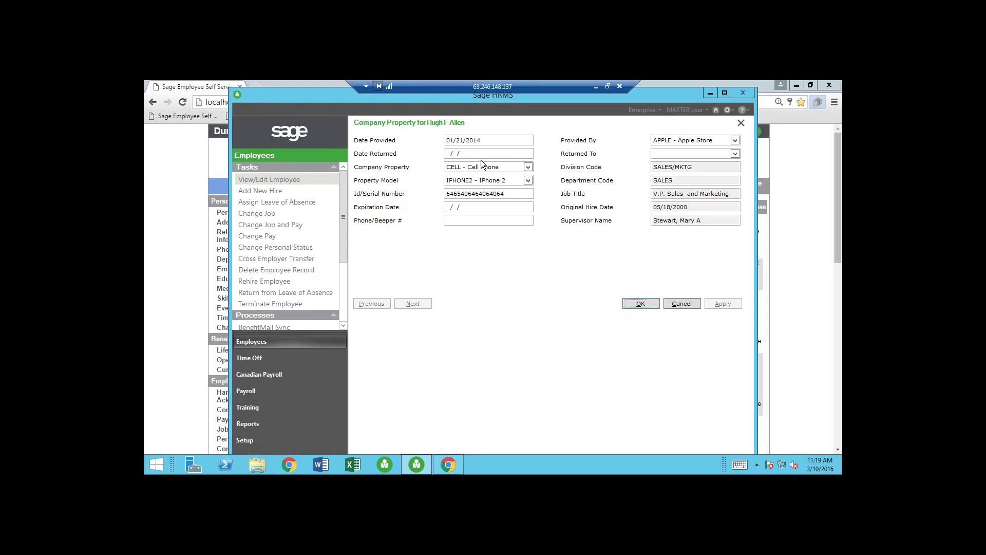
click(525, 167)
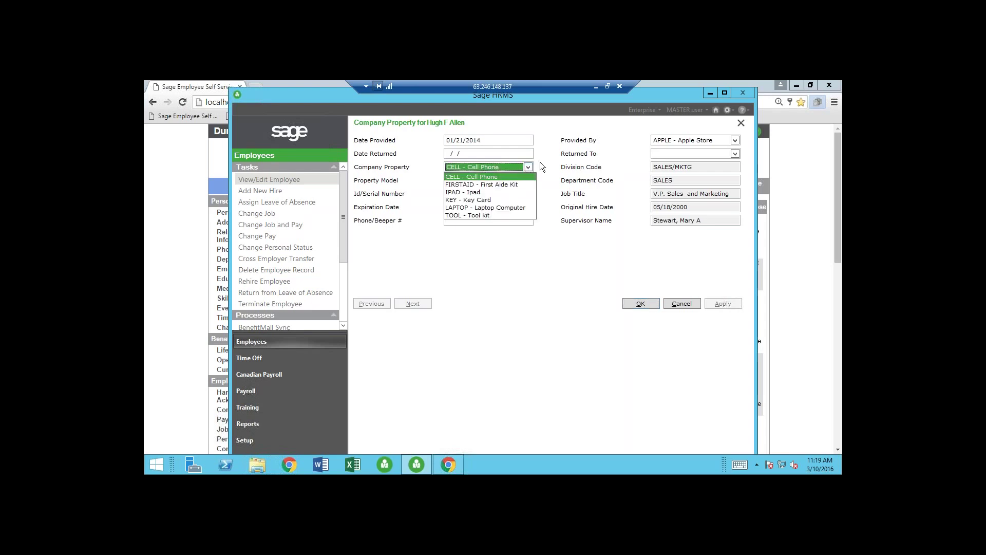
click(546, 160)
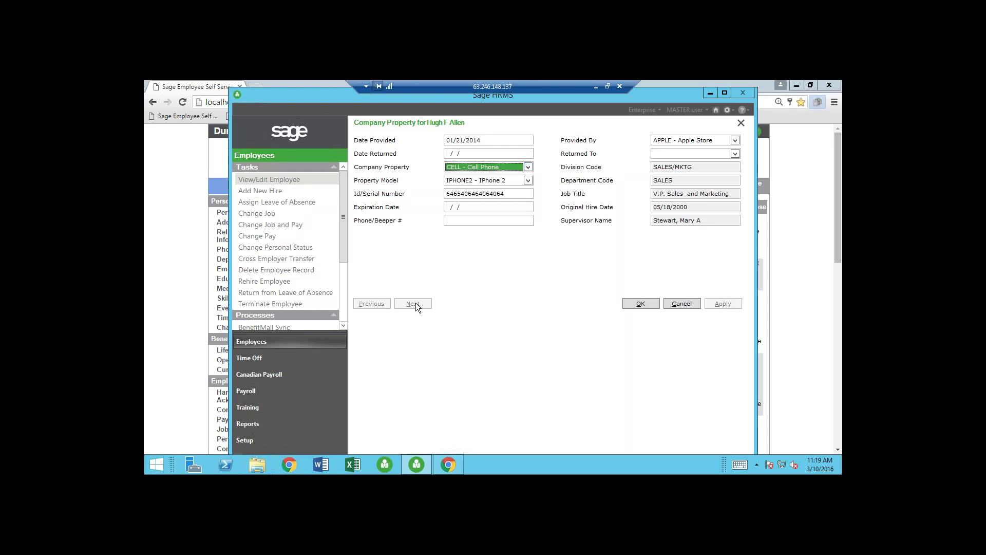
click(638, 303)
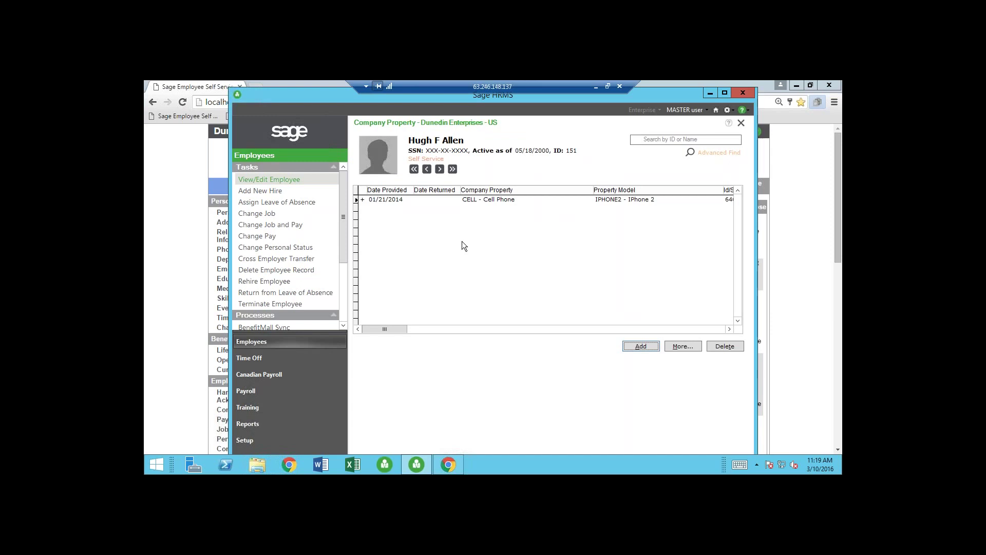
click(742, 124)
Step: Reopen the employee record, switch to its Custom section, and show the Custom Details list
click(289, 180)
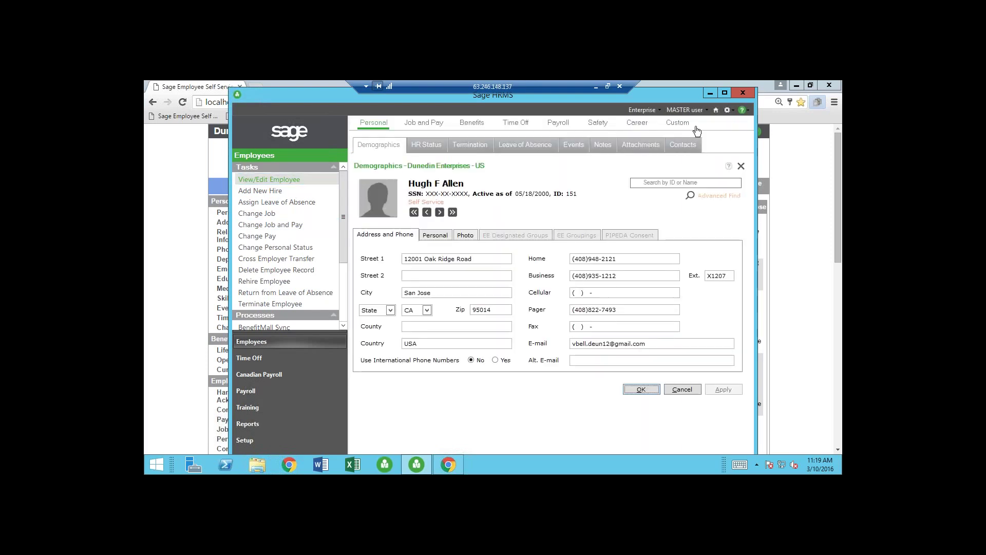
click(678, 125)
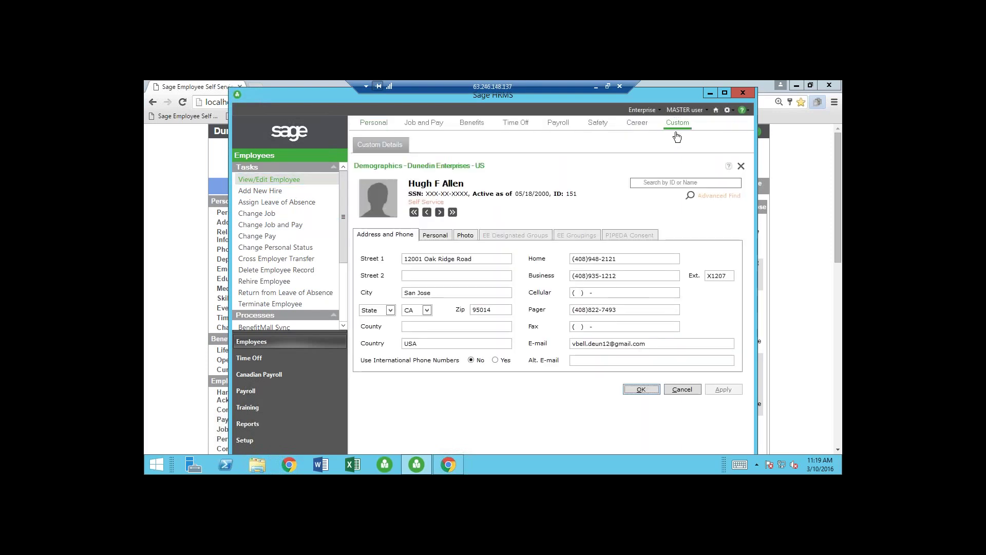
click(402, 151)
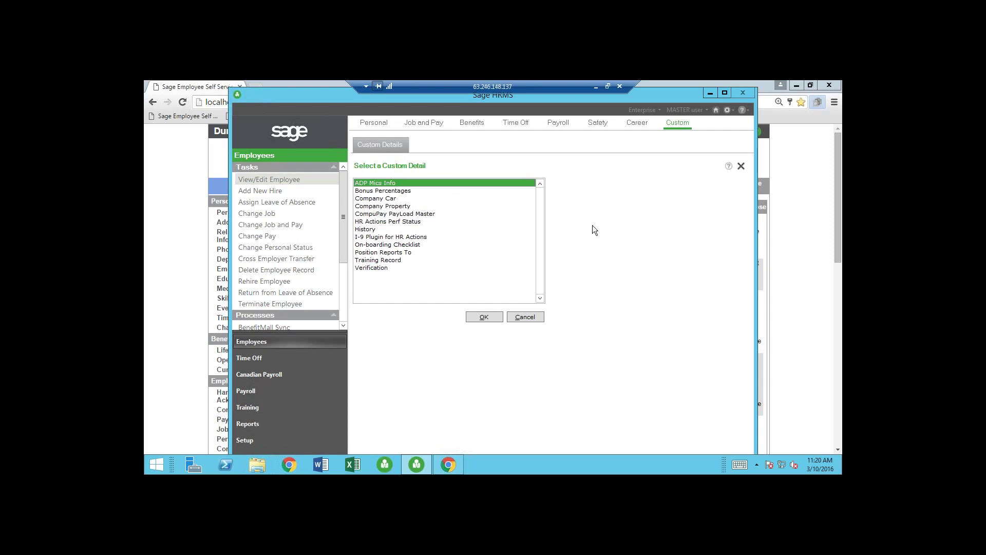
Step: Close the Select a Custom Detail panel along with the employee record
click(741, 165)
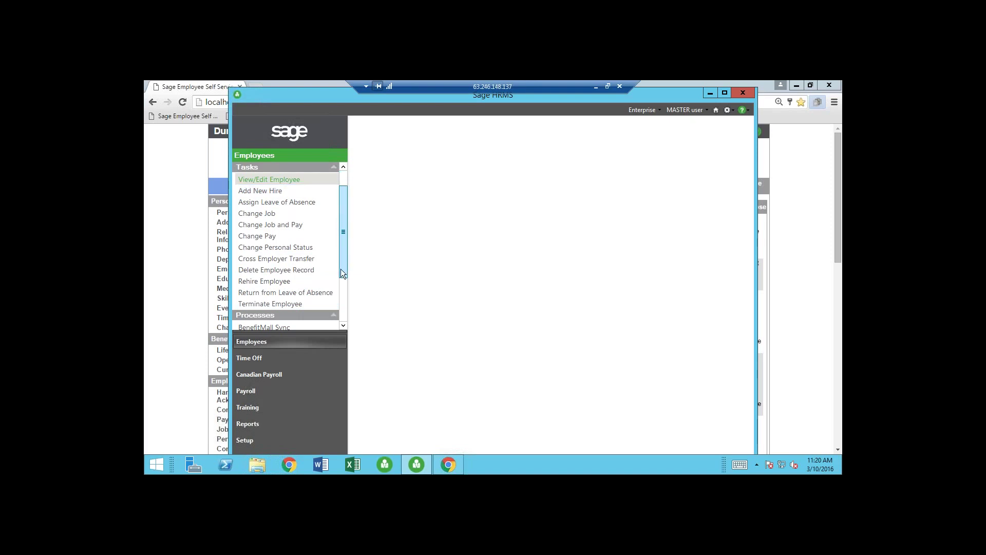
scroll(340, 270, down, 1)
scroll(308, 290, down, 1)
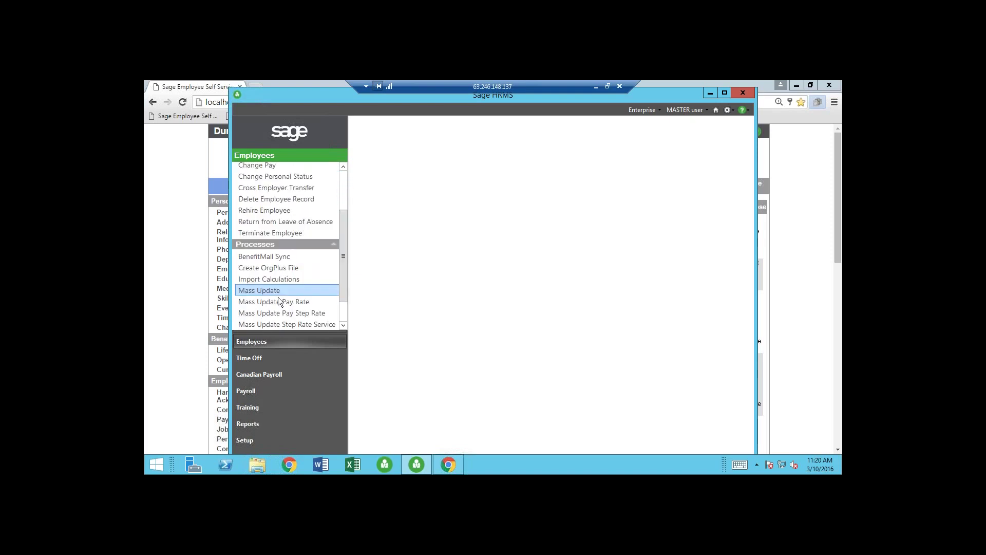
scroll(344, 260, down, 1)
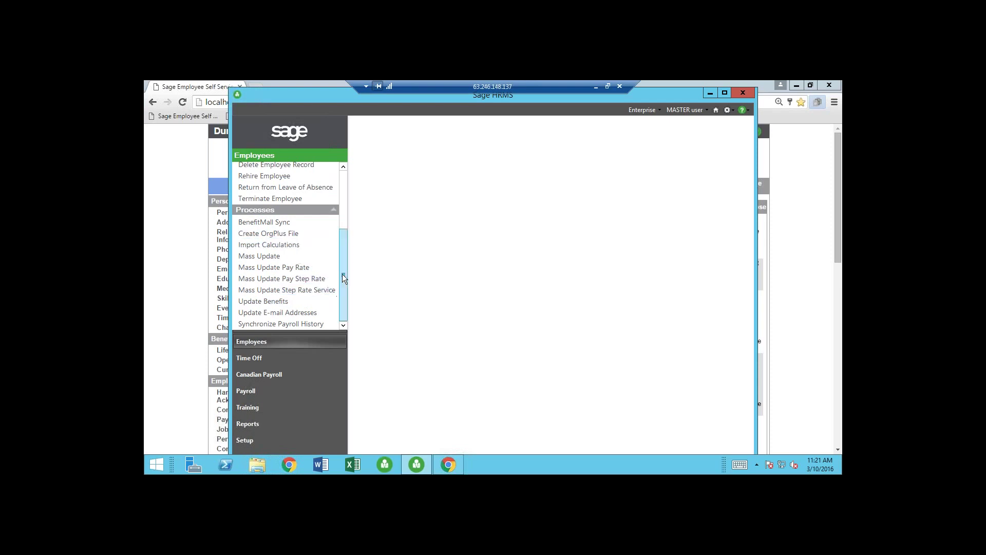
drag(343, 291, 340, 268)
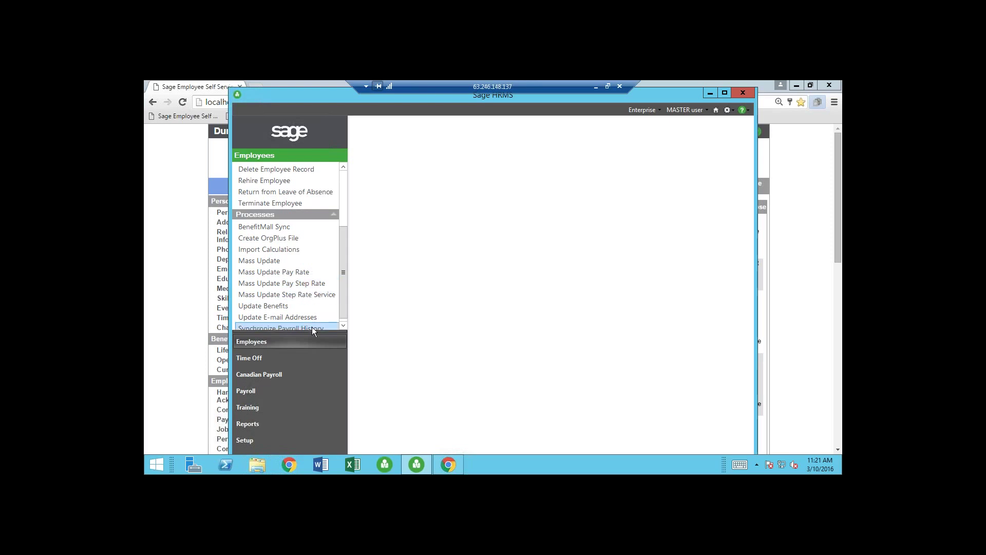
Step: In Time Off, start Assign Leave of Absence to bring up Employee Find
click(261, 358)
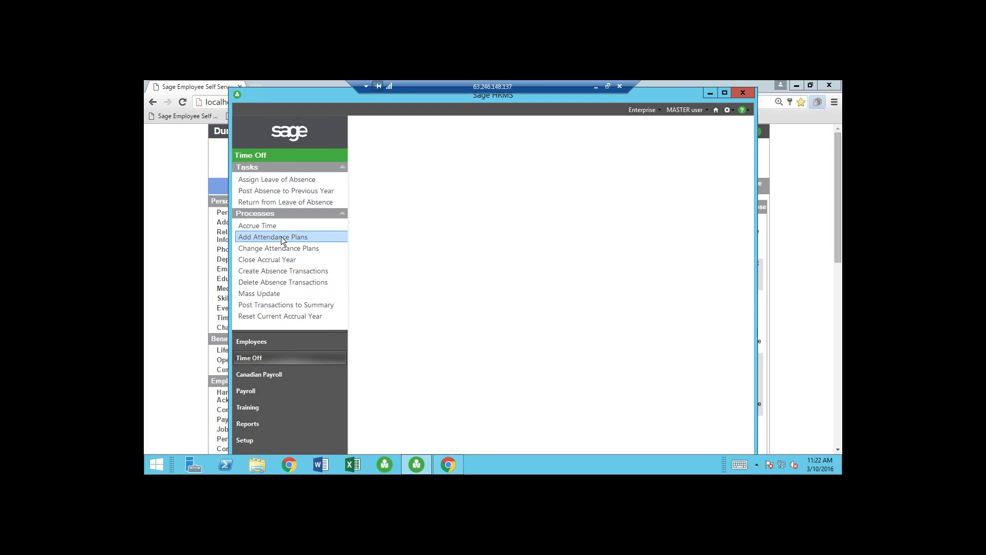
click(276, 179)
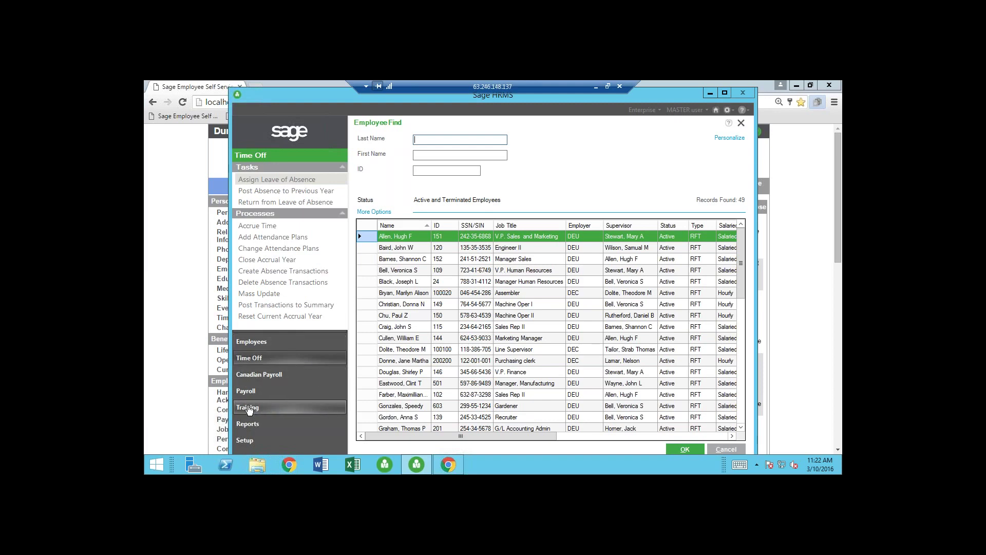
Step: Move through Training to the Reports module's employee report categories
click(248, 407)
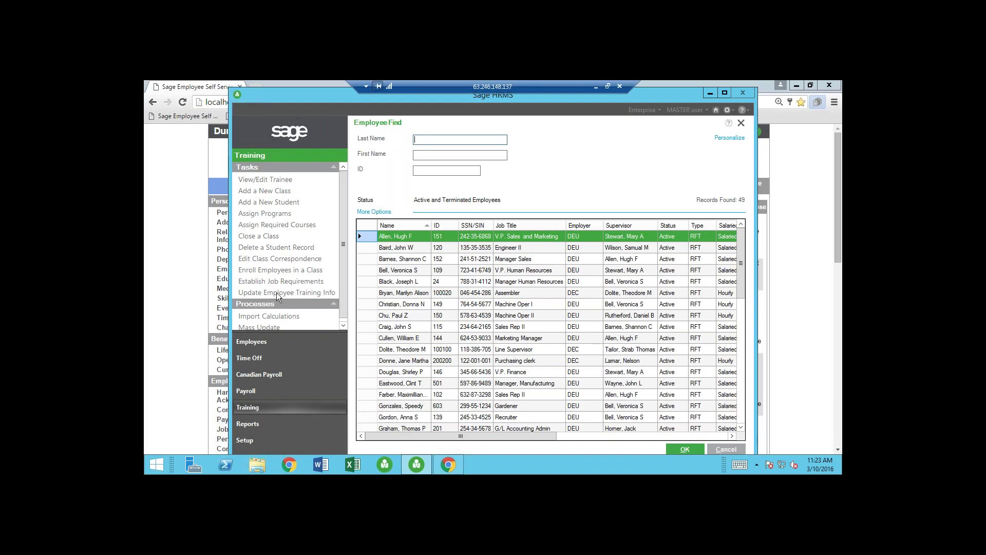
click(248, 424)
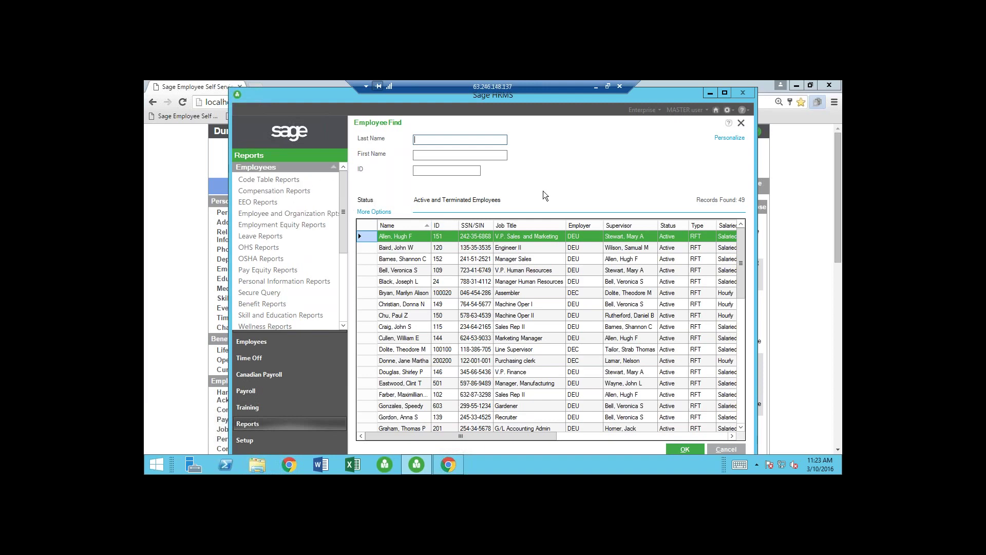
Step: Dismiss Employee Find and open EEO Reports from the Reports module
click(740, 124)
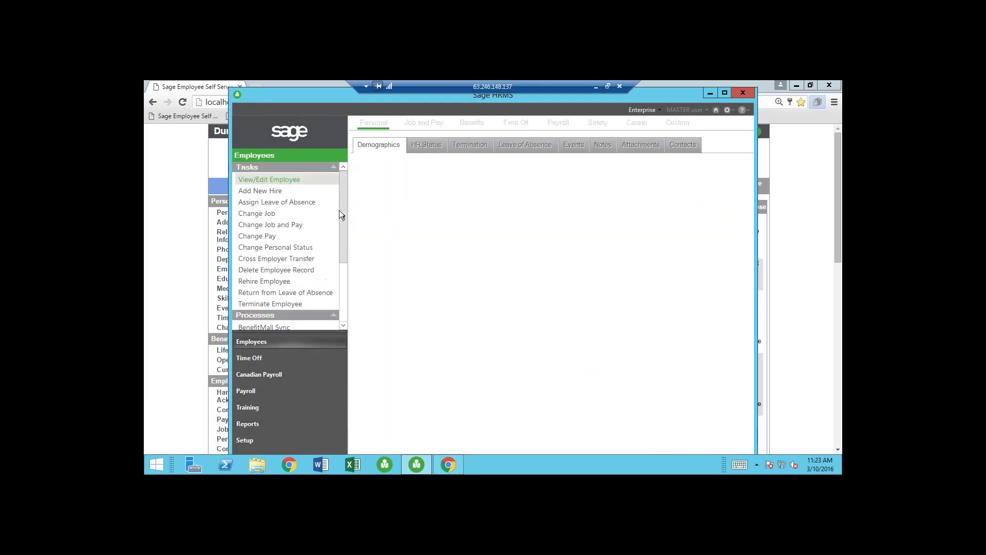
click(257, 424)
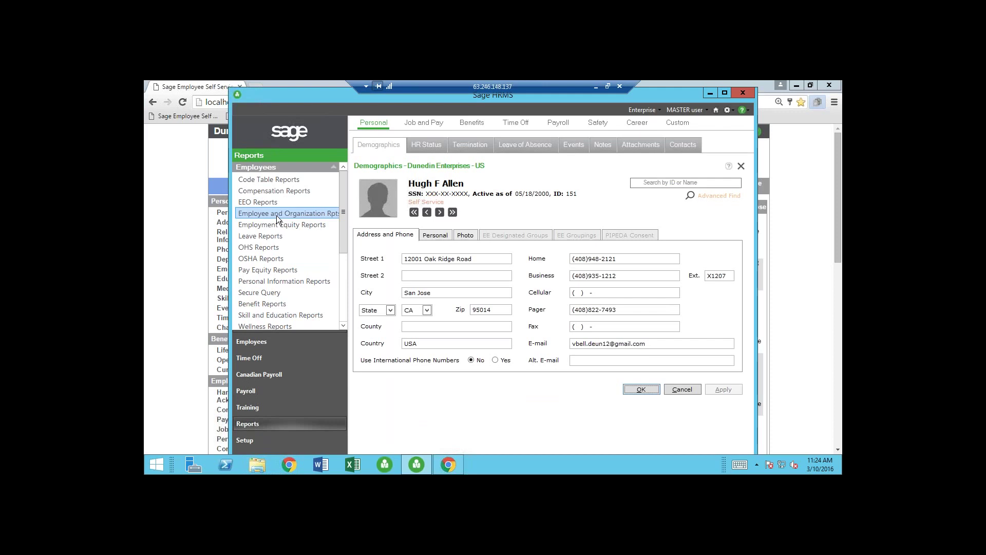
click(259, 200)
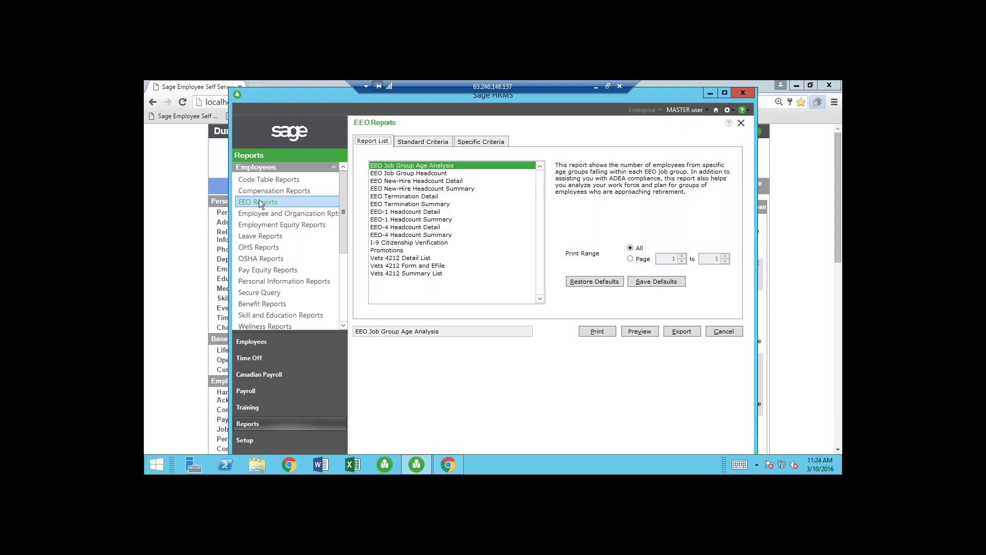
Step: Browse the criteria tabs, then select the EEO-1 Headcount Detail report in the Report List
click(405, 144)
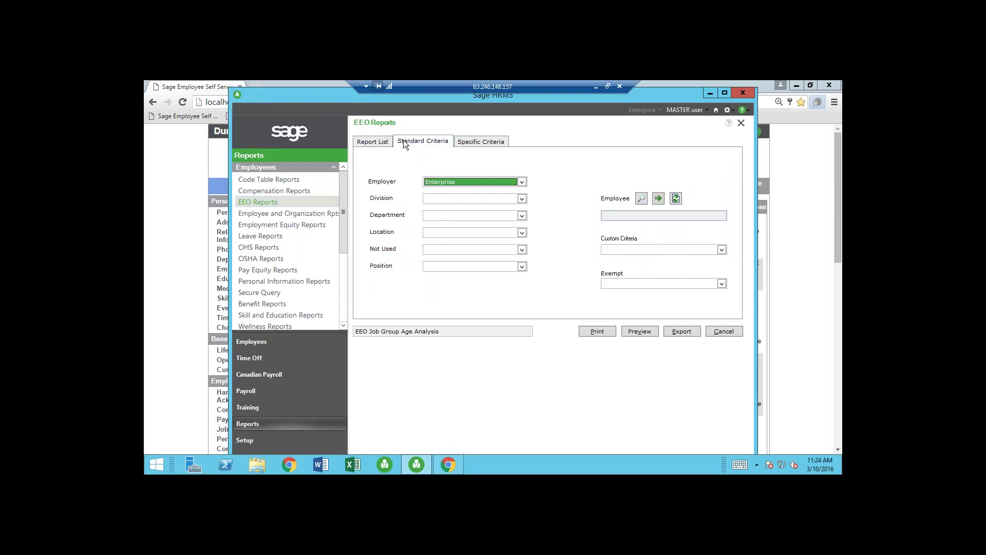
click(501, 144)
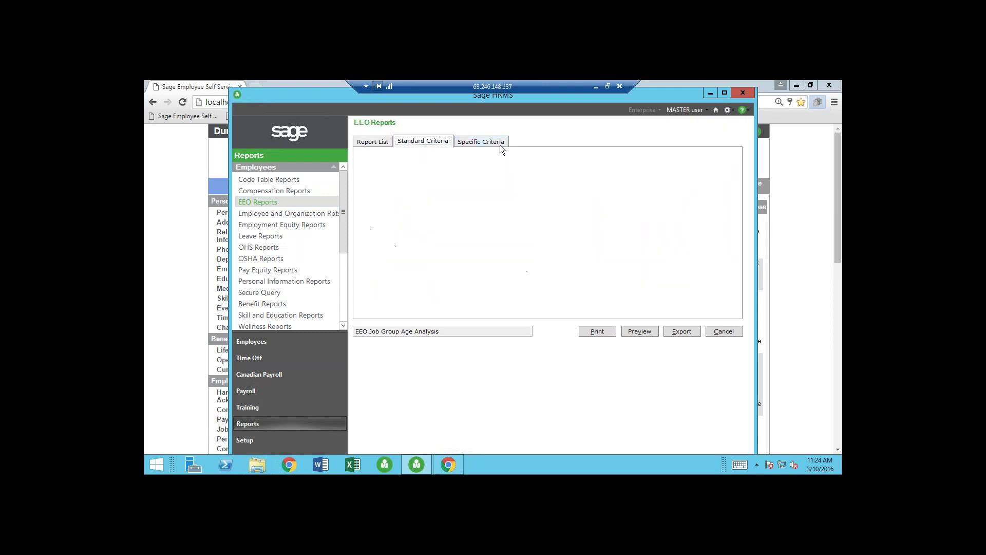
click(380, 148)
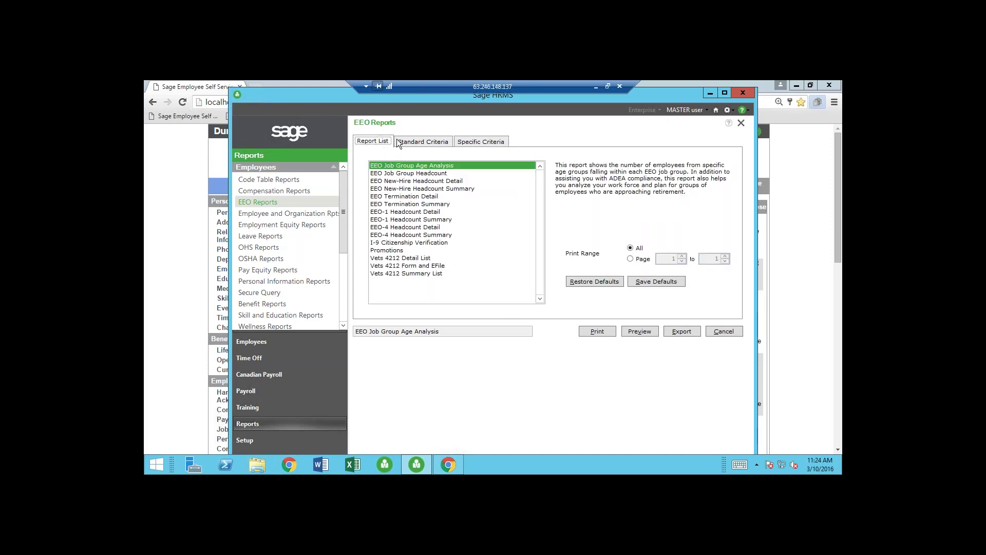
click(401, 212)
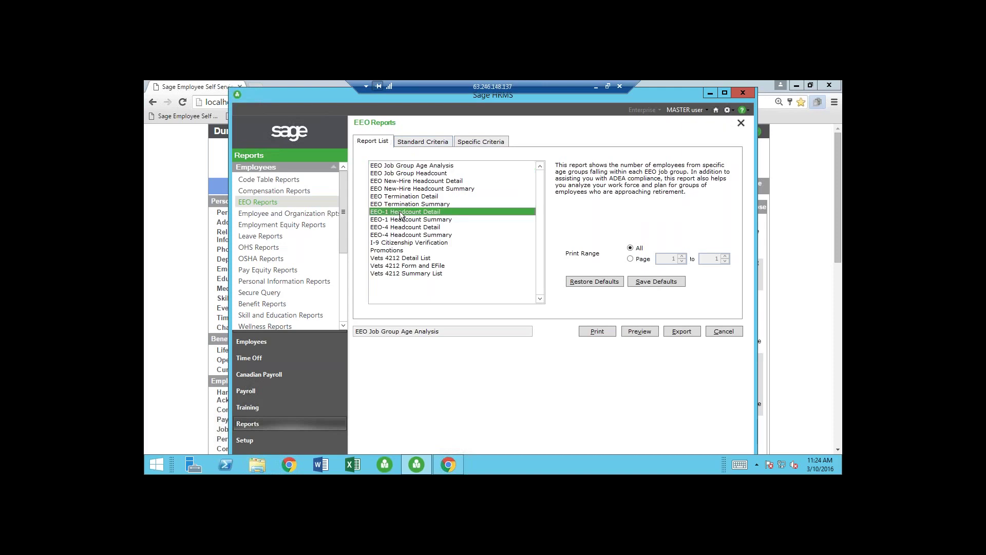
Step: Leave Employee Type blank and reset Division to blank so every division is included
click(413, 143)
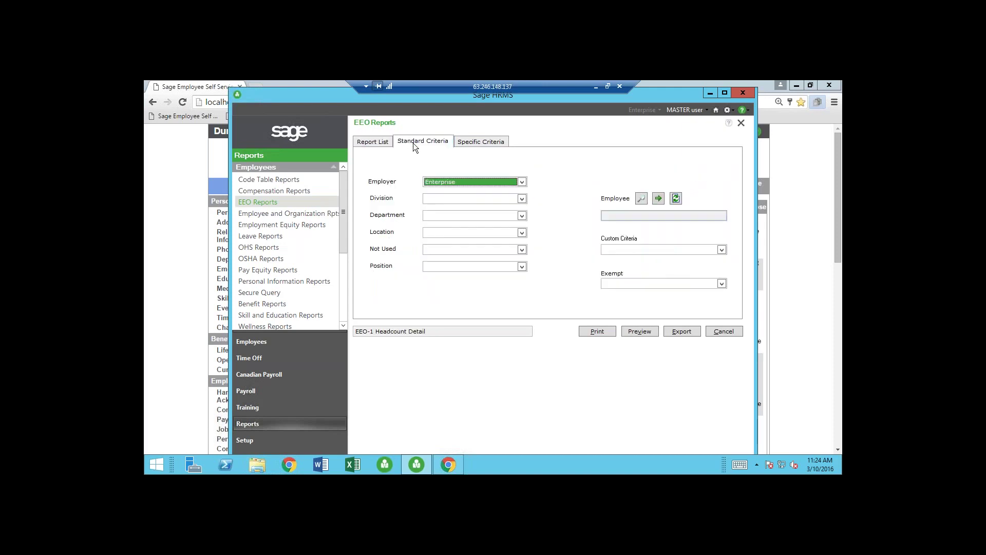
click(522, 199)
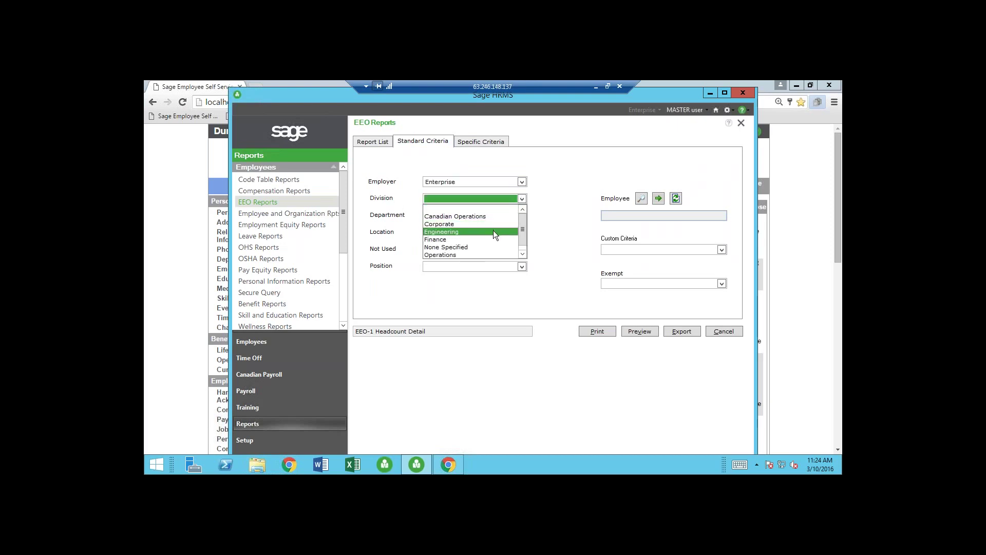
click(497, 231)
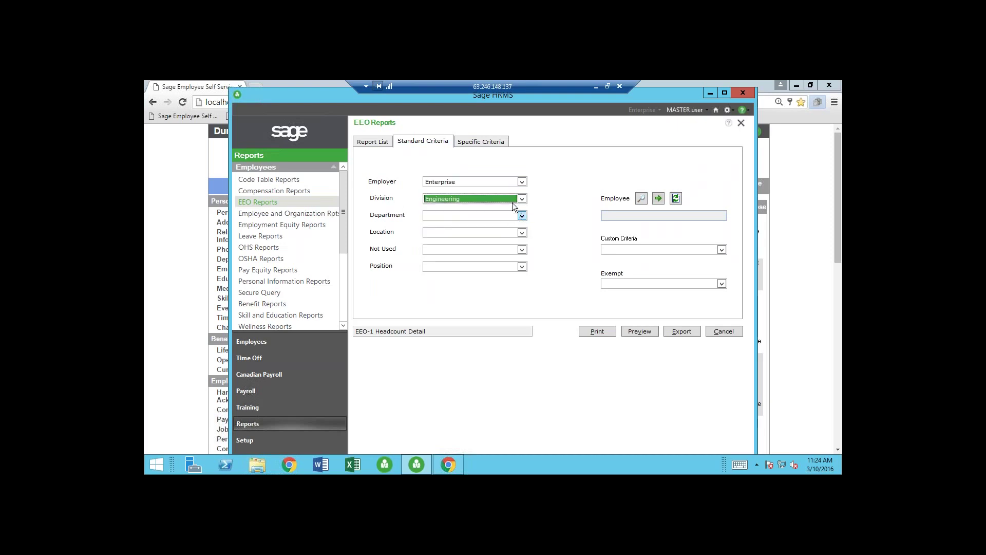
click(480, 141)
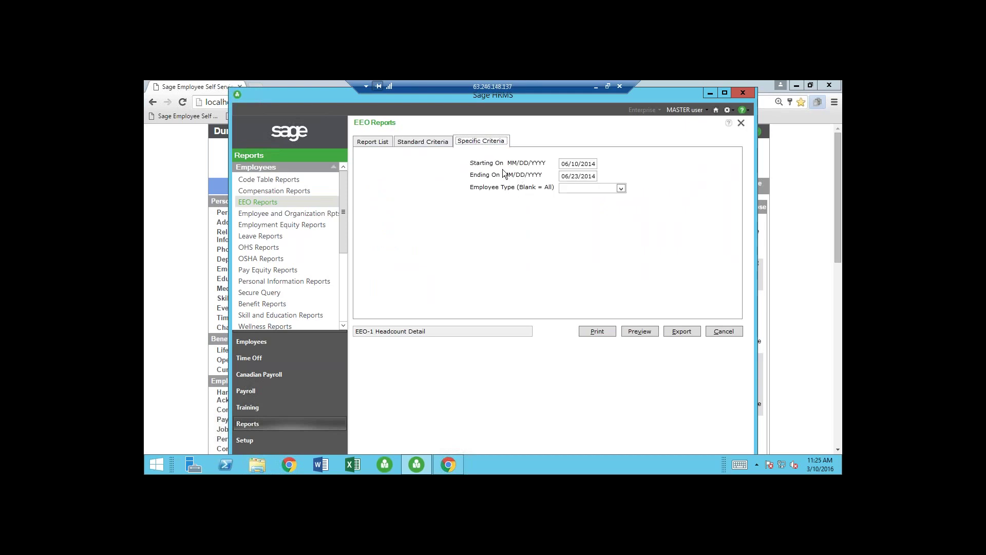
click(620, 189)
click(663, 196)
click(441, 142)
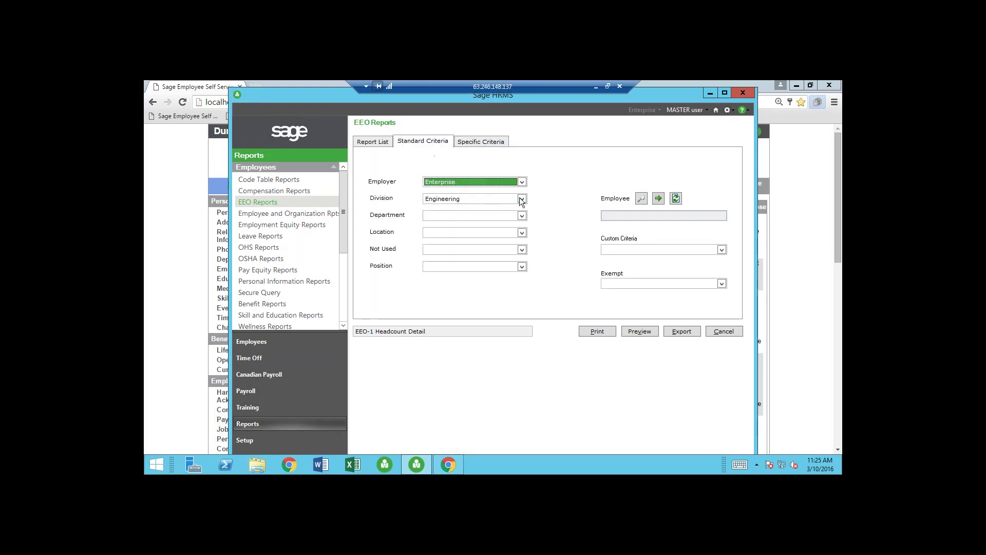
click(522, 199)
scroll(524, 215, up, 1)
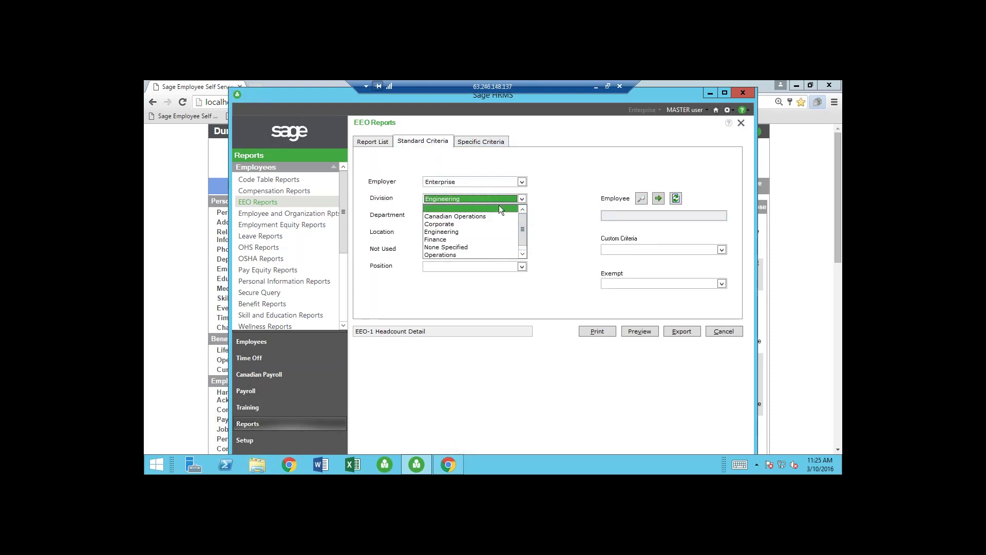
click(498, 208)
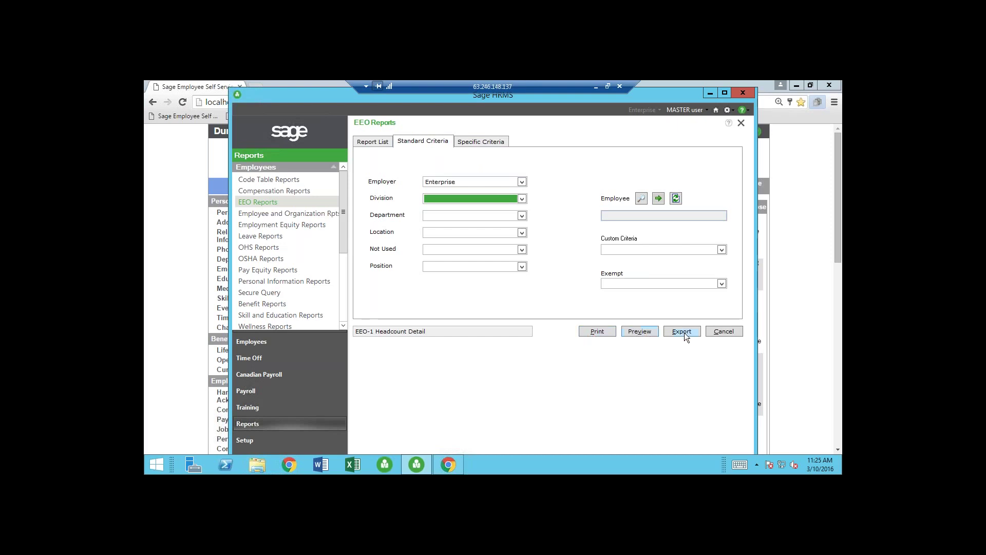
Step: Preview the EEO-1 Headcount Detail report full-screen, scroll through it, and close the preview
click(644, 334)
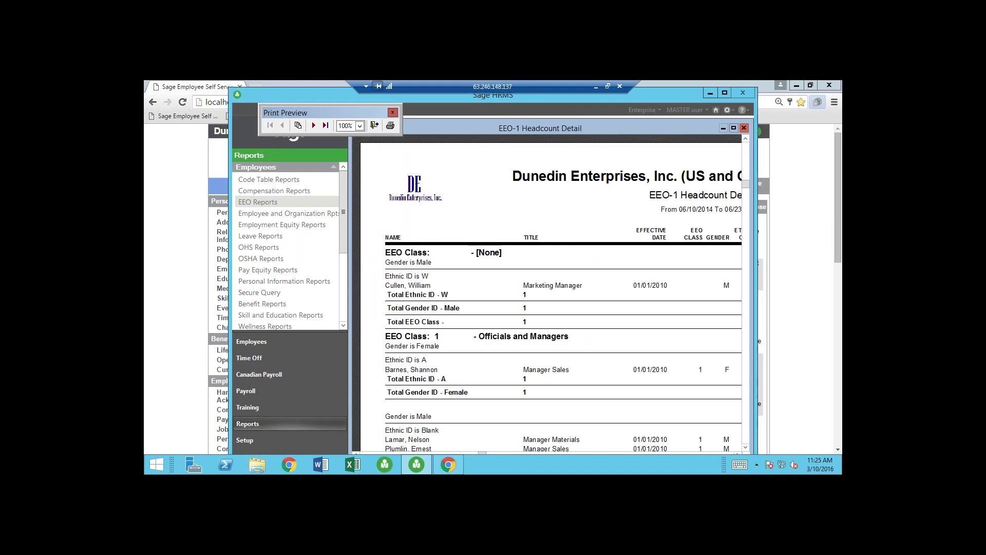
click(724, 95)
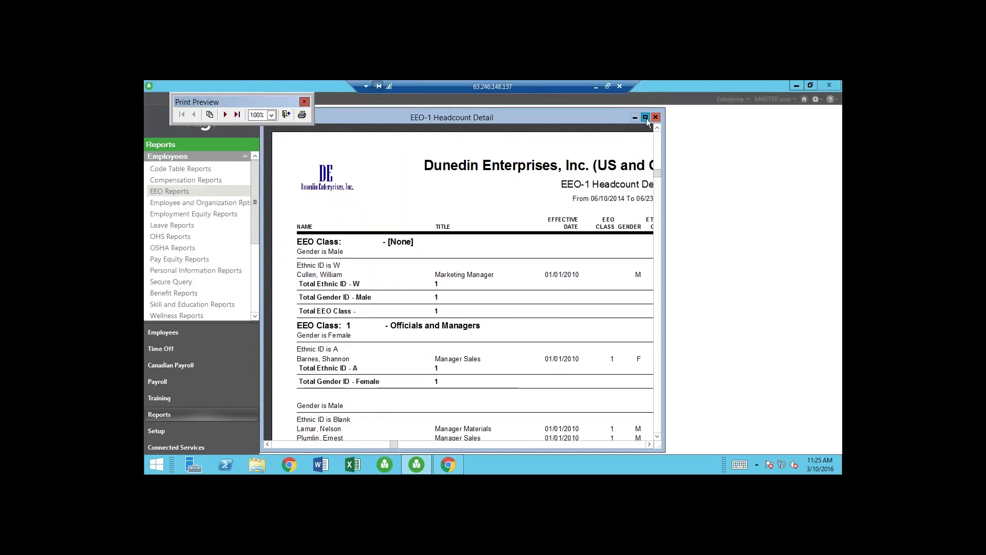
click(645, 116)
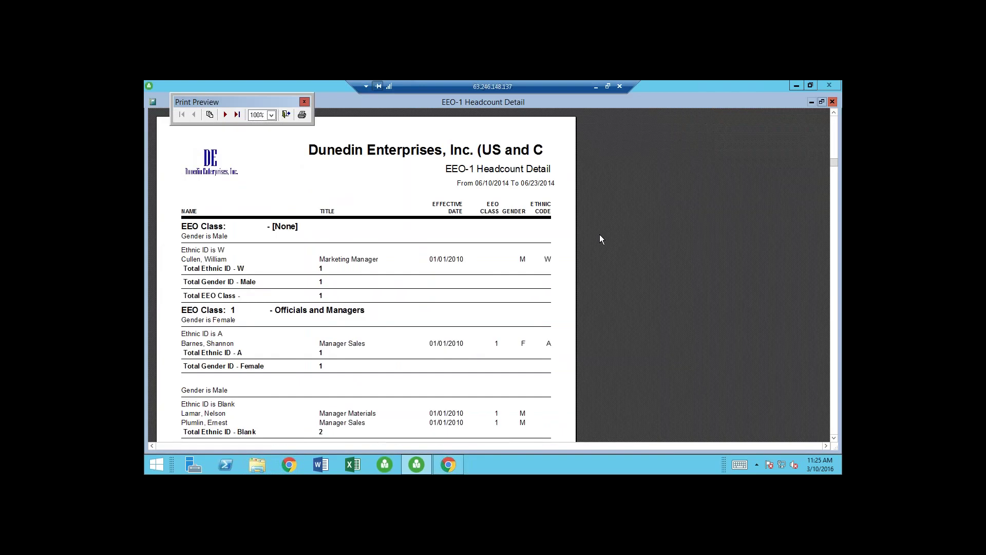
scroll(599, 239, down, 1)
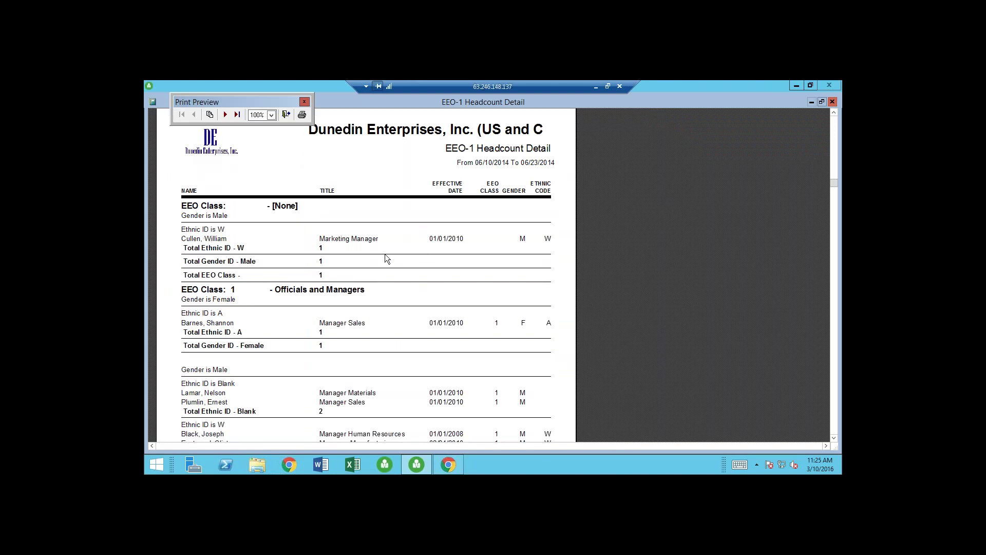
scroll(384, 260, down, 1)
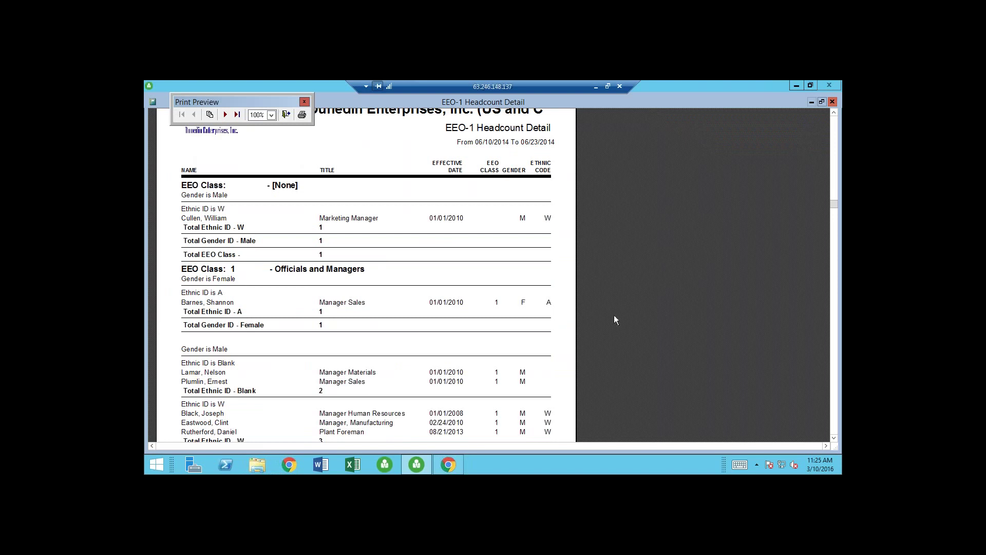
scroll(615, 320, down, 1)
scroll(615, 320, up, 2)
scroll(615, 316, up, 1)
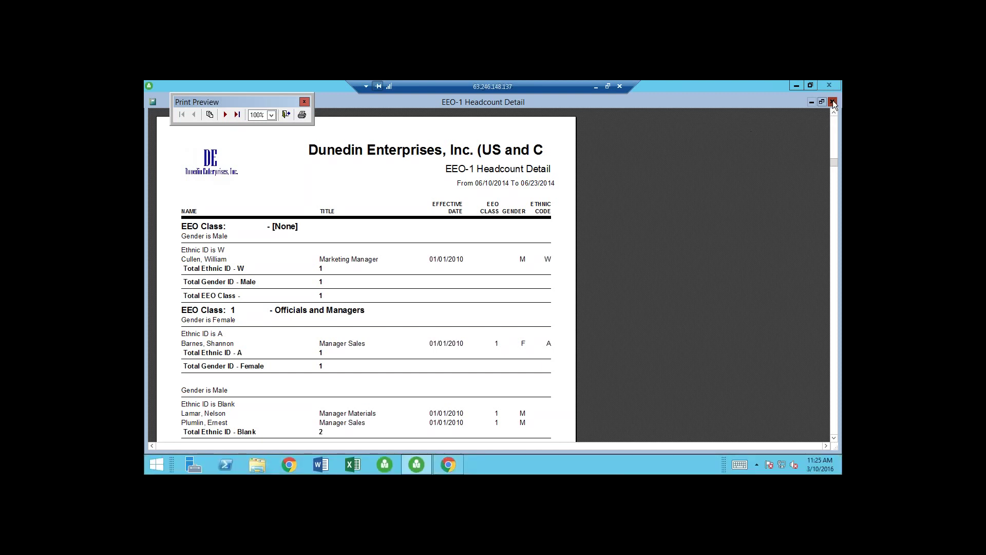
click(830, 102)
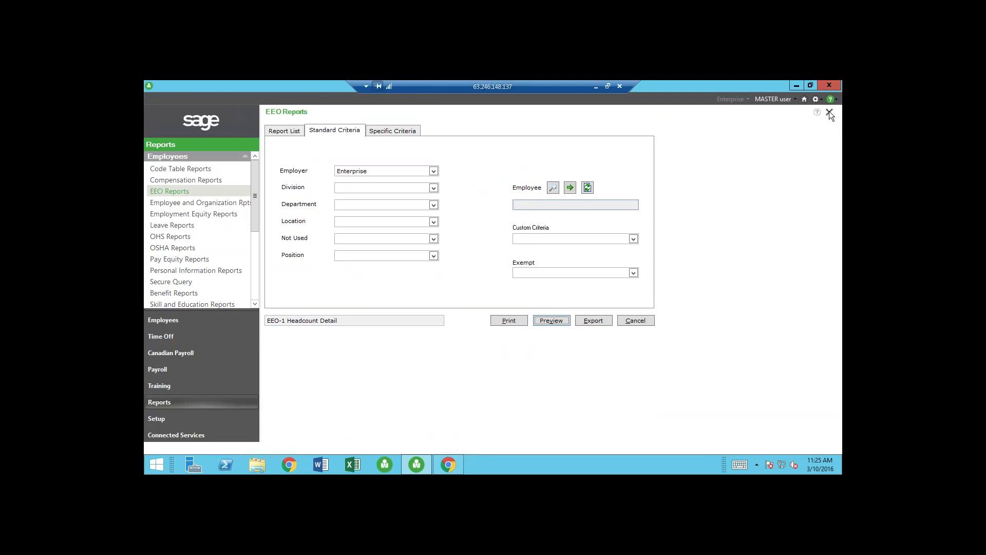
Step: Return to the EEO Report List, then open Employee and Organization Rpts
click(298, 131)
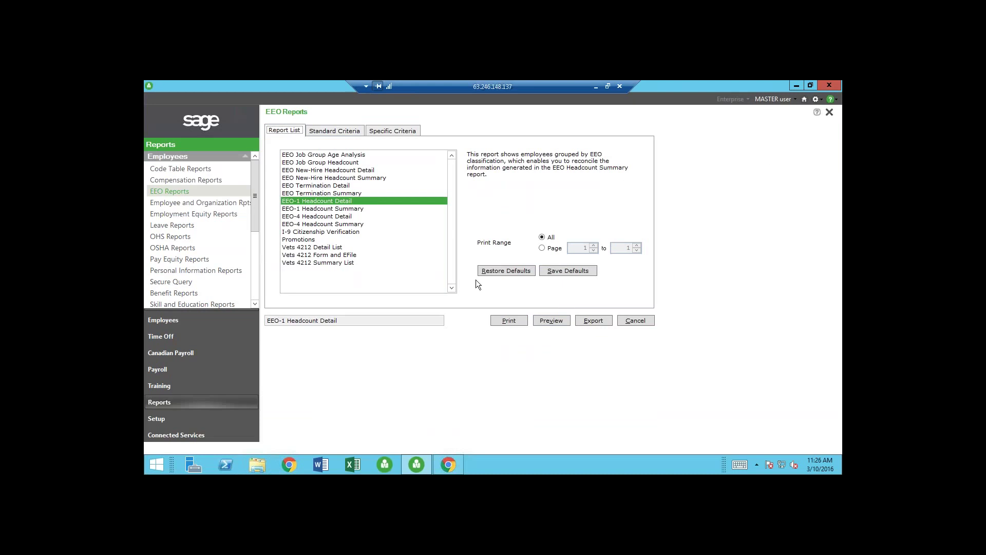
click(188, 202)
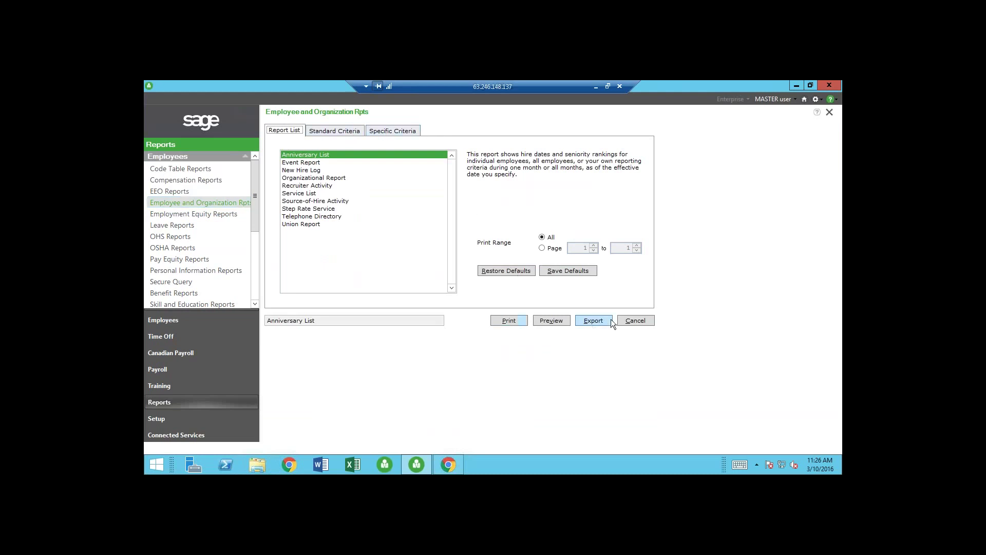
Step: View the Leave reports, then bring up the OSHA reports list from Accident Analysis to Workers Comp
click(189, 228)
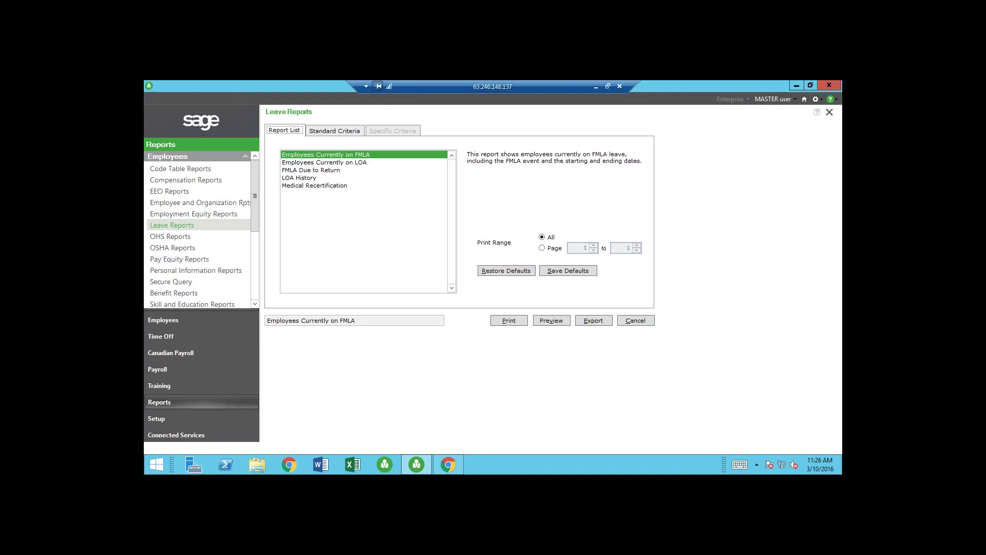
click(174, 248)
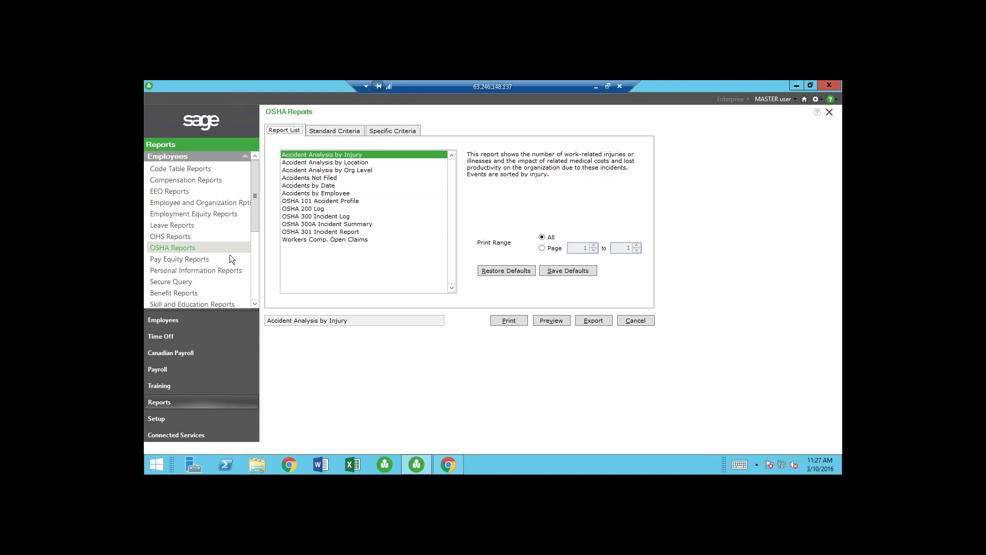
Step: Open the Personal Information reports, then the Benefit reports list from Beneficiary List onward
click(216, 270)
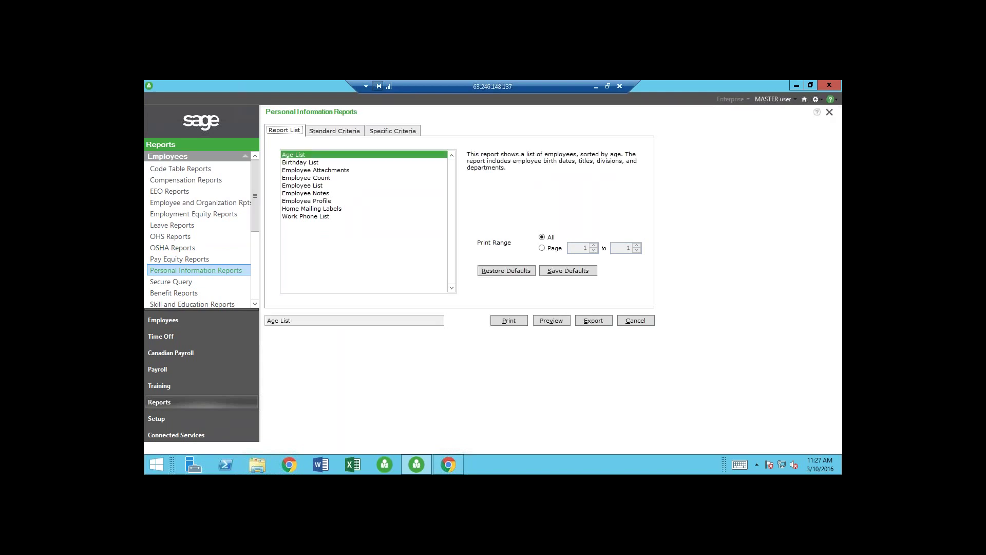
drag(254, 217, 264, 240)
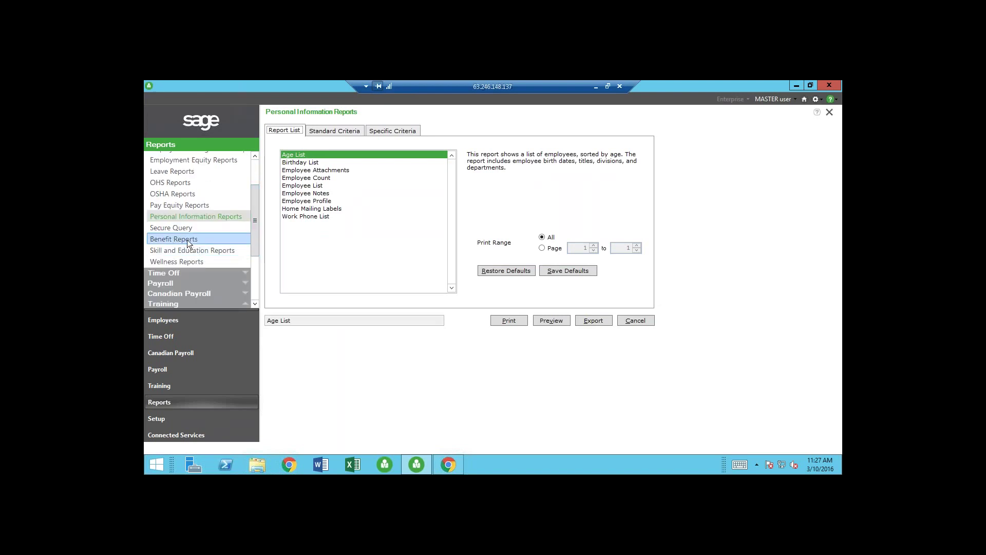
click(195, 238)
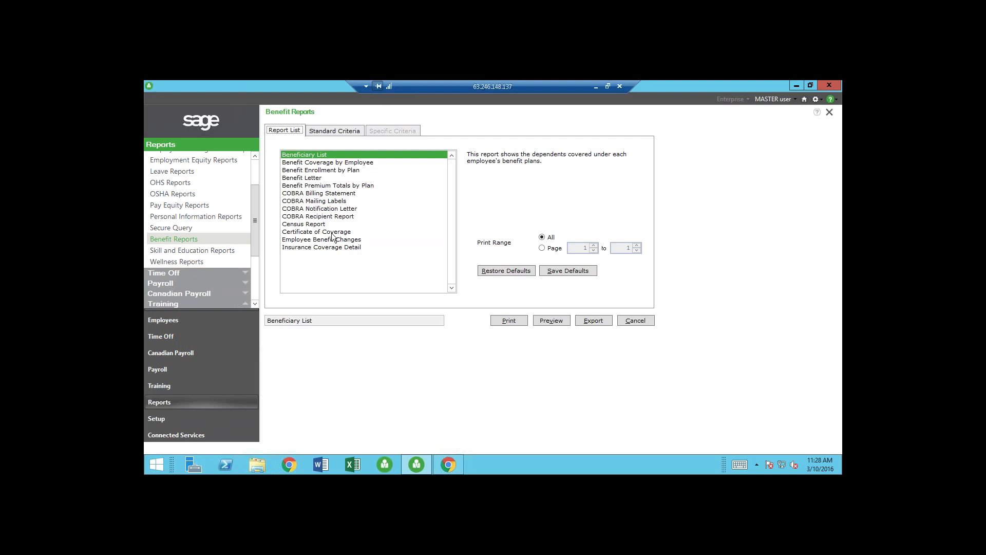
Step: Select Benefit Letter, review its Specific Criteria tab, and preview the letter
click(301, 179)
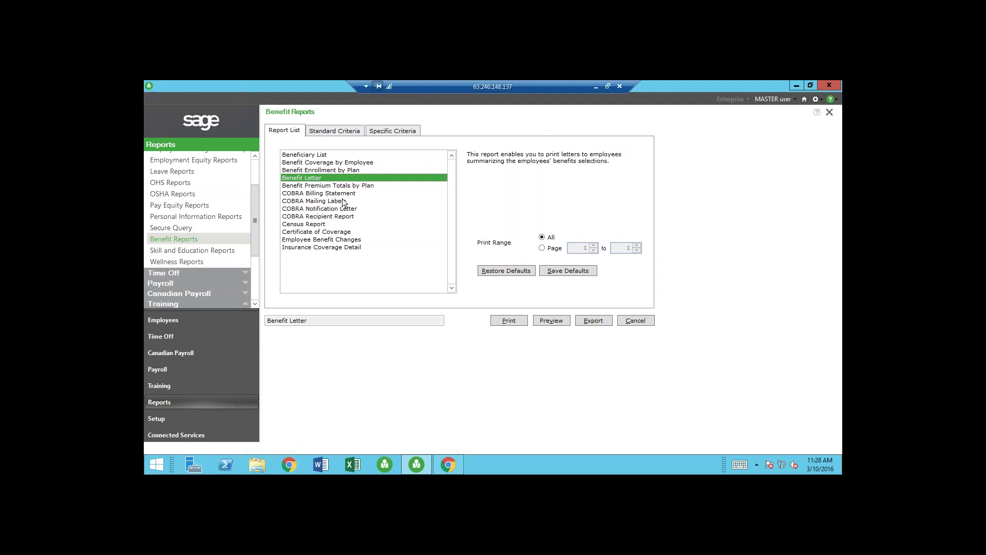
click(393, 131)
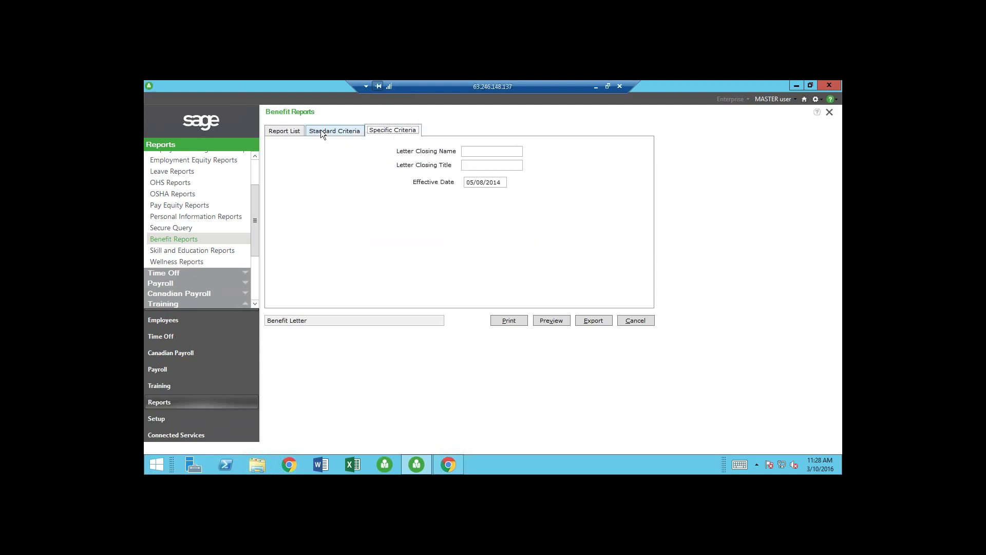
click(297, 131)
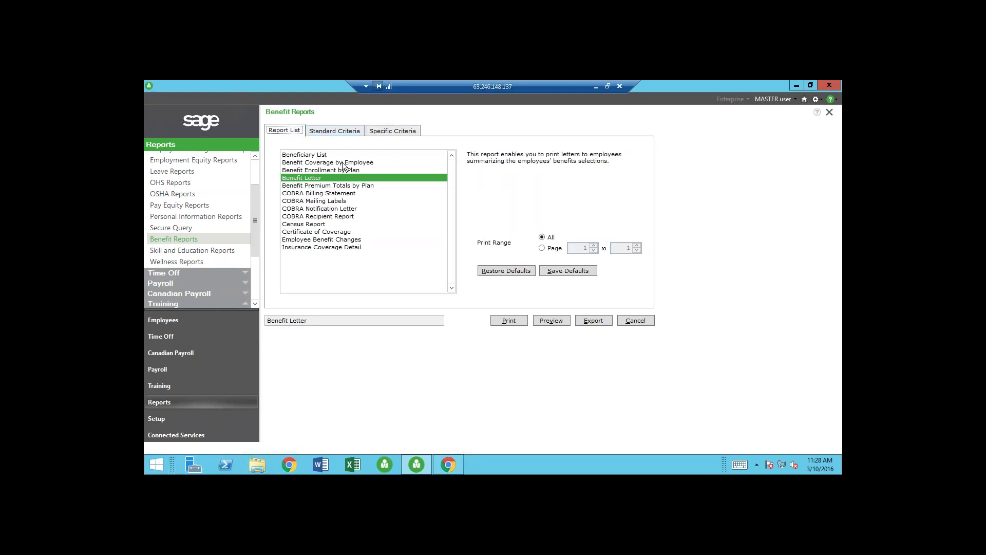
click(550, 322)
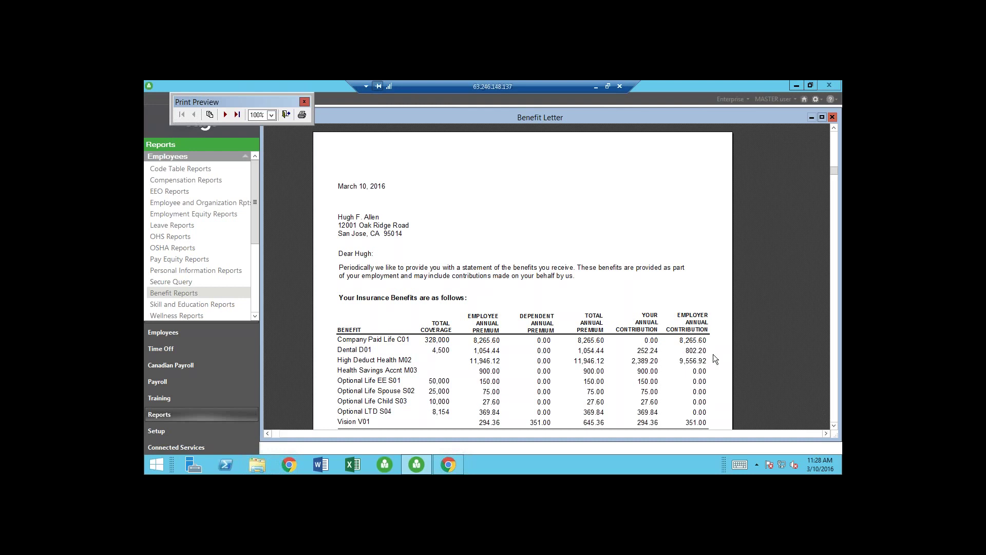
Step: Scroll the Benefit Letter past the insurance totals and 401k savings rows to its end
click(834, 425)
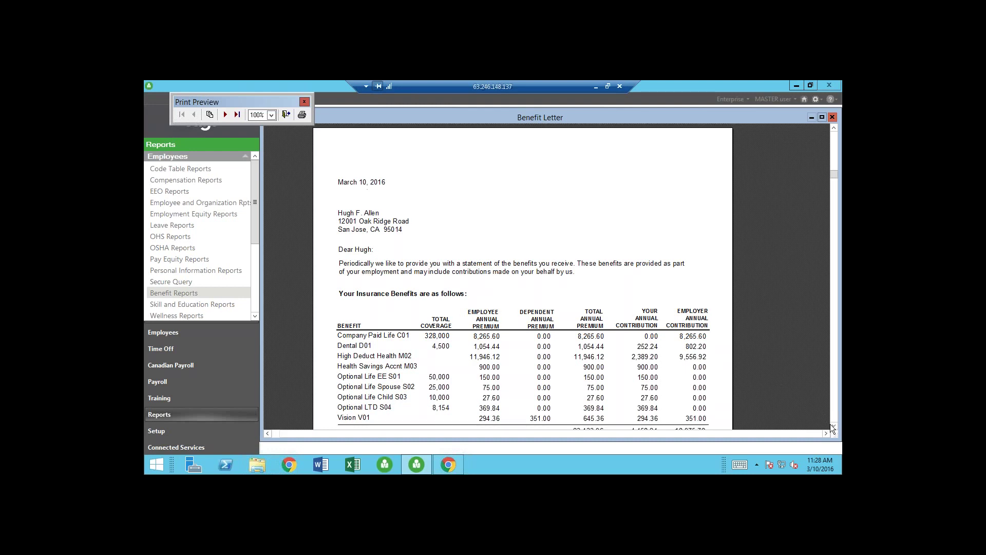
click(834, 425)
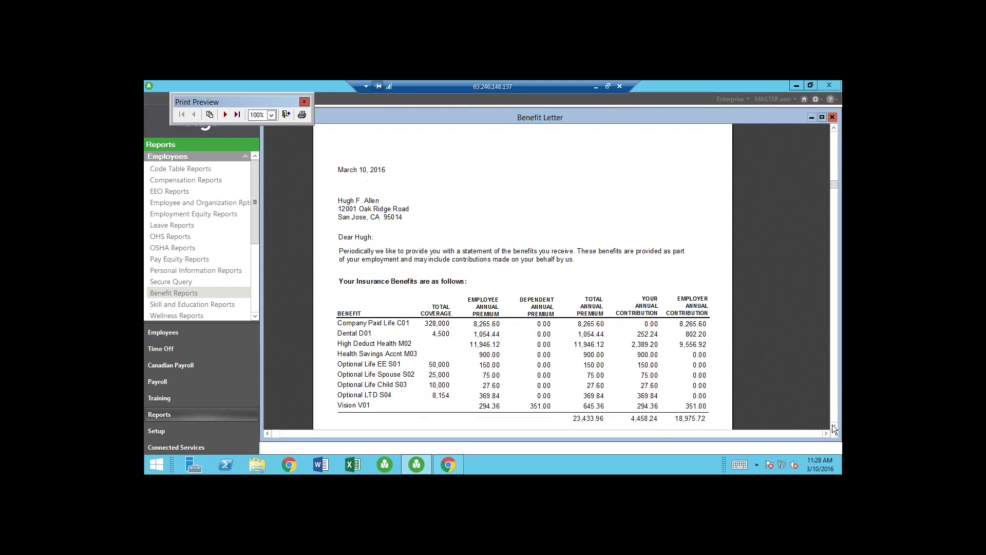
click(833, 426)
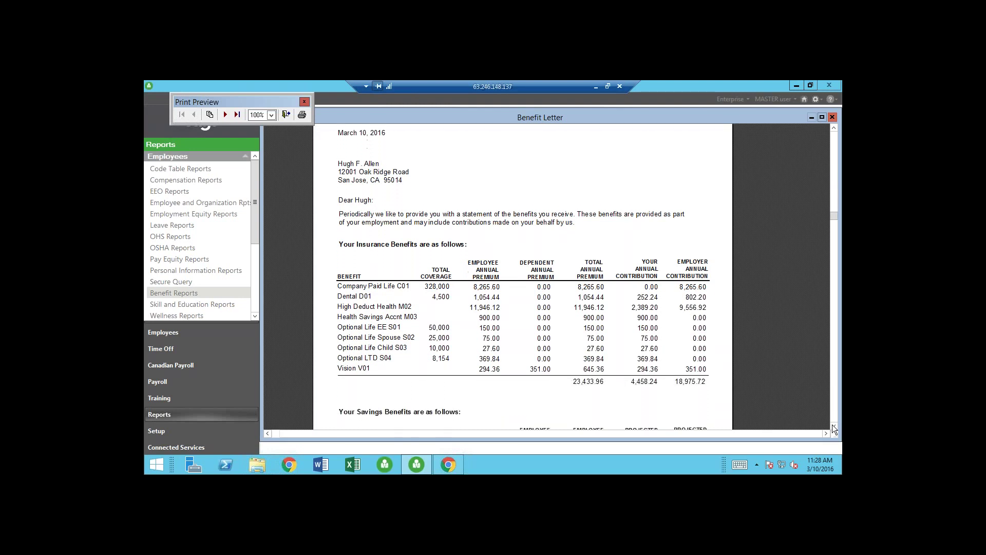
click(832, 425)
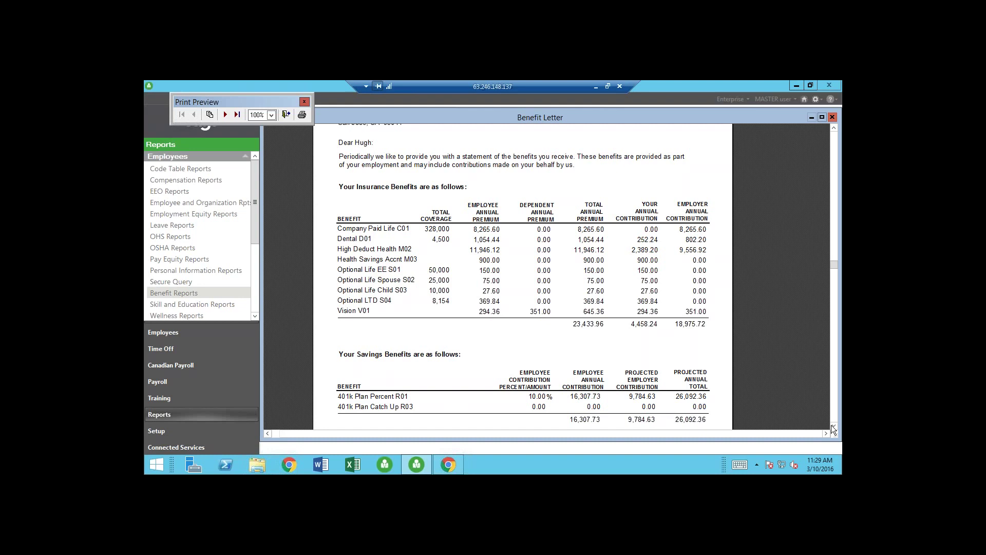
click(831, 425)
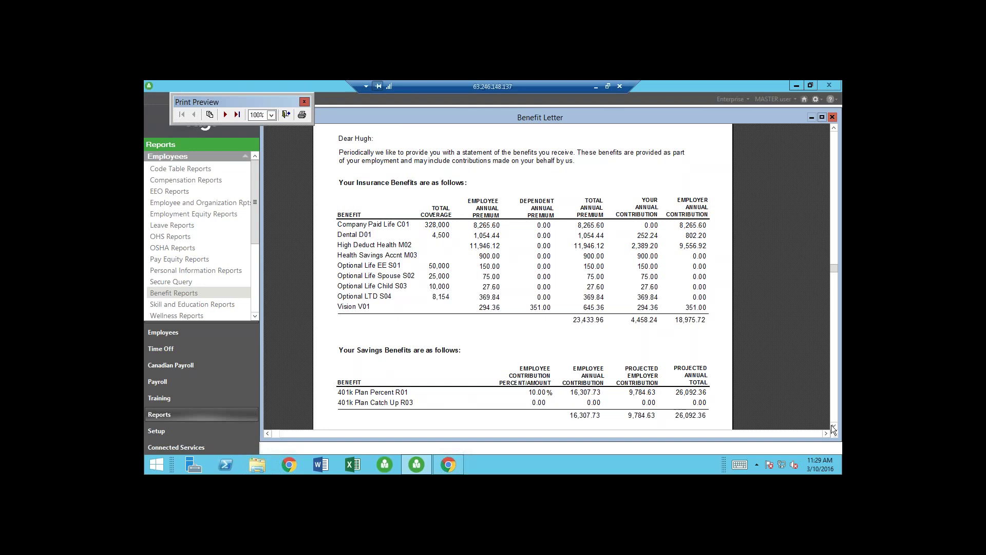
click(832, 426)
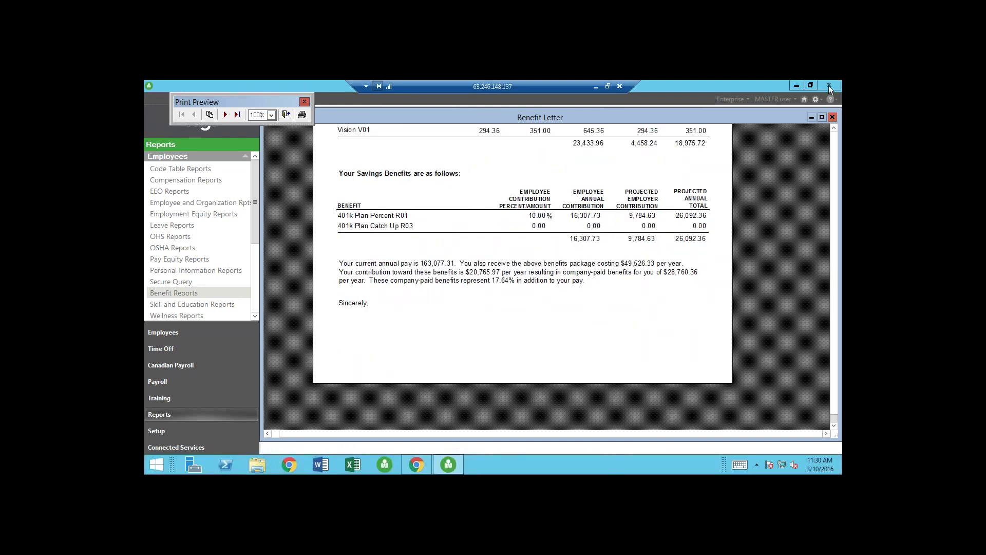
Step: Jump back to the letter's top and close the preview, returning to Benefit Reports
key(ctrl+Home)
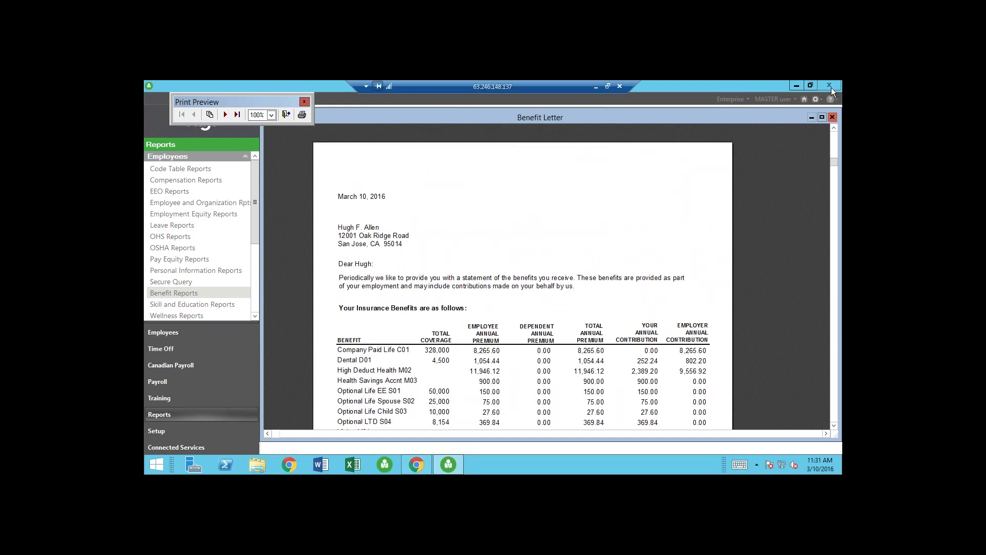
click(832, 116)
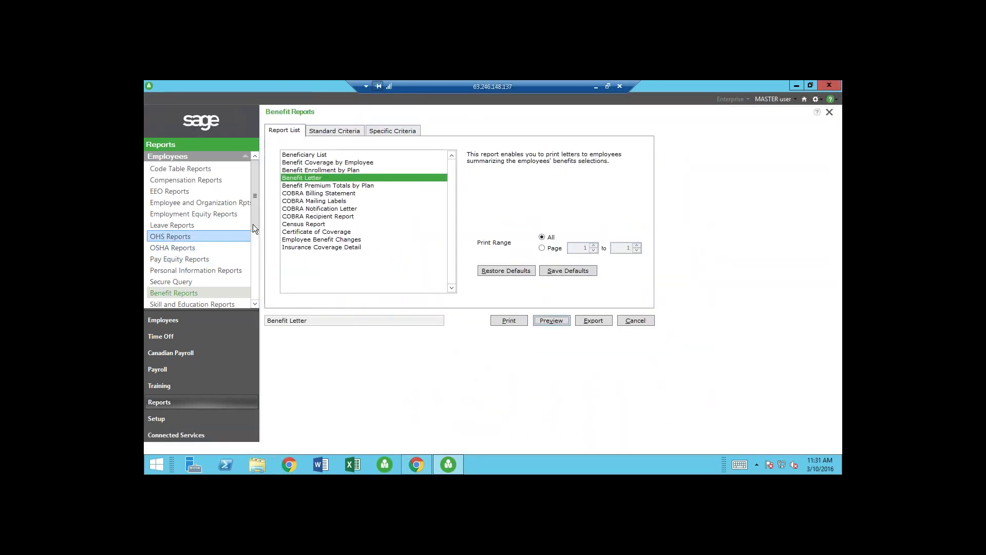
scroll(253, 228, down, 3)
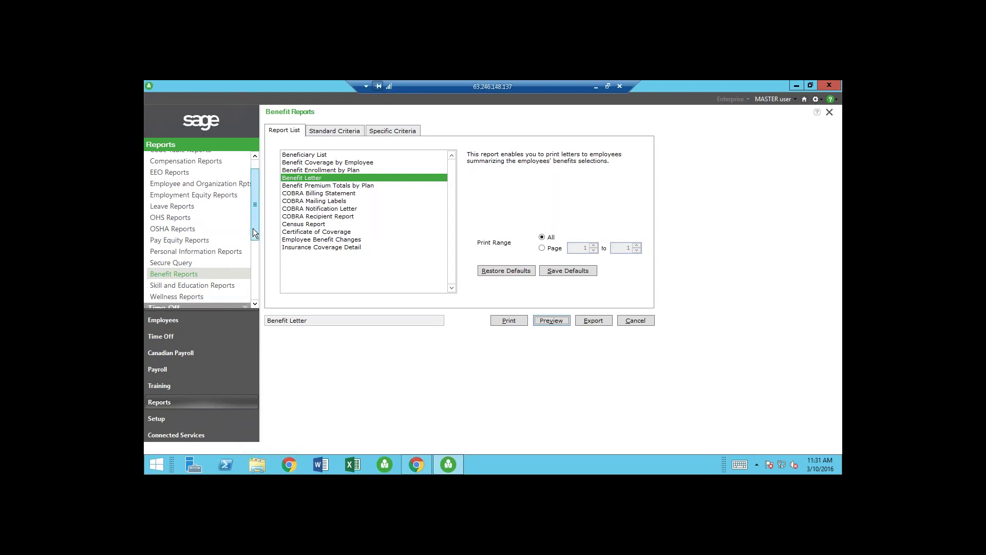
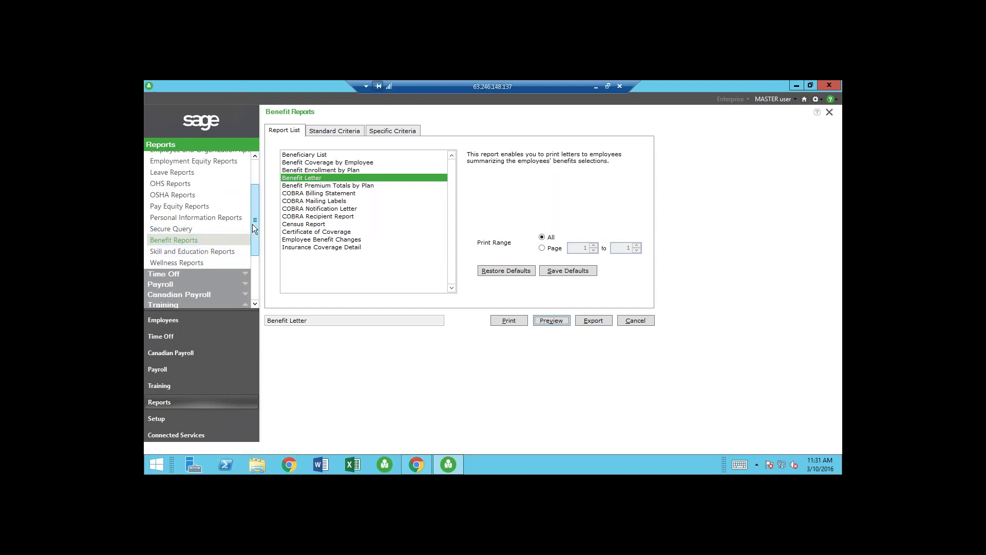
Step: Pass through Skill and Education Reports to the Wellness Reports list (Blood Donor List, Drug Tests Due, Physical Exams Due)
click(225, 253)
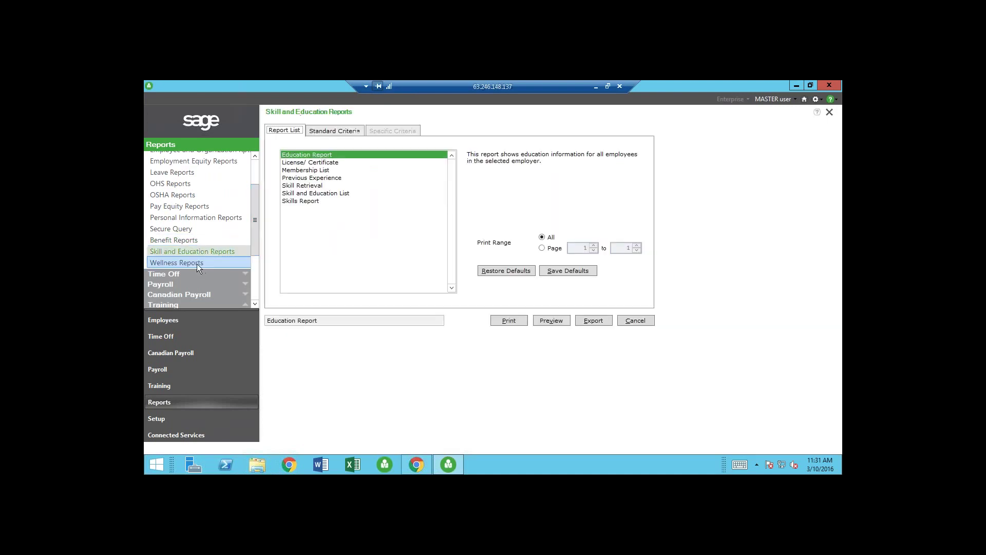
click(197, 264)
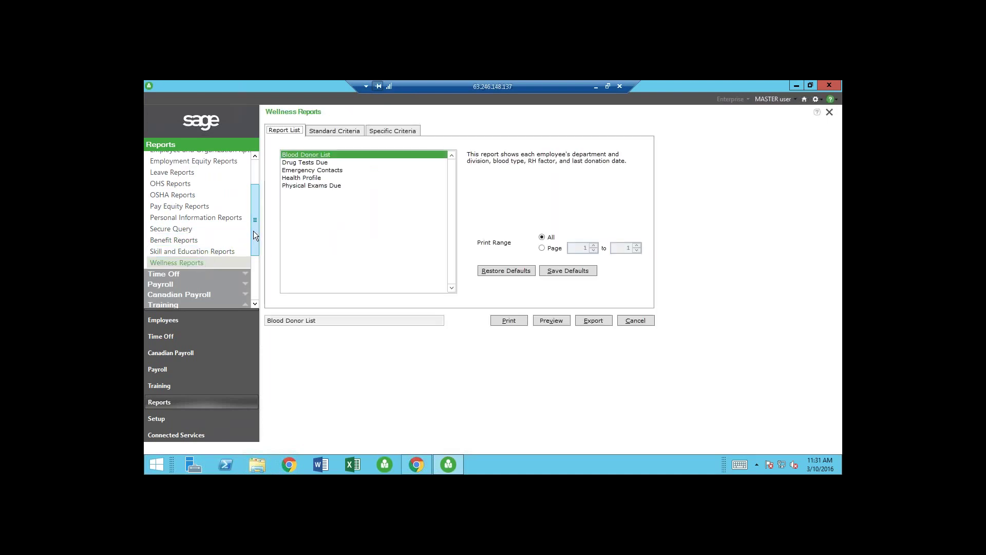
drag(254, 236, 256, 244)
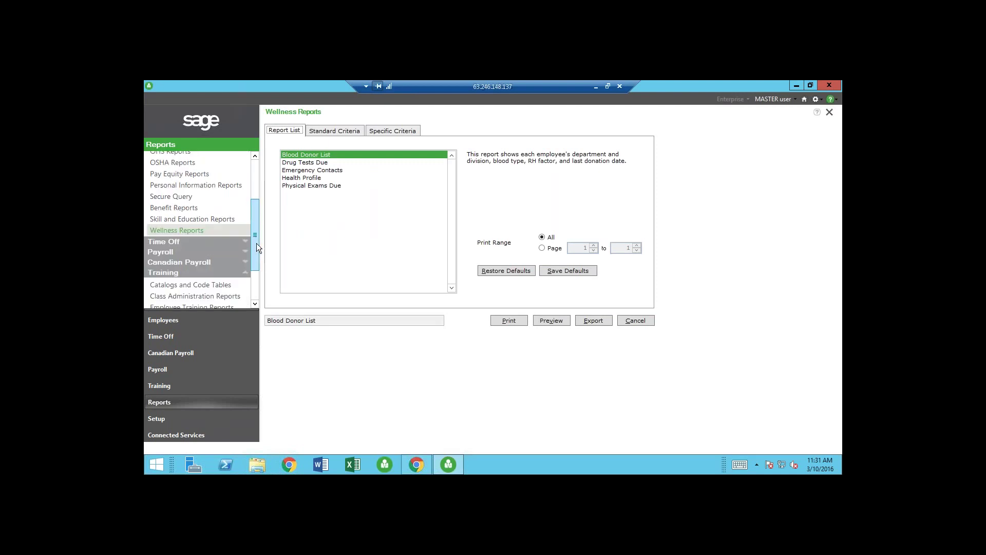
scroll(256, 249, down, 1)
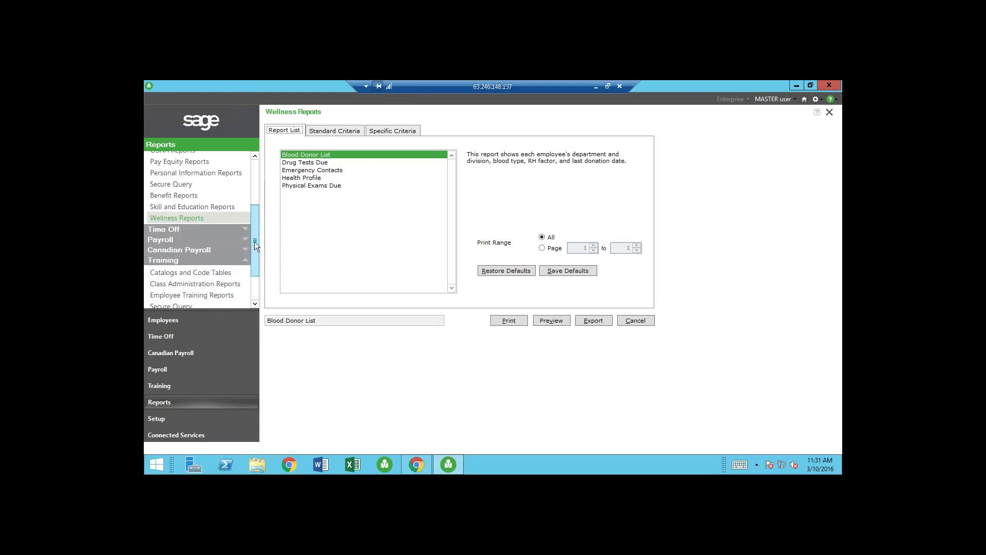
scroll(253, 240, up, 1)
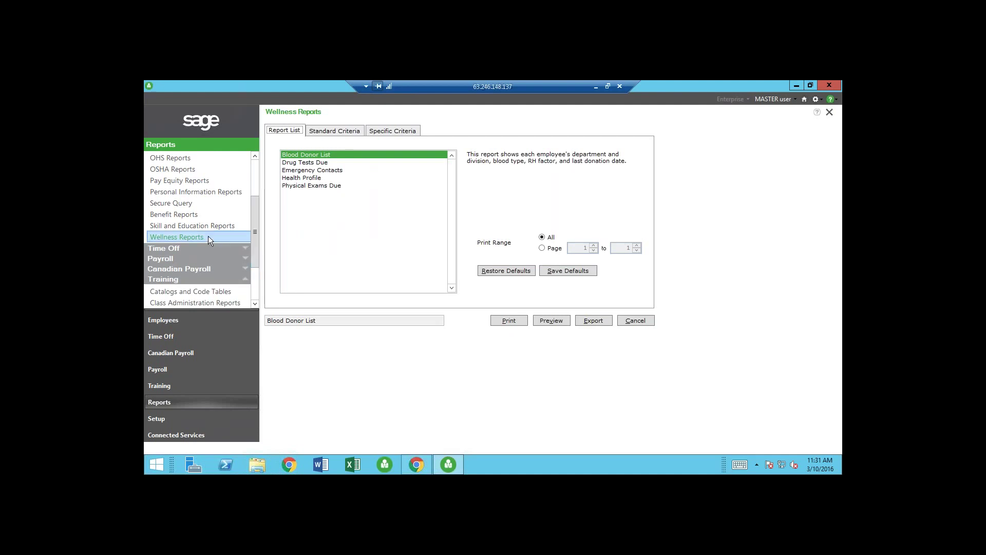
Step: Look over the saved queries in HR Query List Manager, exit it, then bring up Employee Self Service in Chrome
click(168, 204)
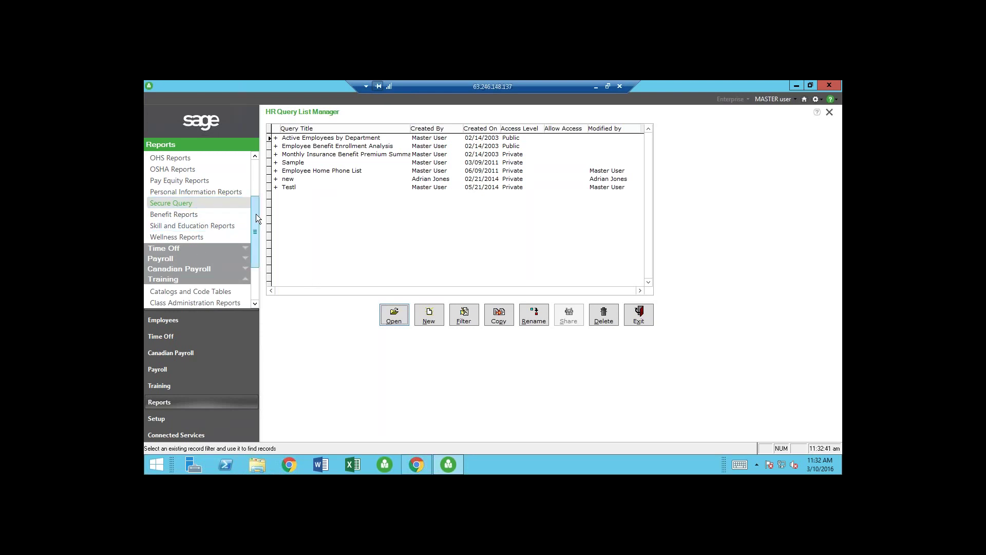
drag(255, 213, 256, 254)
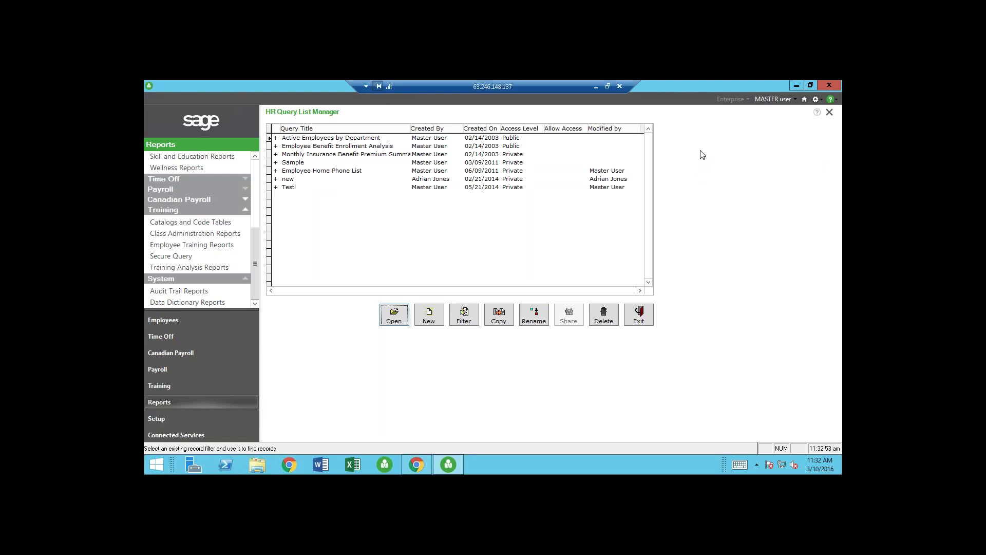
click(830, 112)
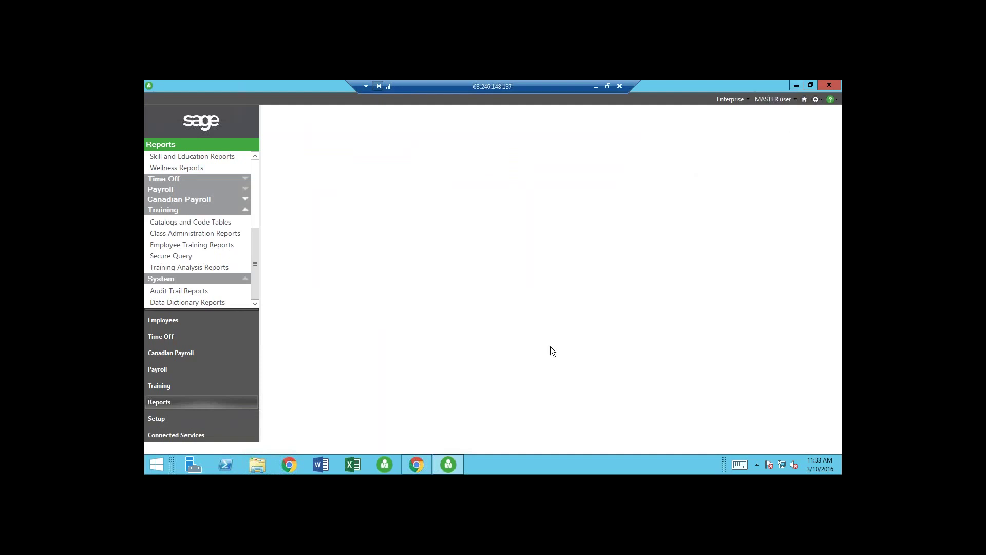
click(414, 464)
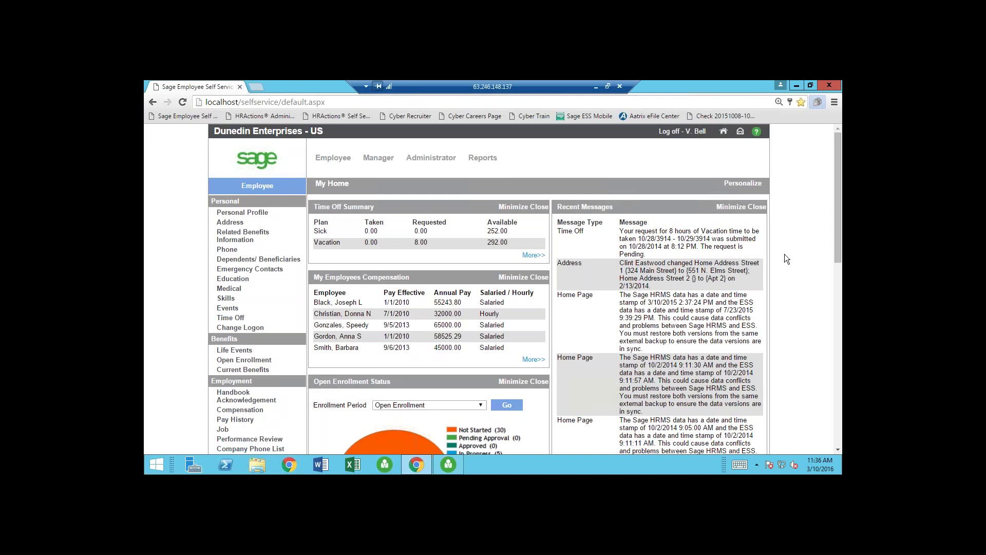
Step: Try to open the employee's Address page, then return to the logon page after the session timeout
click(270, 224)
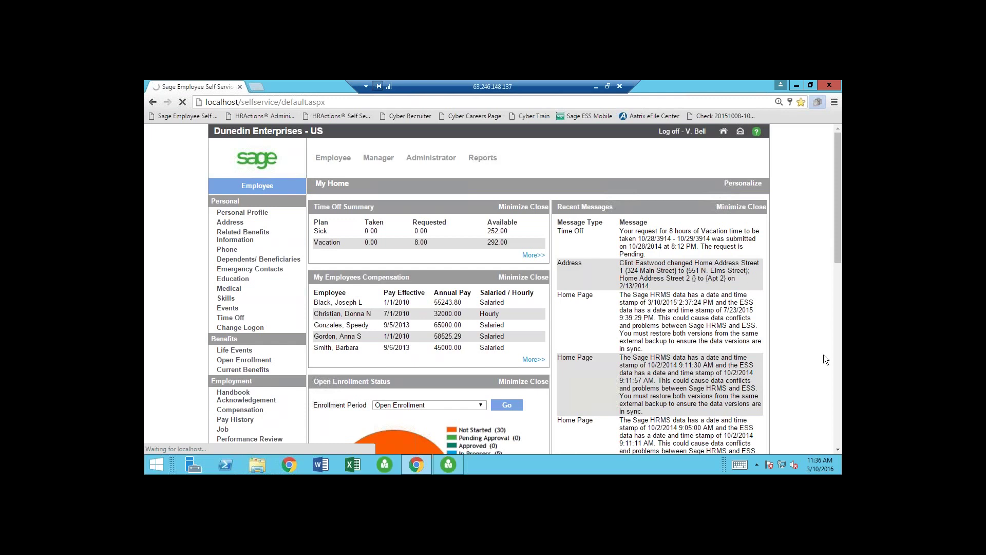
click(837, 448)
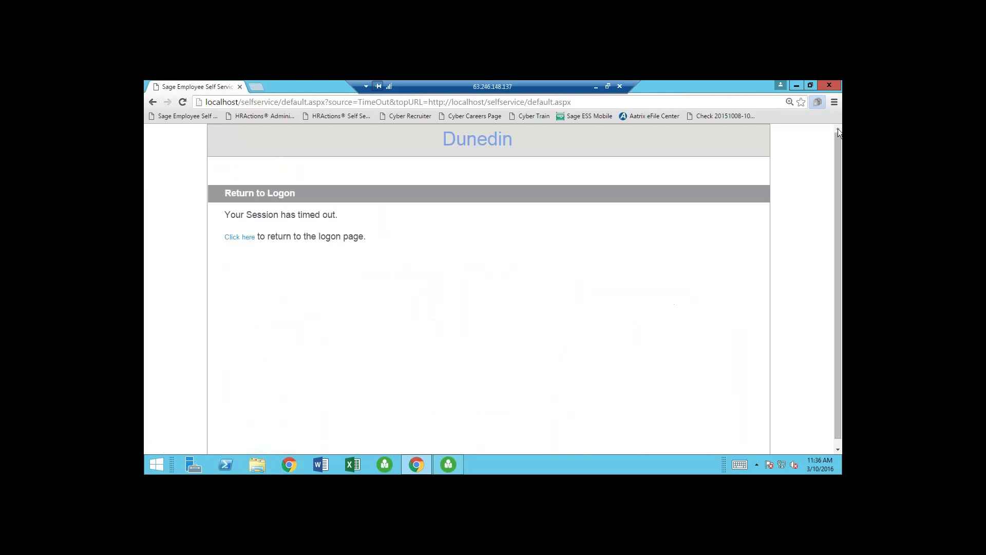
click(239, 236)
Step: Log back on with the employee's user name and password to reach My Home
drag(343, 247, 271, 242)
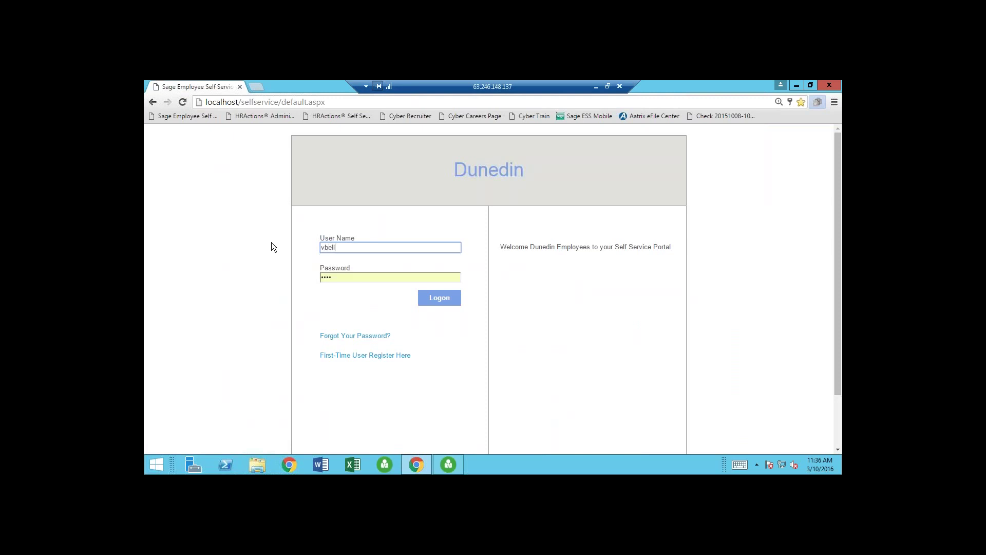
key(Tab)
text(****)
key(Return)
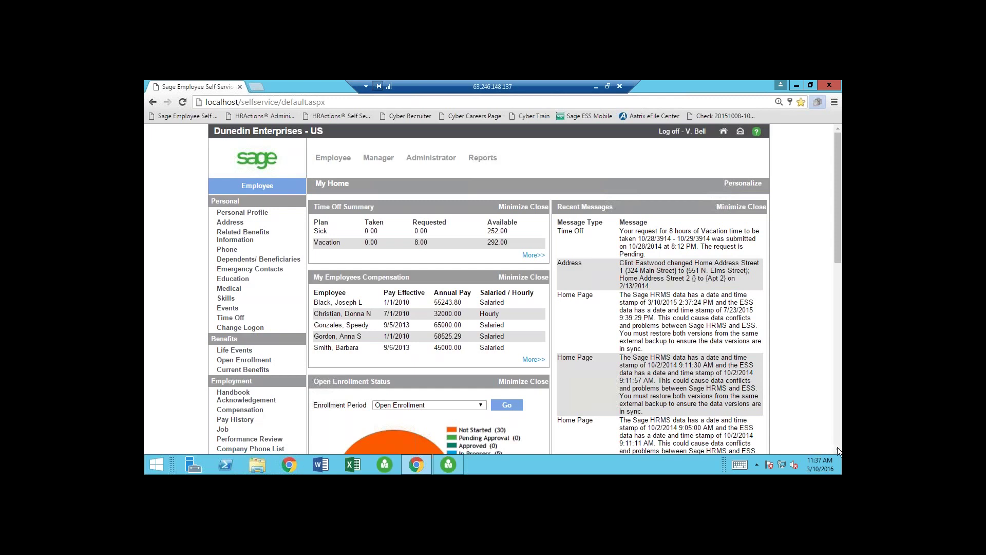
click(839, 450)
click(839, 449)
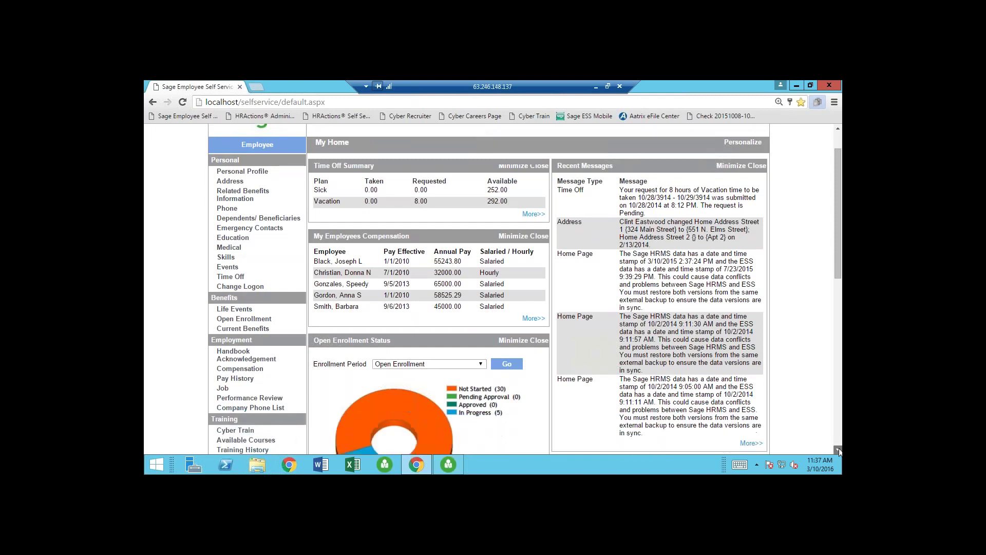
click(839, 450)
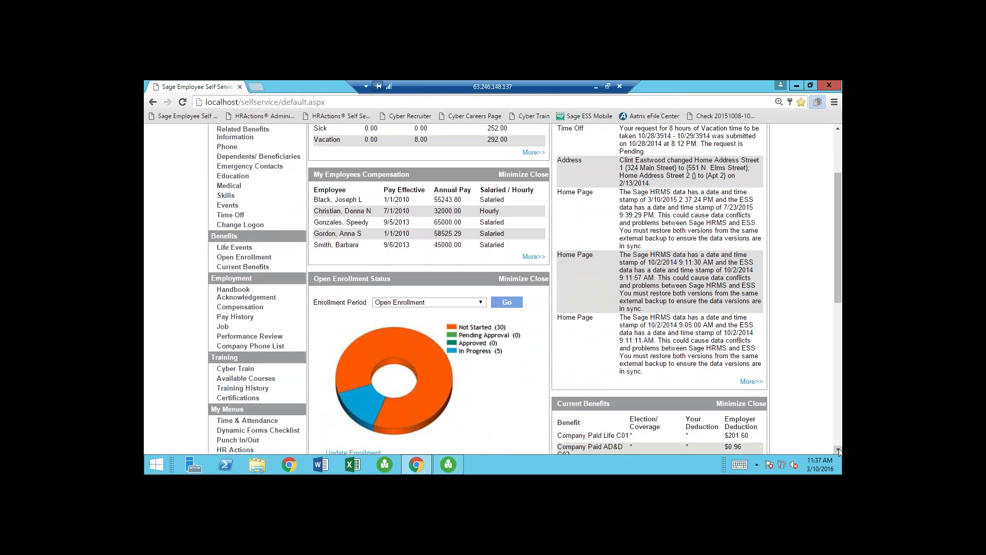
click(838, 449)
click(839, 449)
click(839, 449)
click(839, 450)
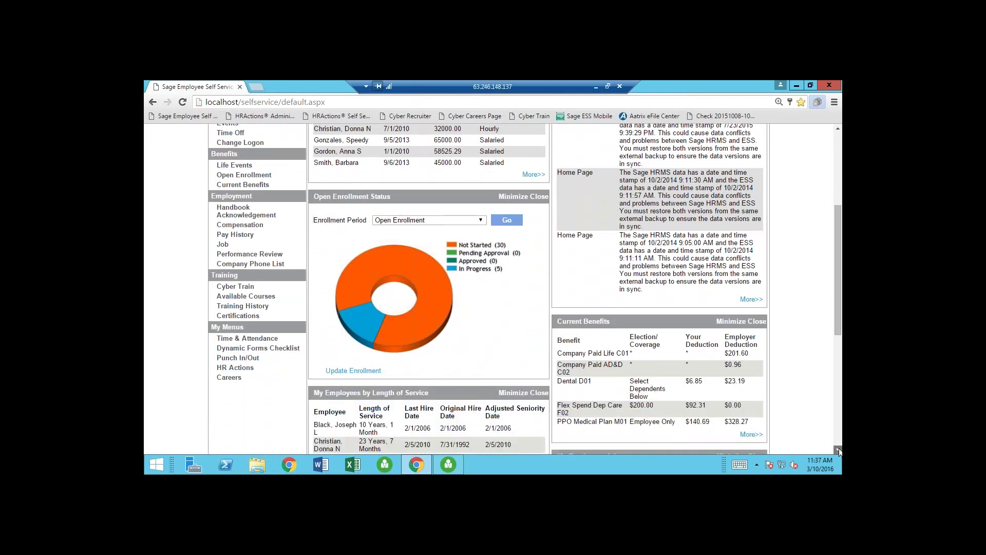
click(838, 450)
click(838, 449)
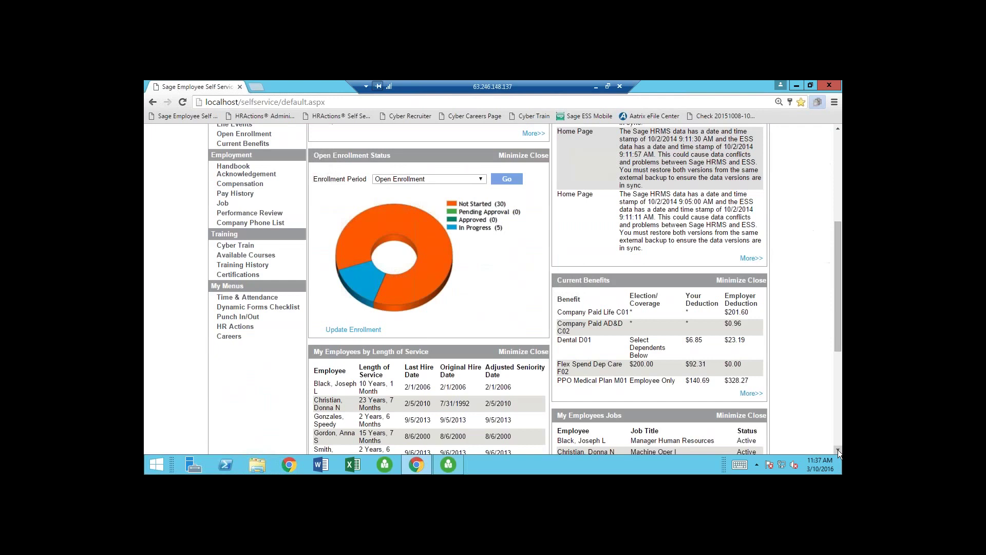
click(838, 449)
click(837, 450)
click(837, 449)
click(837, 449)
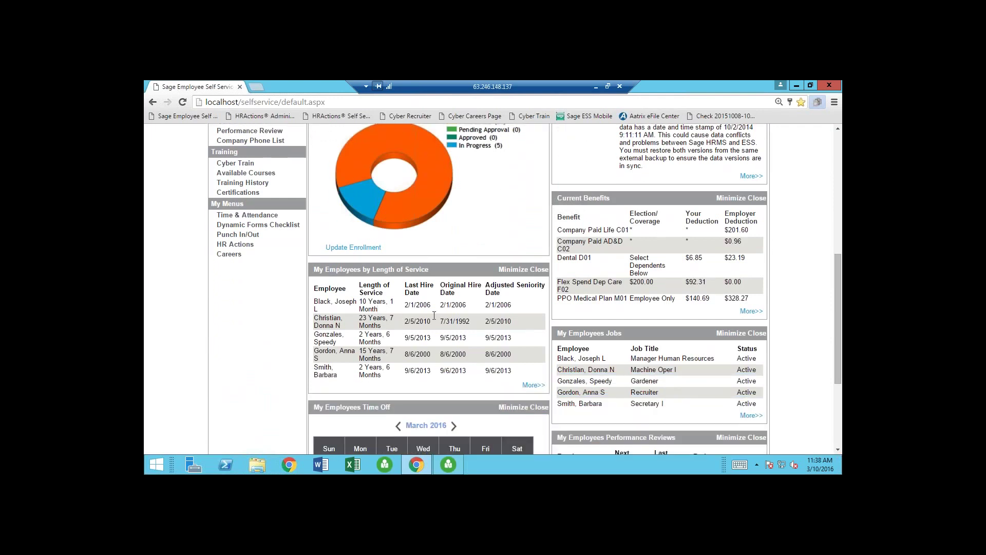
click(837, 450)
click(838, 450)
click(837, 450)
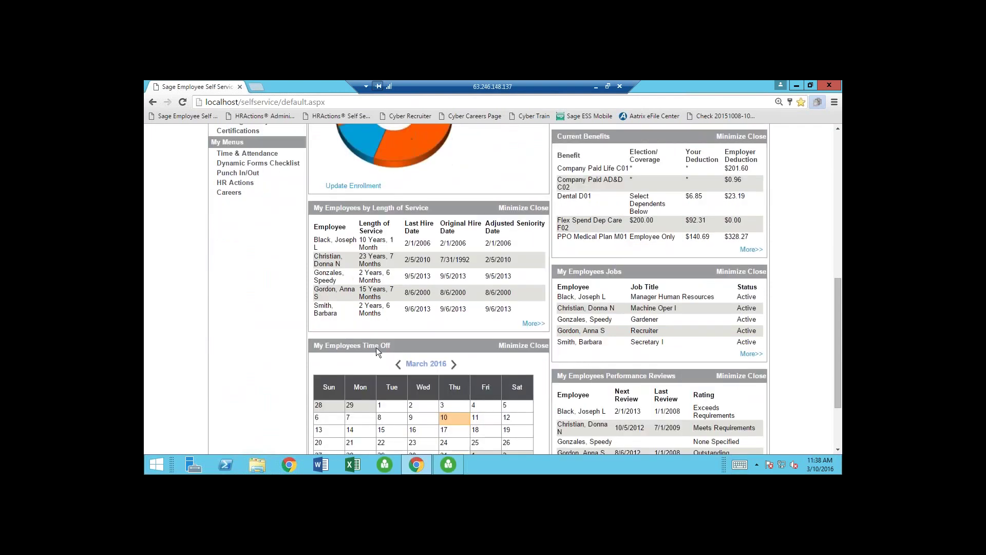
click(837, 449)
click(837, 449)
click(838, 449)
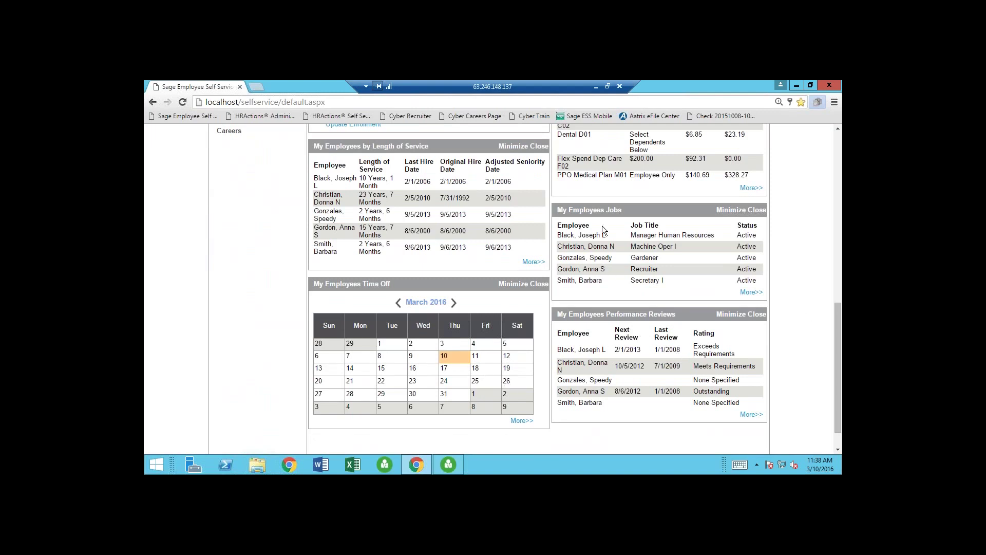
drag(841, 321, 839, 273)
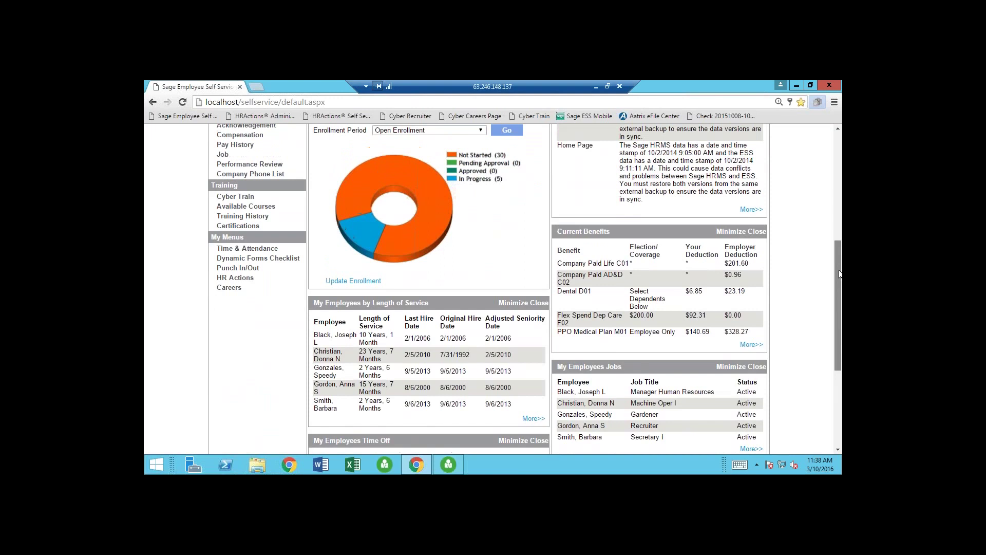
scroll(840, 273, up, 1)
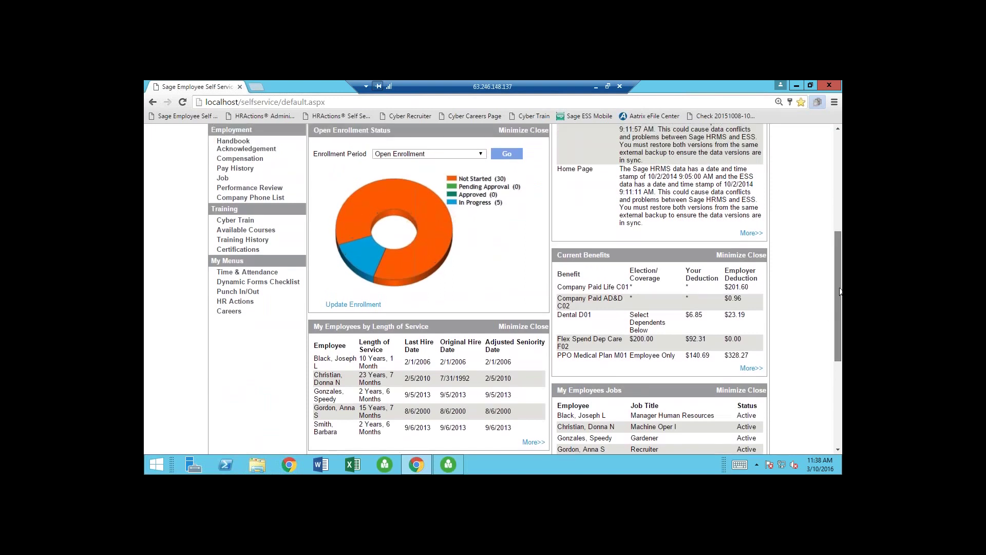
scroll(840, 291, up, 1)
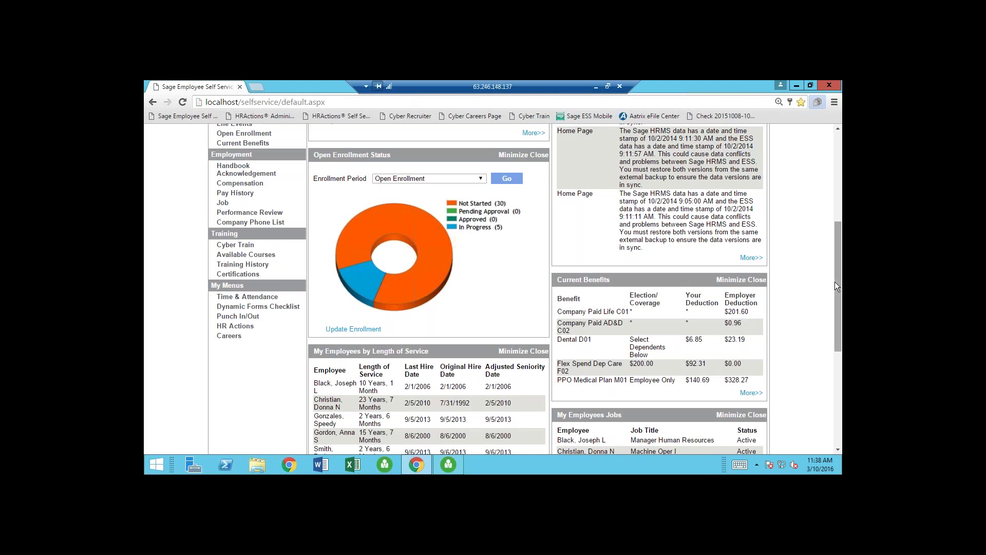
scroll(839, 259, up, 3)
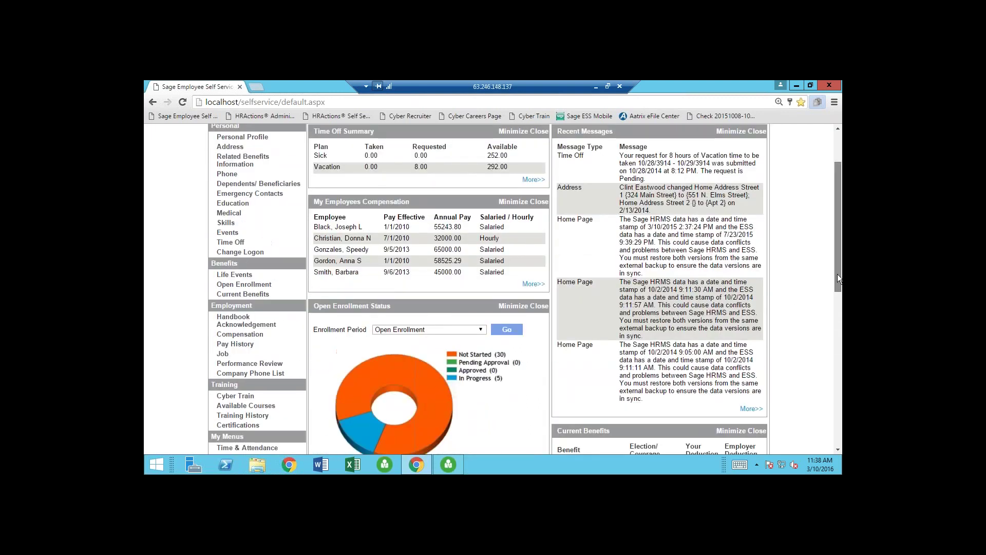
scroll(636, 354, up, 1)
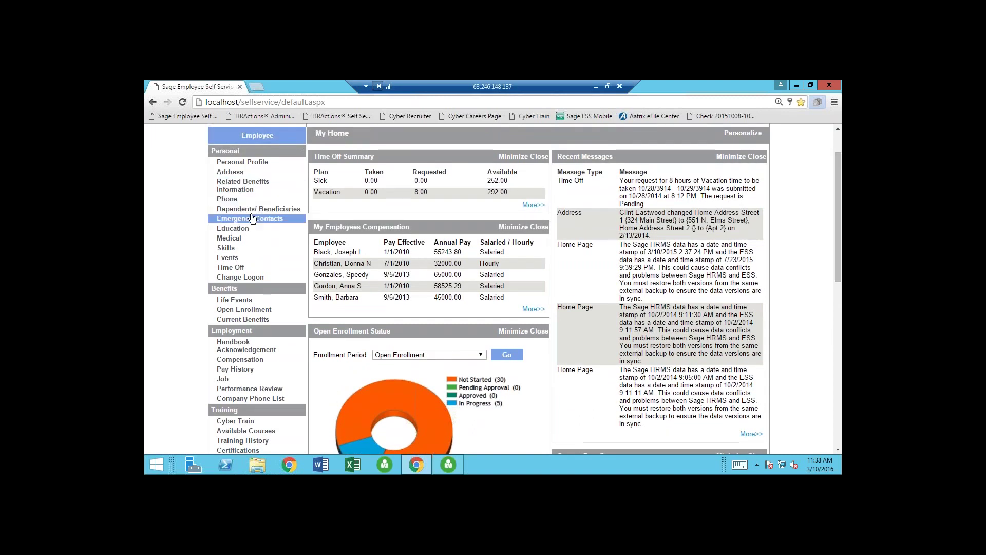
Step: Browse Medical, Skills and Events, ending on Time Off with Sick 252.00 and Vacation 292.00 hours
click(230, 238)
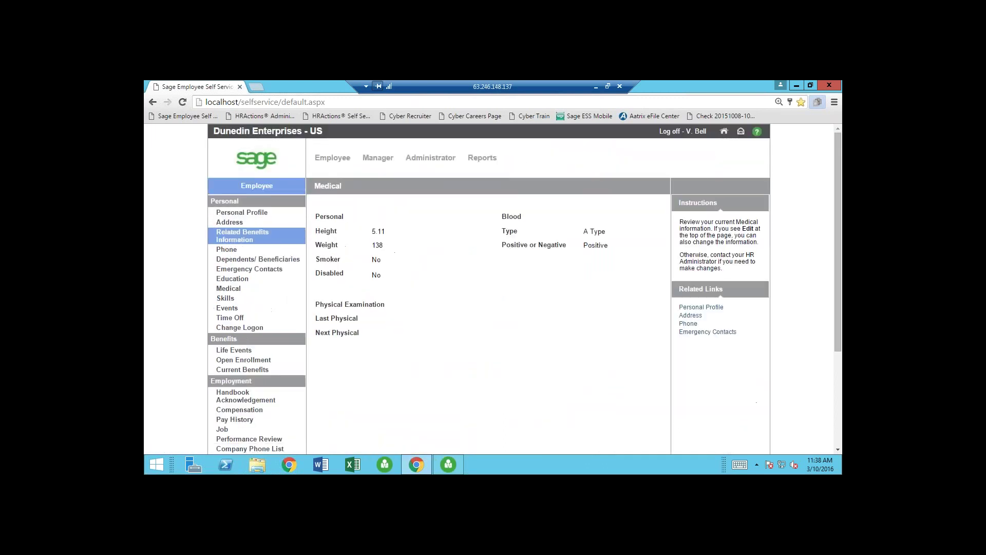
click(231, 299)
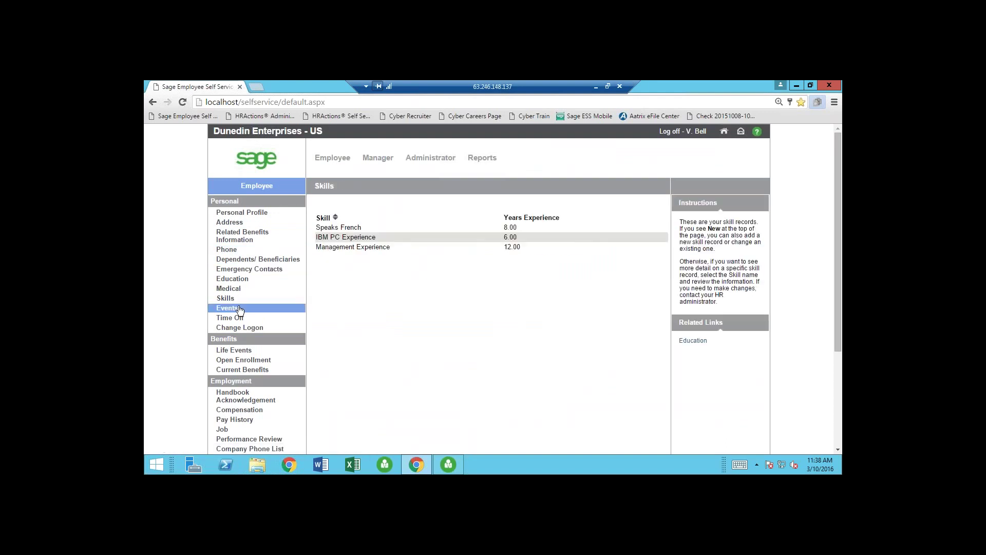
click(240, 309)
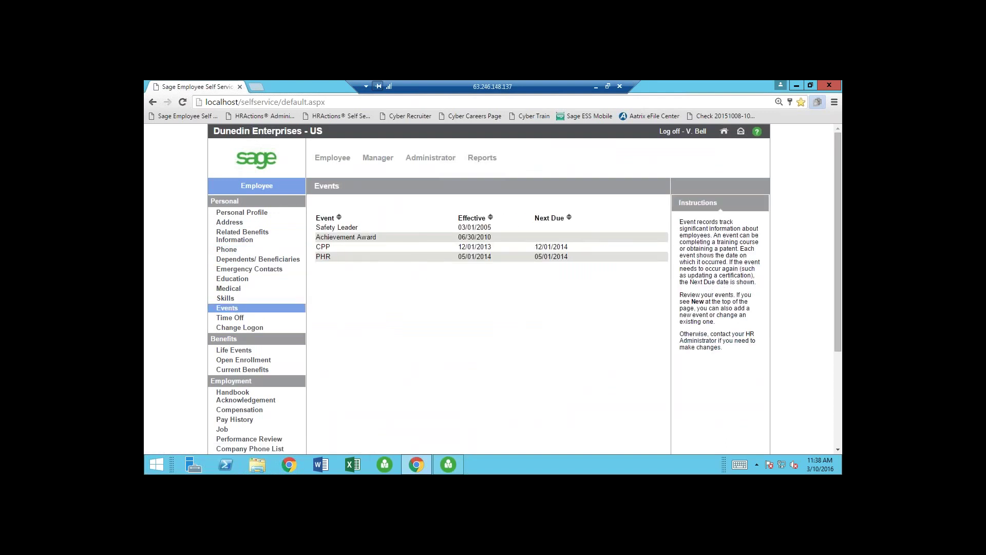
click(239, 318)
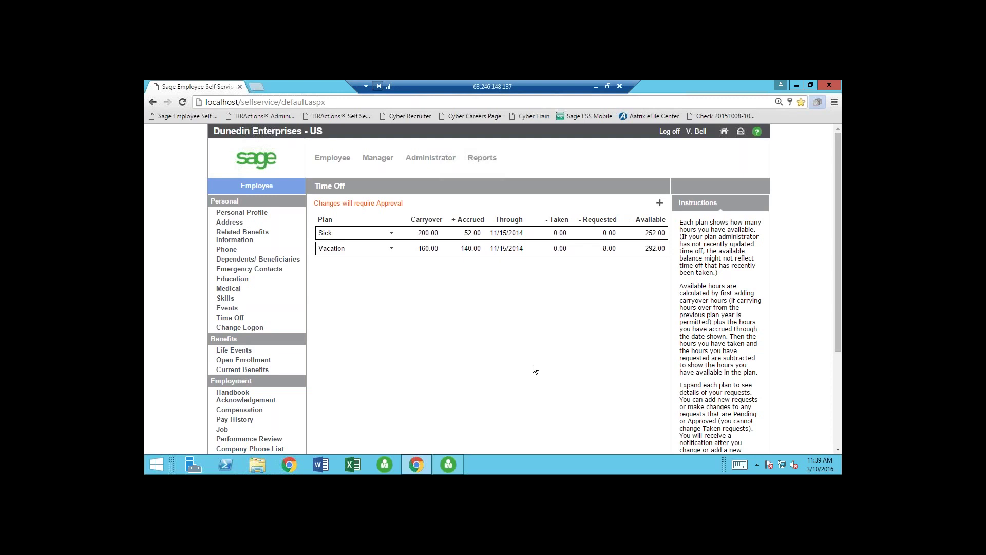
Step: View Life Events, then Current Benefits totalling $313.18 deductions and $558.52 employer contribution
drag(836, 288, 833, 337)
click(229, 284)
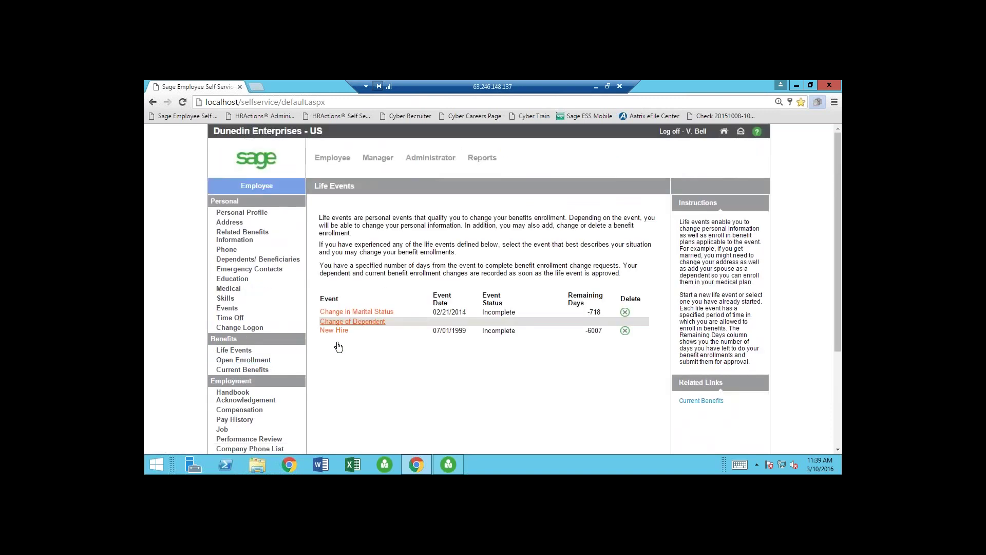
click(263, 371)
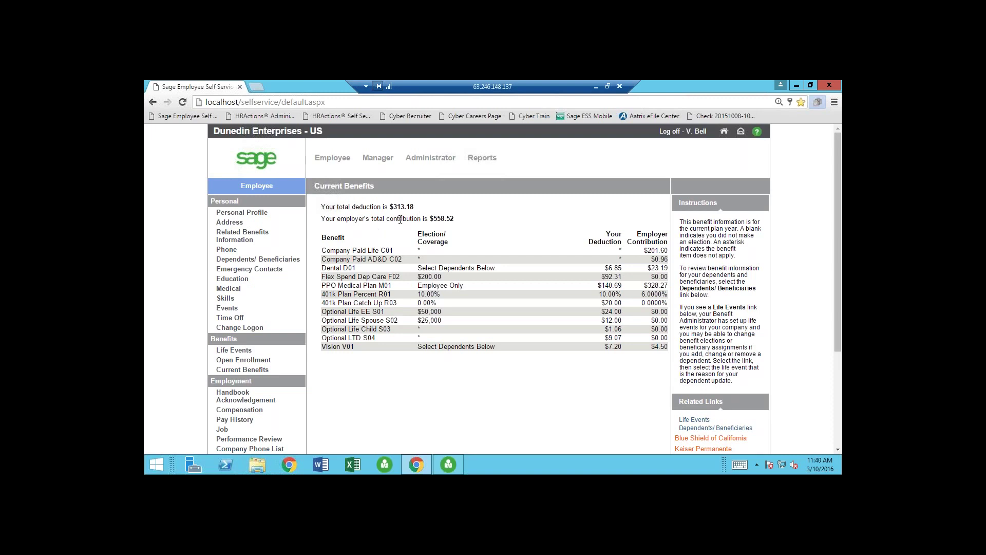
click(837, 448)
click(837, 449)
click(837, 447)
click(837, 448)
click(837, 448)
click(837, 448)
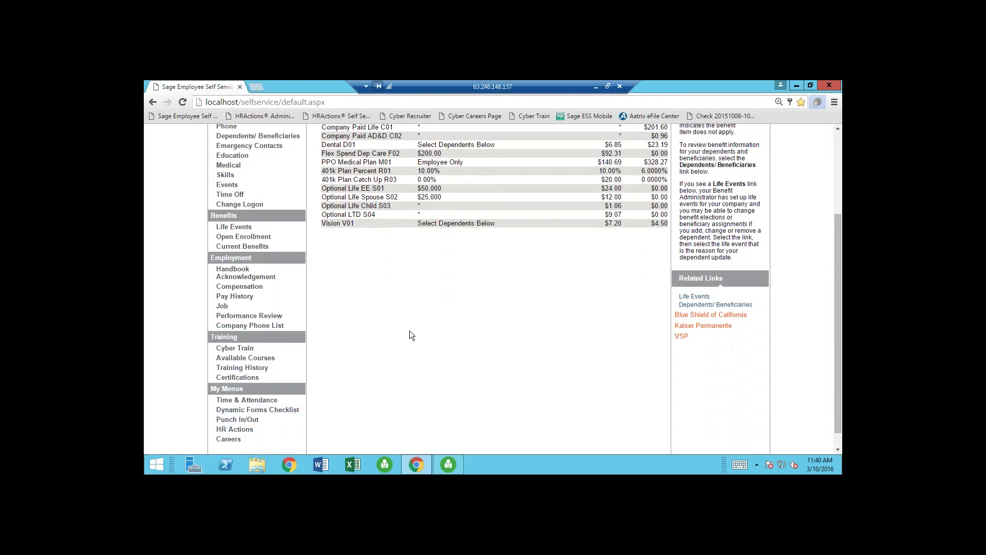
click(247, 273)
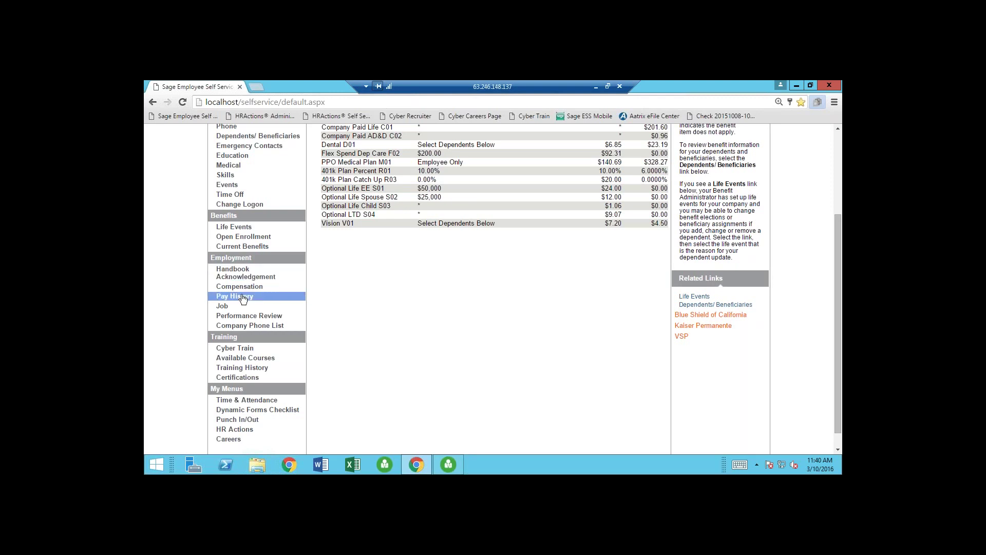
Step: Browse the employee's pay history and the list of available courses
click(242, 296)
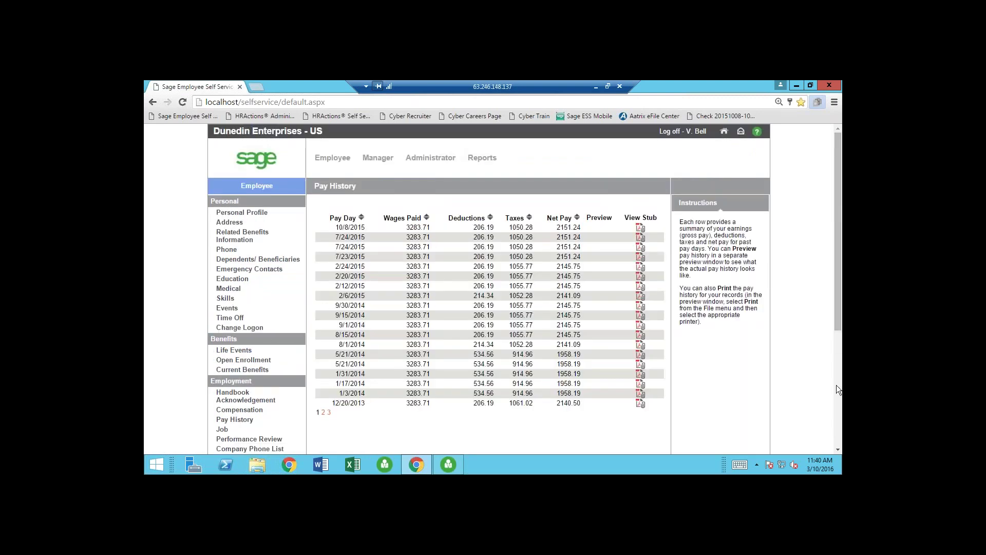
drag(840, 328, 840, 437)
click(282, 296)
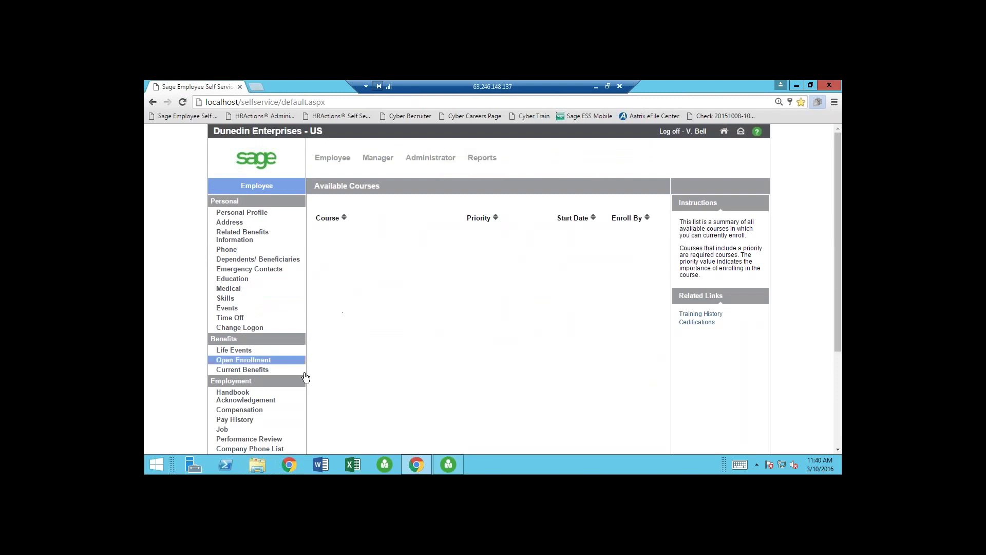
scroll(405, 387, down, 2)
scroll(406, 393, down, 1)
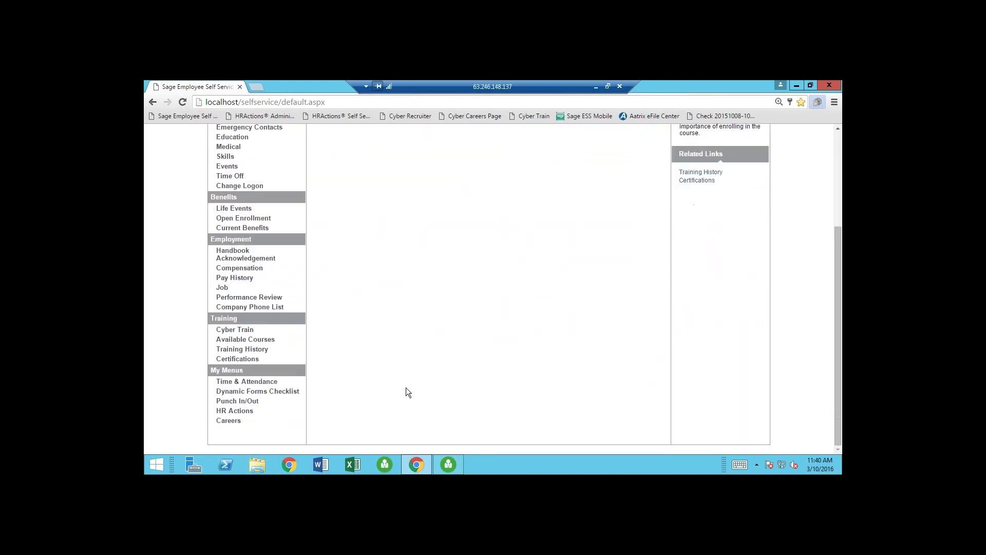
Step: Review the training history, then open Current Benefits showing the 401k Plan at 10.00%
click(266, 350)
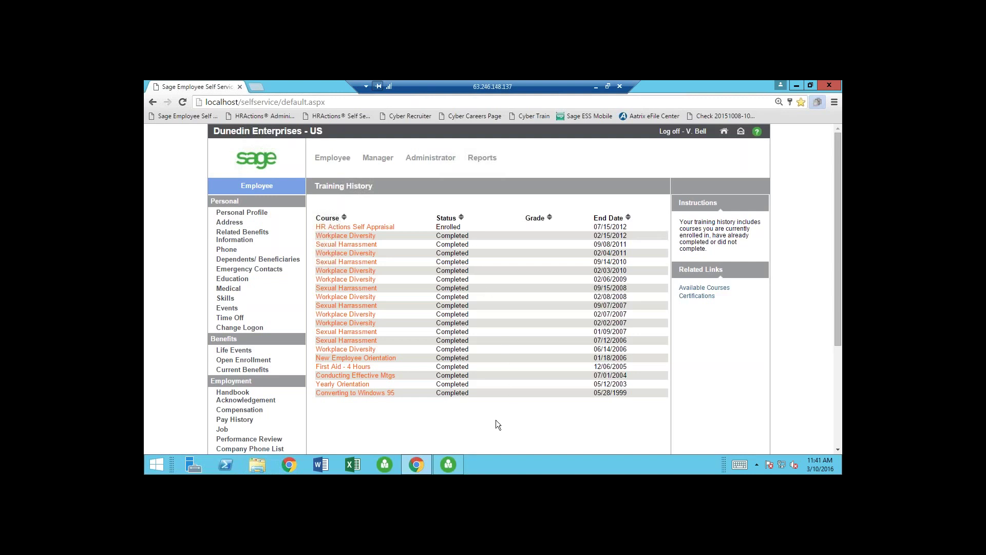
scroll(495, 424, down, 3)
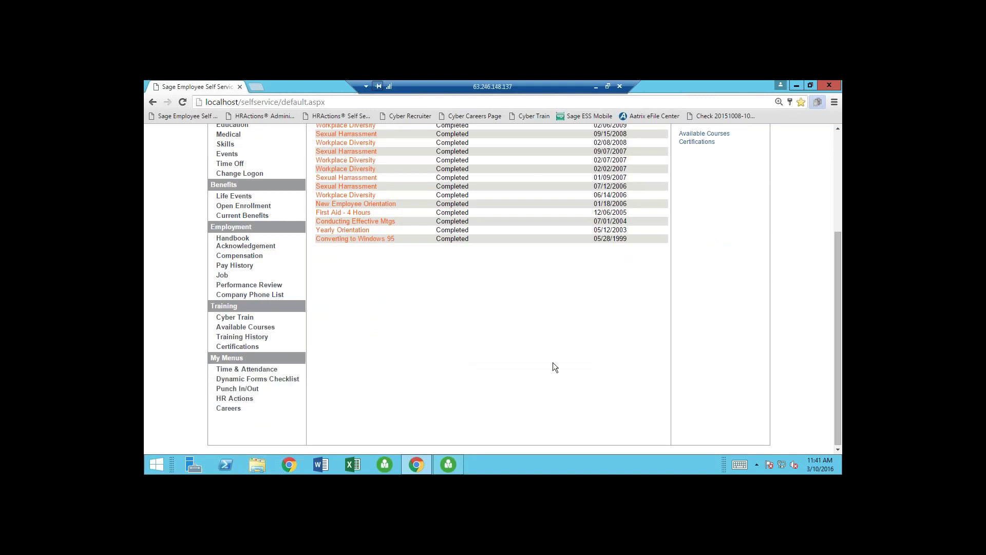
drag(839, 359, 838, 308)
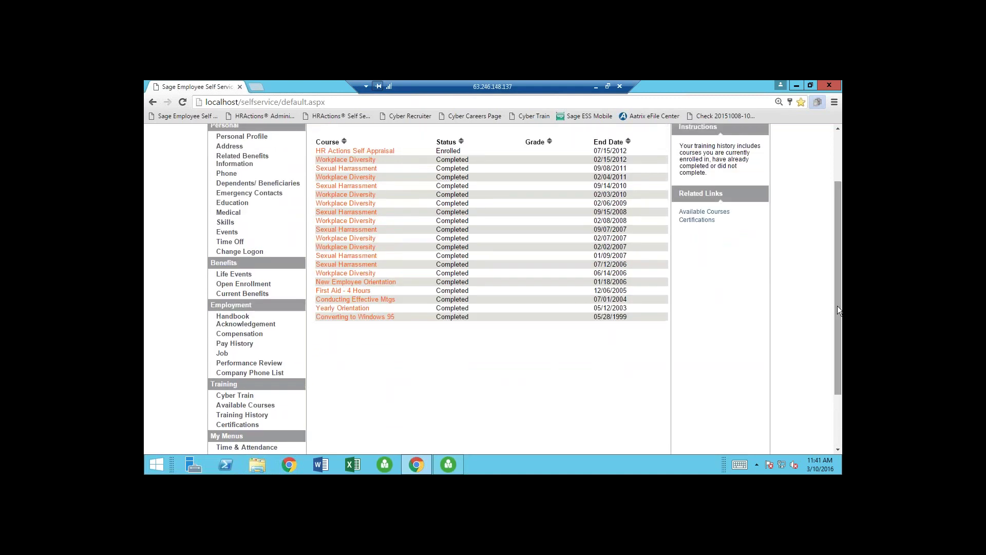
scroll(288, 326, up, 2)
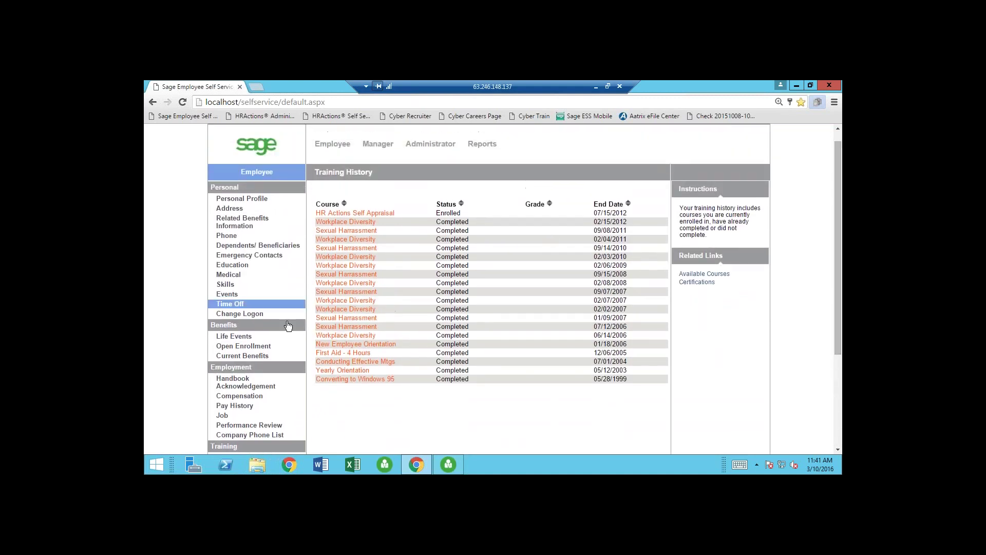
click(246, 355)
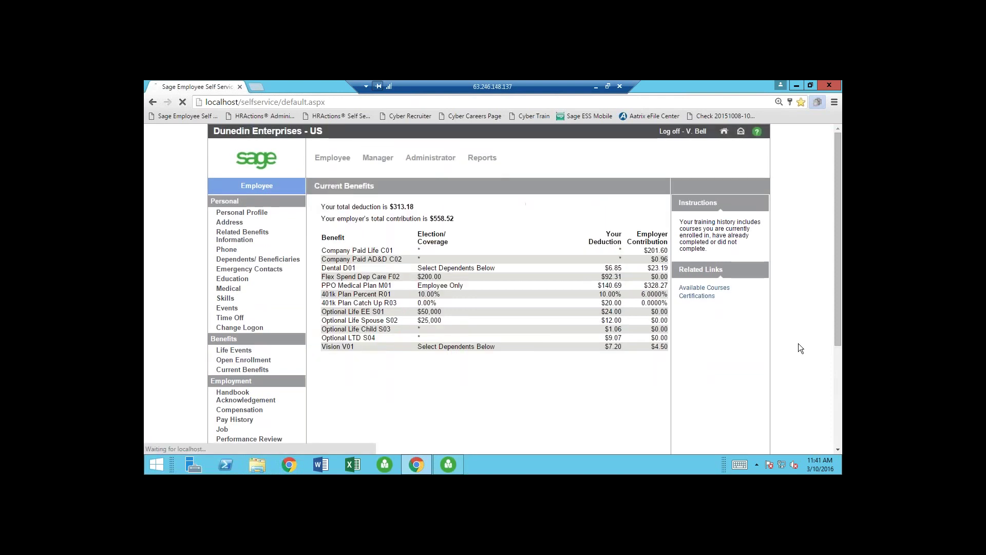
drag(836, 301, 835, 363)
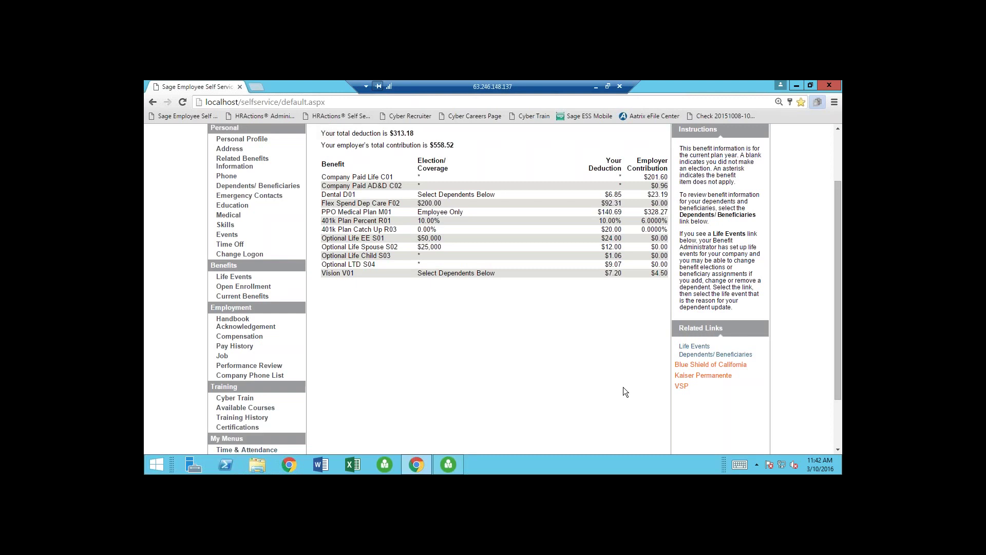
drag(837, 332, 837, 283)
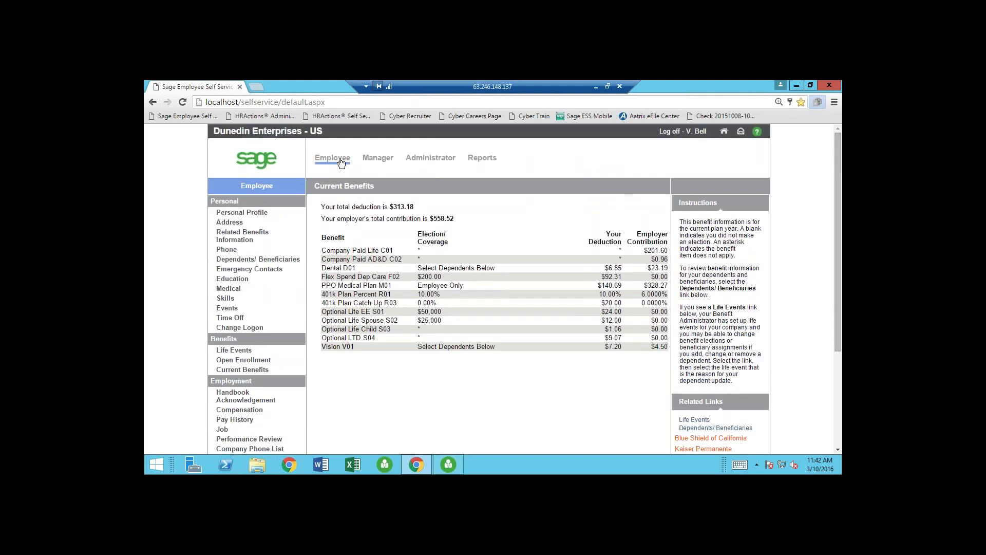
Step: Switch between the Reports and Employee menus, then open the Message Center with the 8-hour Vacation request
click(483, 157)
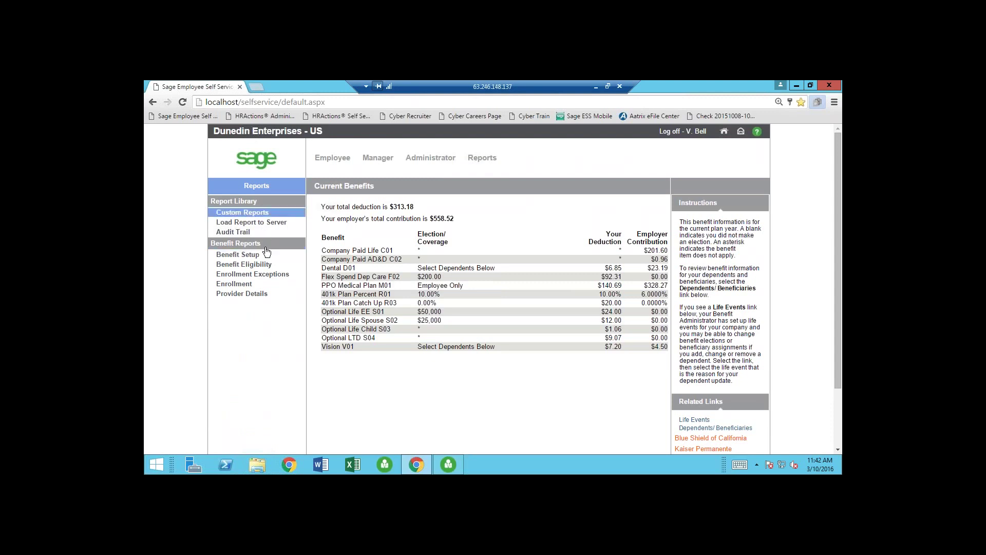
click(332, 158)
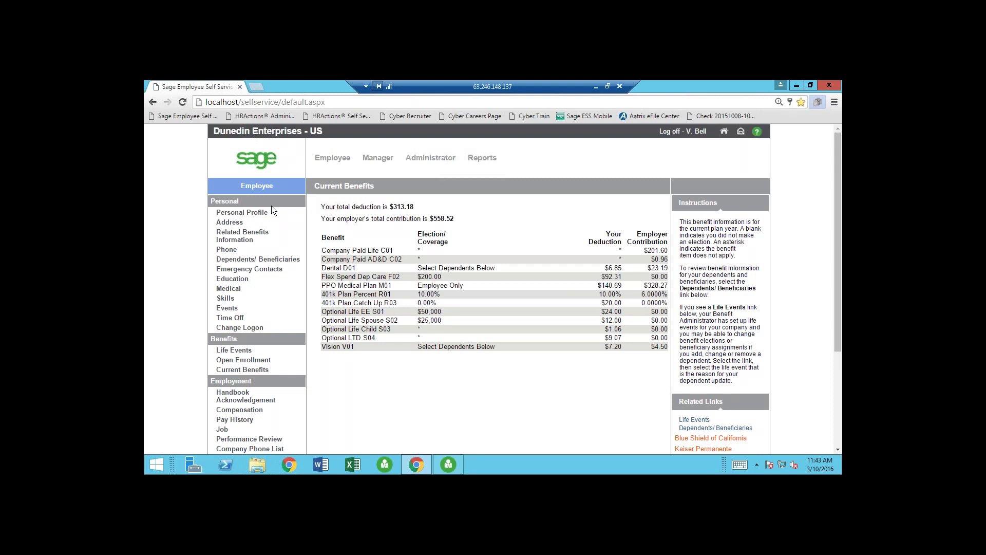
click(740, 133)
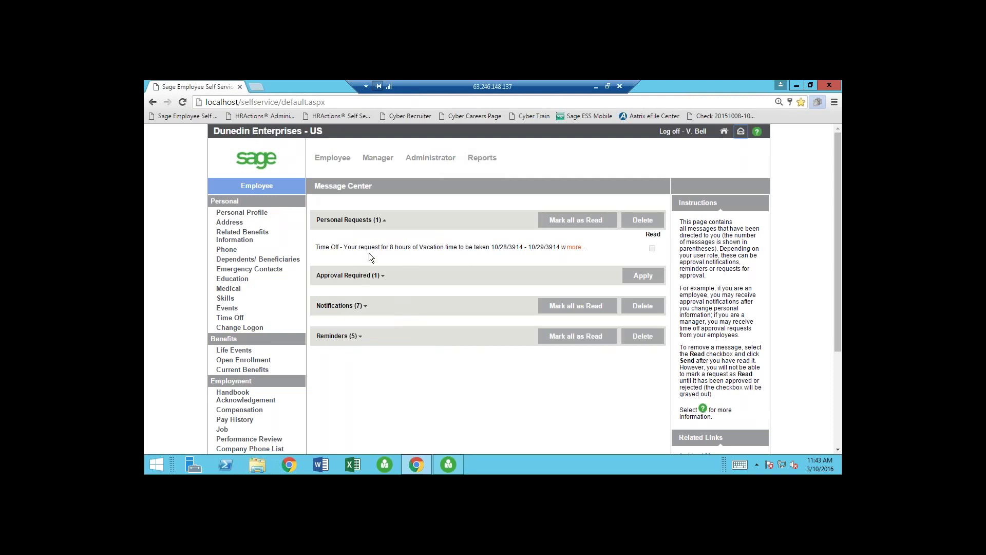
Step: Read the full Vacation request, dismiss it, and expand Approval Required to show the Home Address Street 1 change
click(575, 247)
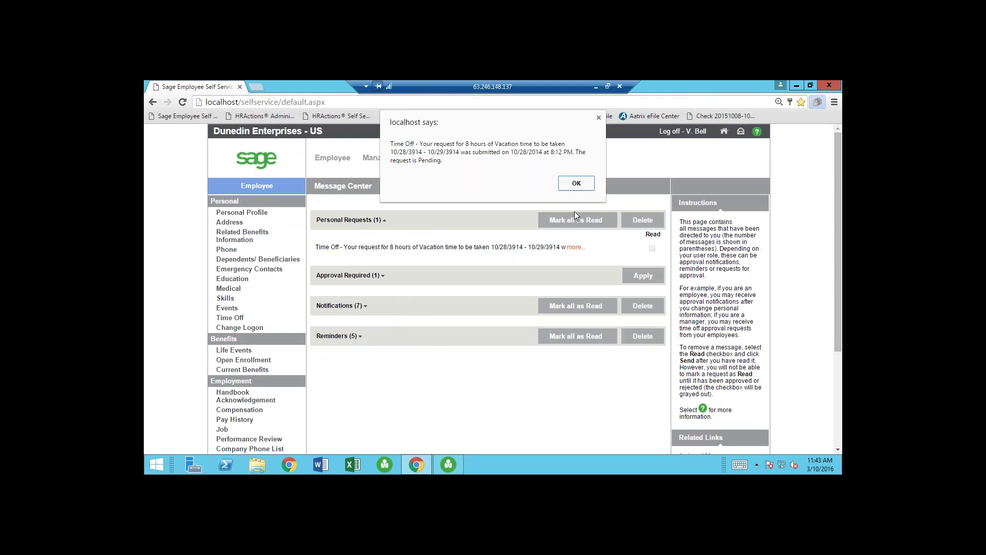
click(570, 186)
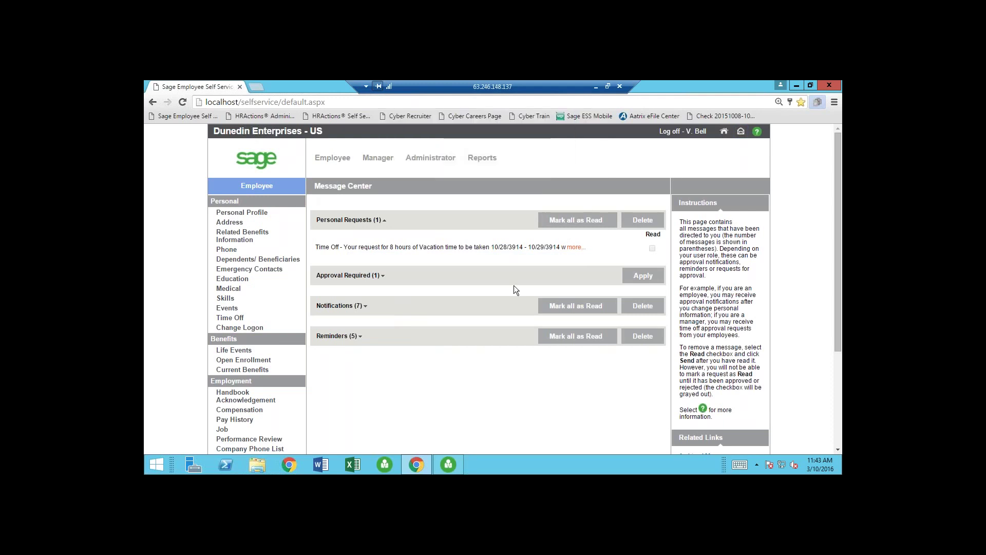
click(382, 276)
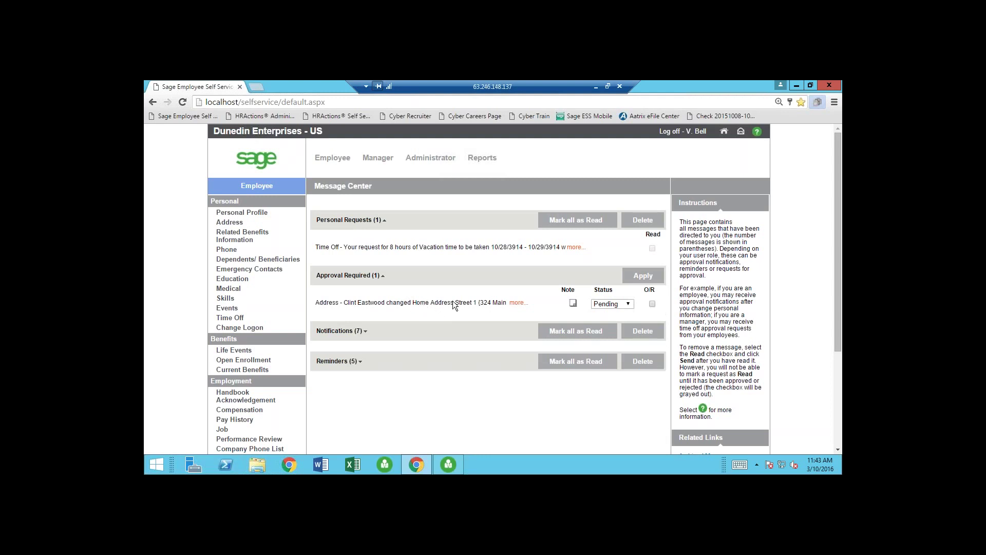
Step: Approve the Home Address Street 1 change with the note 'congratulations on the move'
click(630, 305)
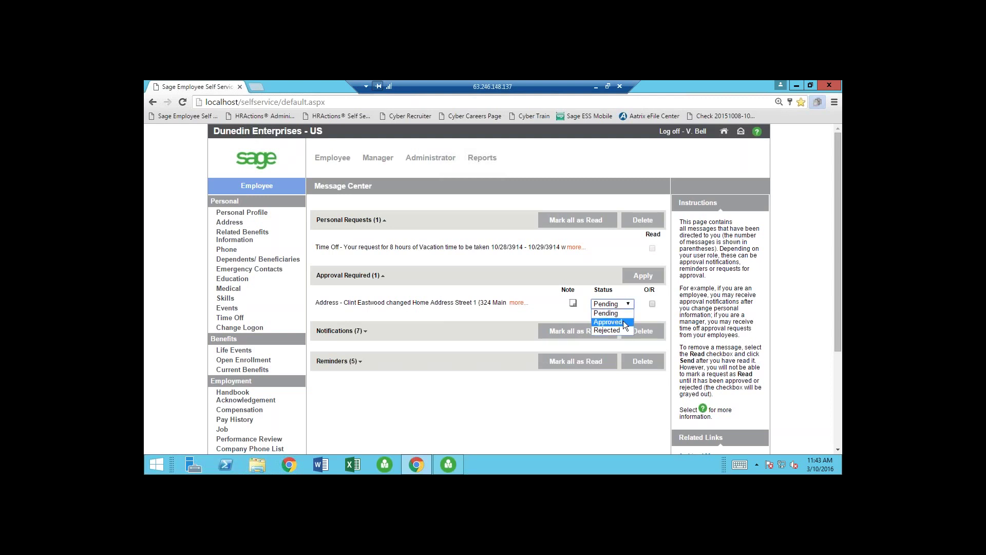
click(573, 304)
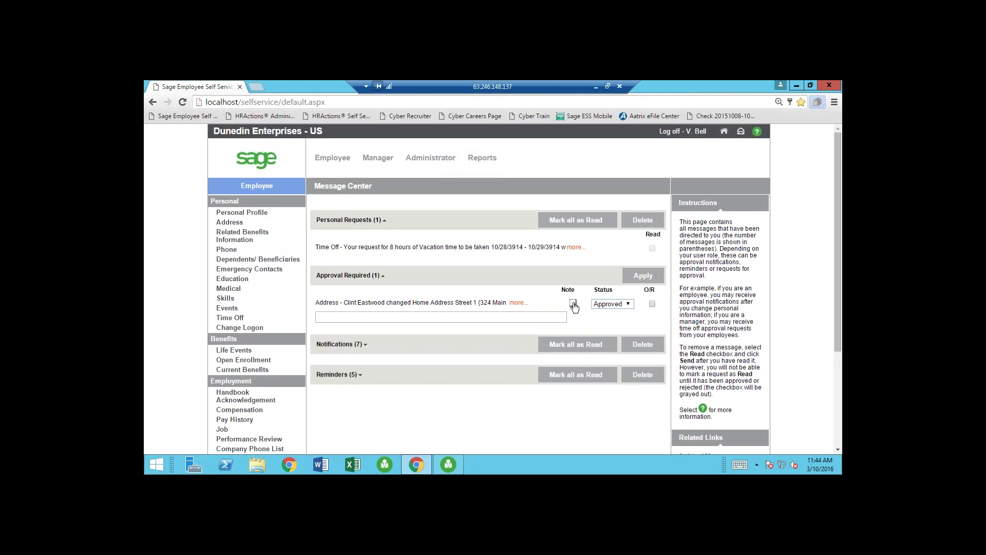
click(557, 314)
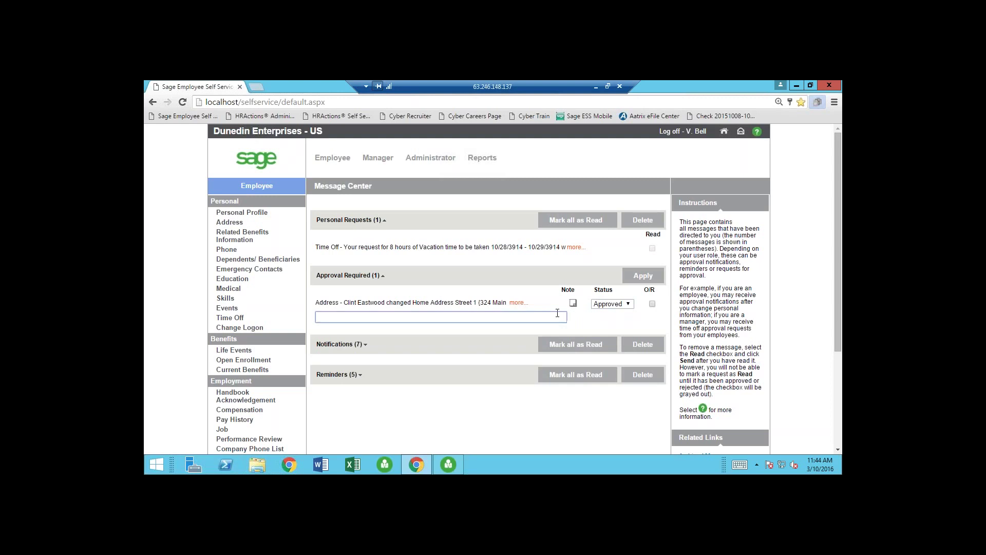
text(congratulations on the move)
key(Return)
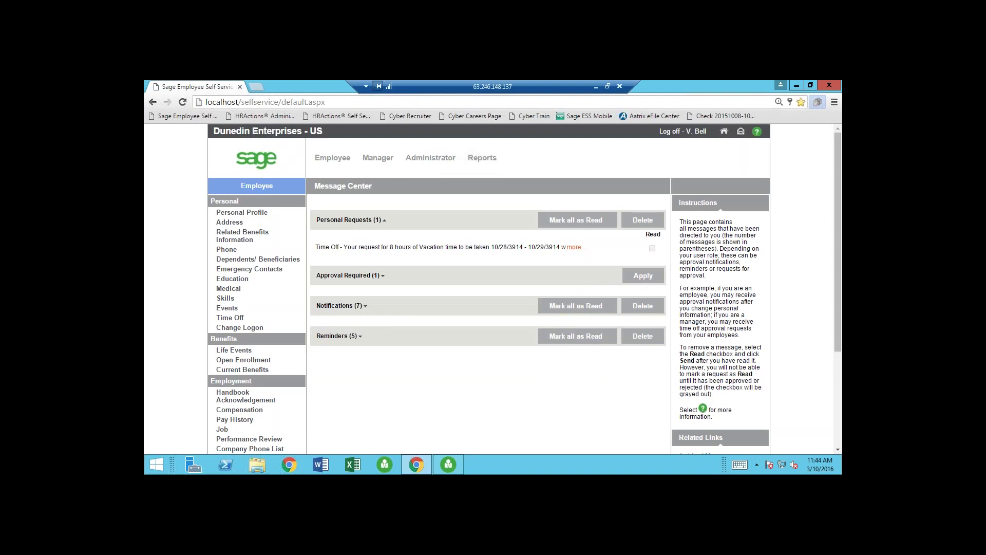
Step: Re-expand Approval Required to confirm the status, and expand then collapse the seven Notifications
click(381, 276)
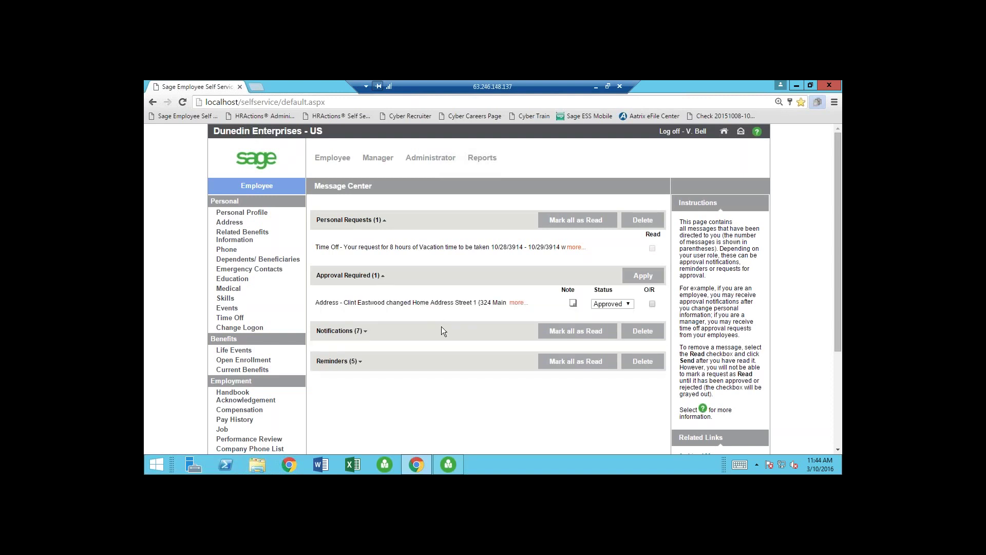
click(366, 332)
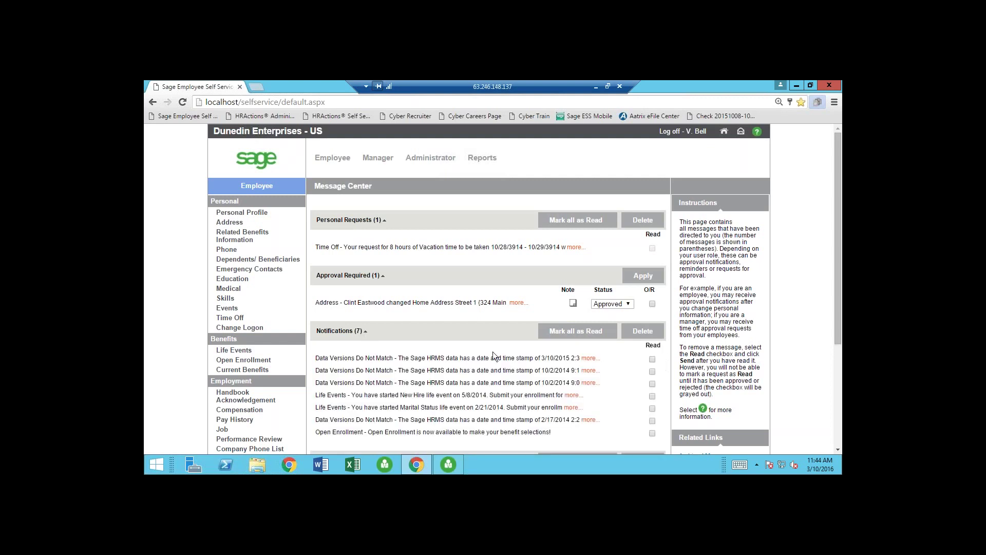
click(366, 332)
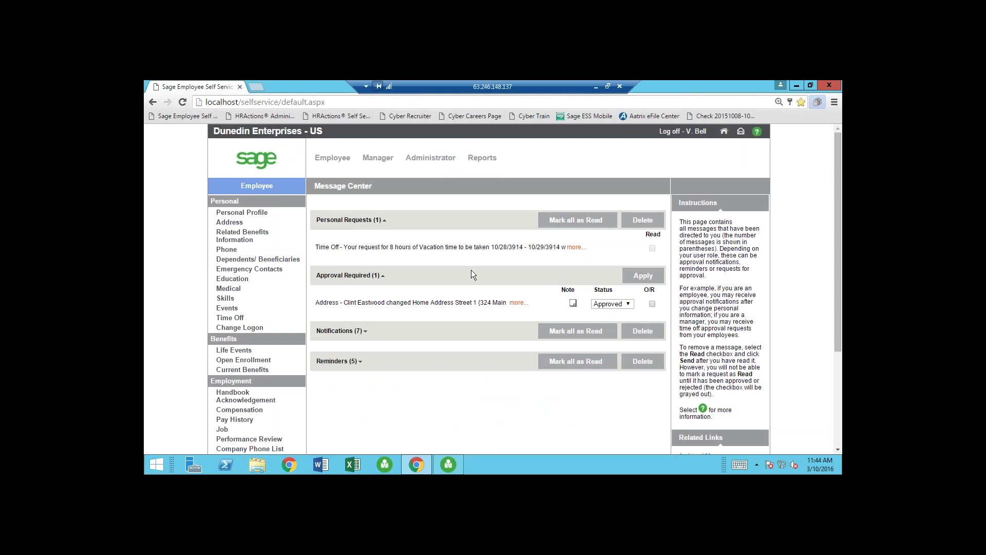
Step: Bring Sage HRMS forward, open the Employees module, and scroll the Tasks list down to Processes
click(439, 464)
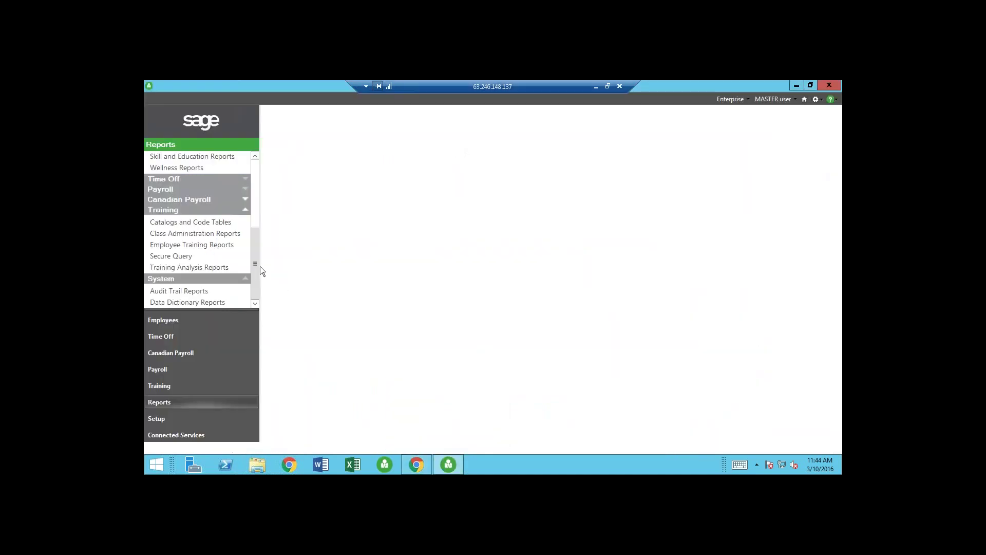
drag(253, 255, 271, 168)
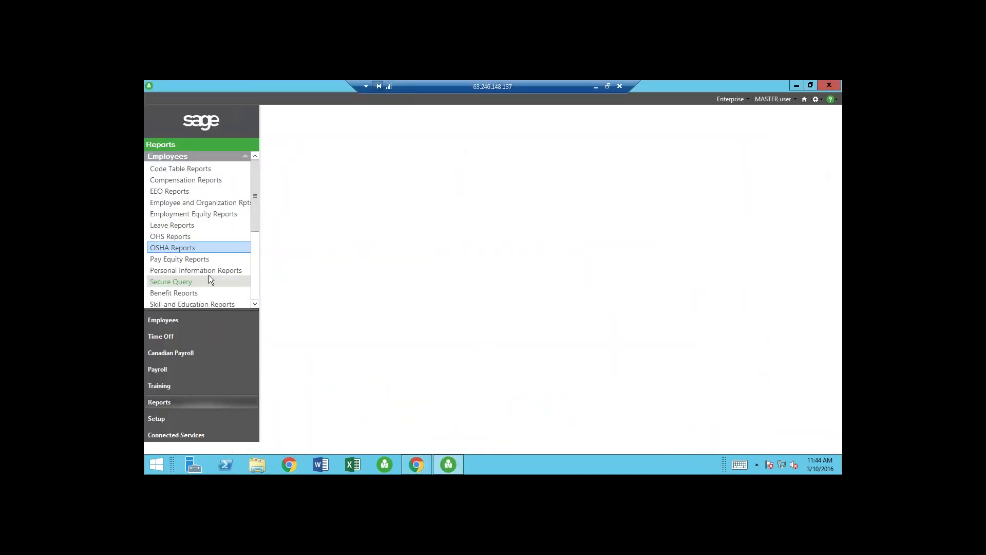
click(189, 325)
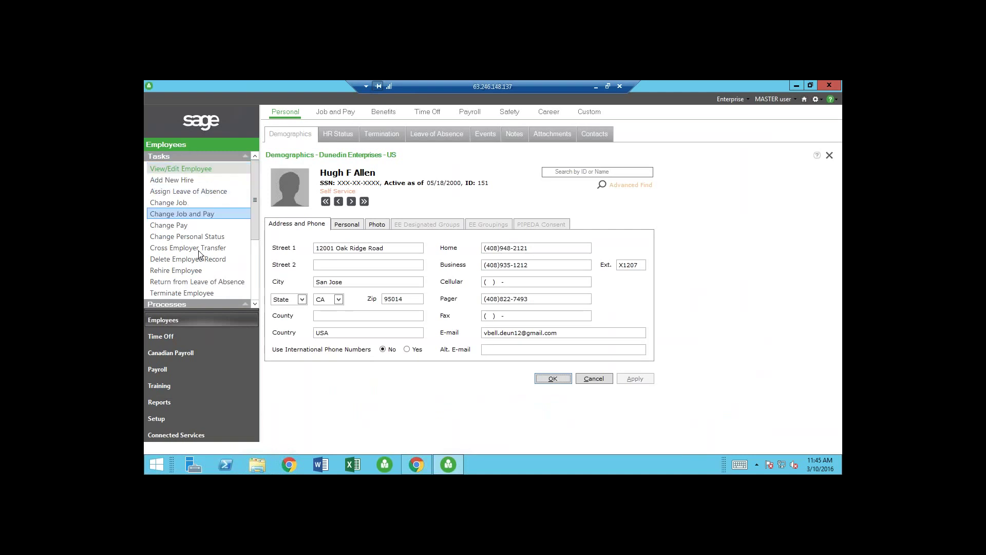
drag(254, 230, 251, 283)
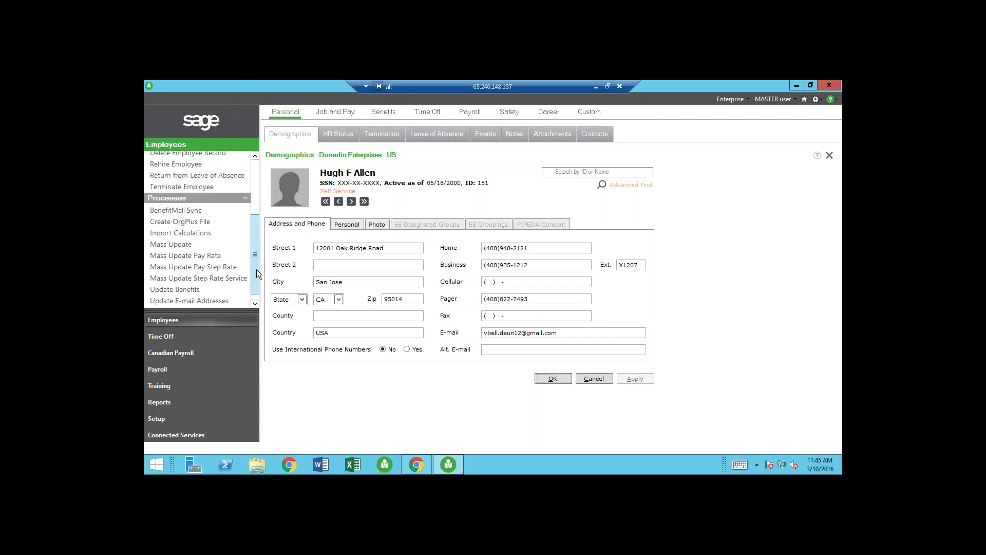
scroll(254, 279, down, 1)
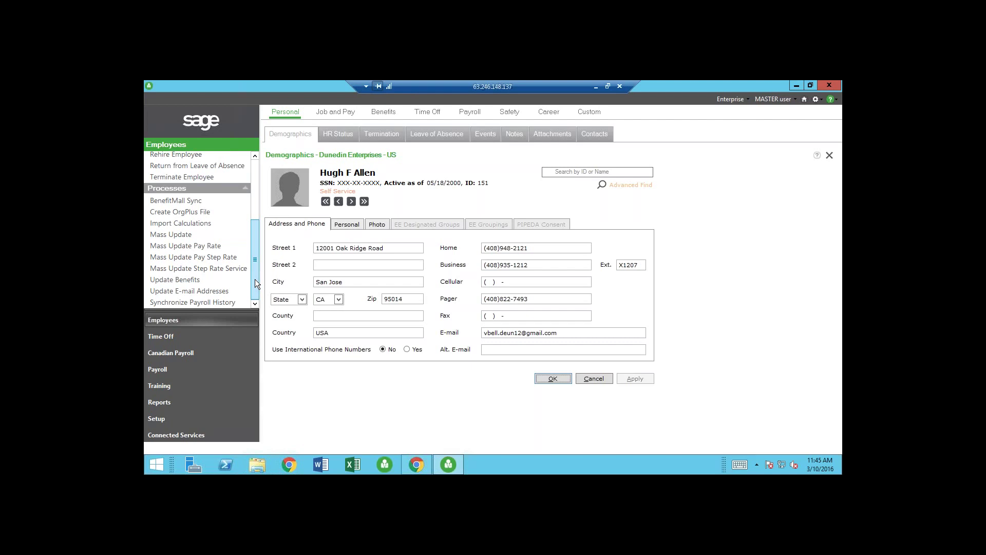
Step: Run Processes > Update Benefits for all employees and acknowledge the 'Employee benefits recalculated' message
click(200, 279)
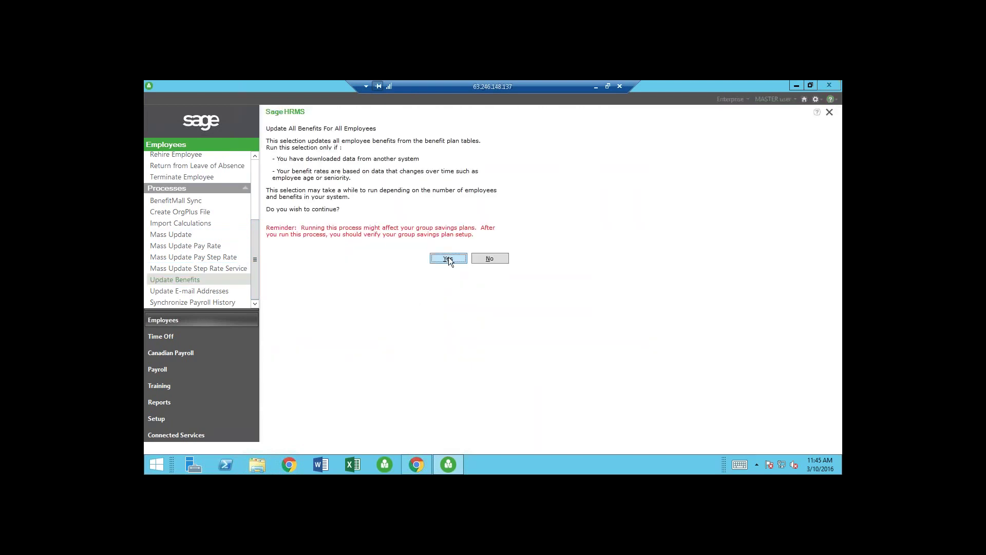
click(448, 258)
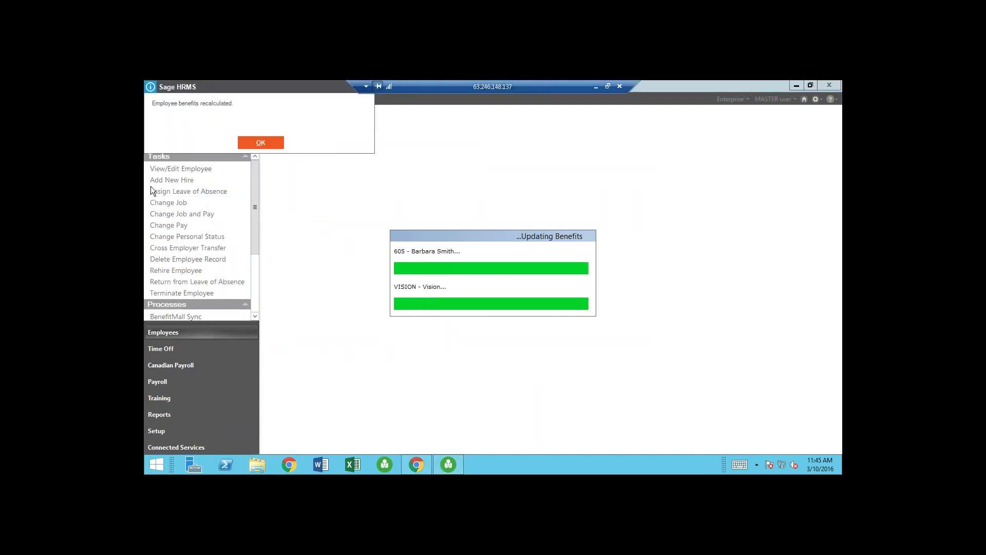
click(261, 142)
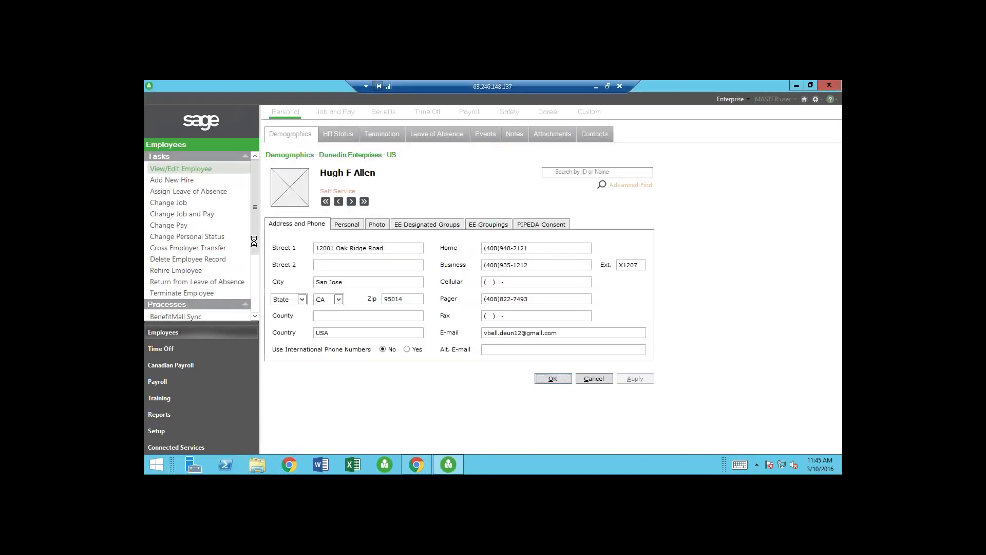
drag(257, 236, 253, 288)
scroll(252, 289, down, 3)
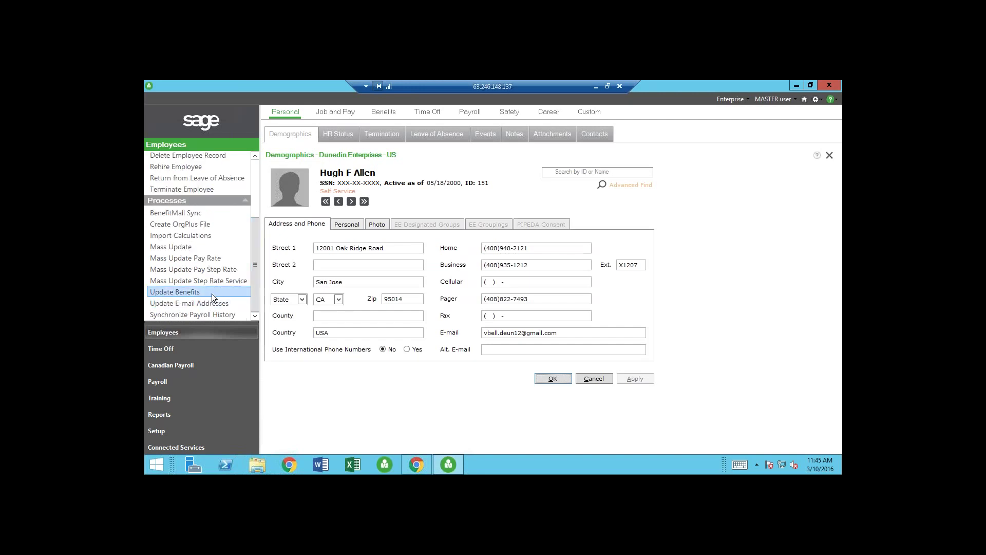